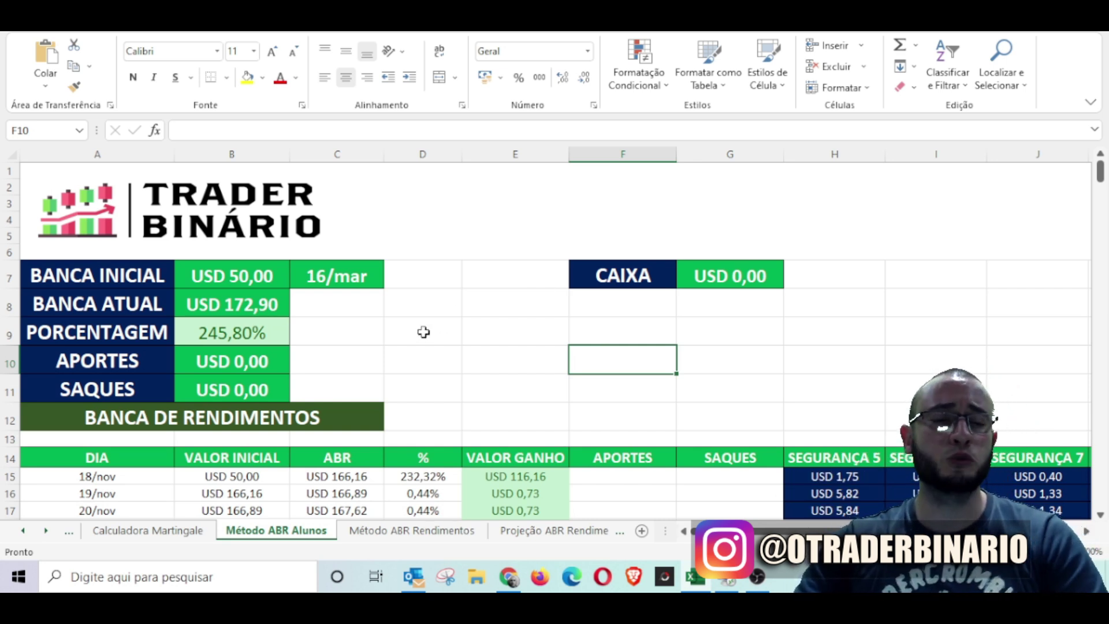
Review the daily log from 18/nov and highlight the VALOR GANHO amounts from 19/nov to 30/nov (E16:E27)
scroll(467, 305, "down", 3)
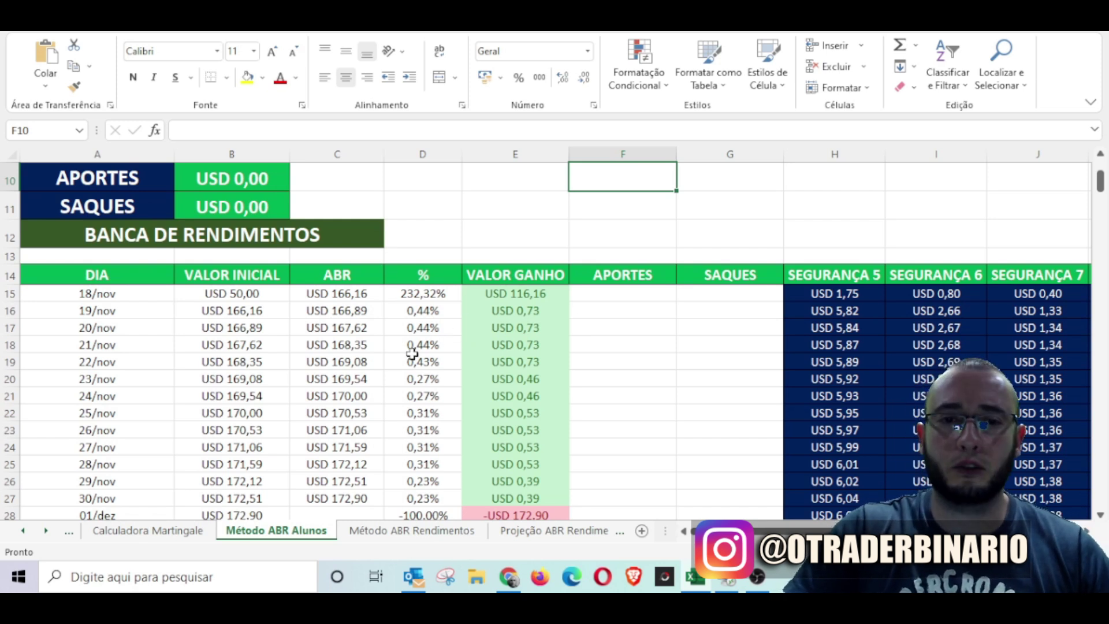
left_click(140, 292)
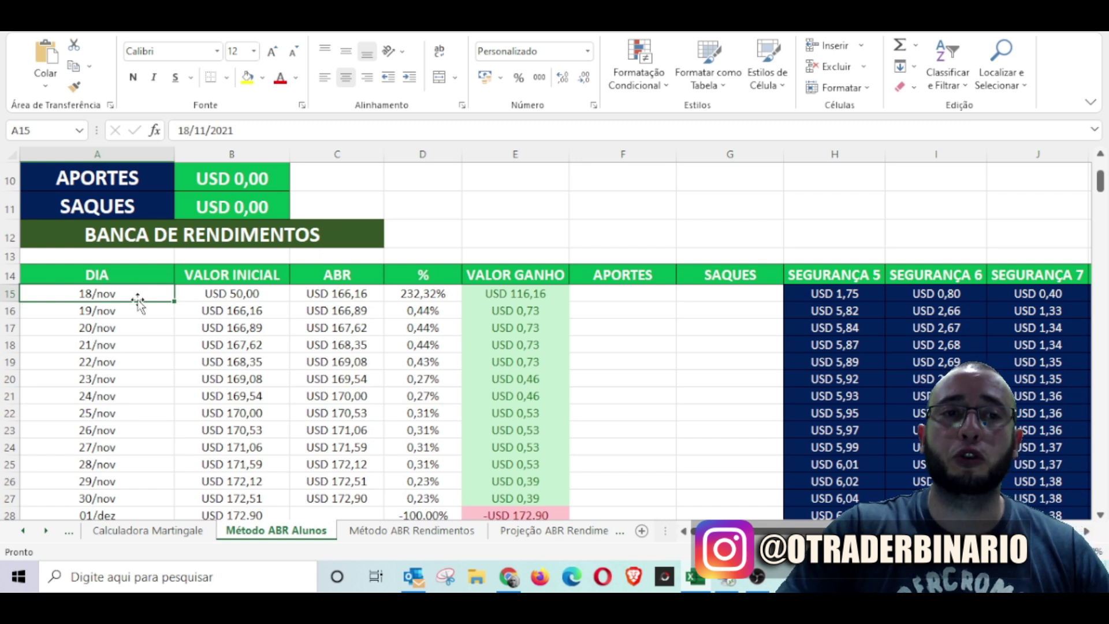
left_click(499, 311)
left_click_drag(499, 311, 514, 491)
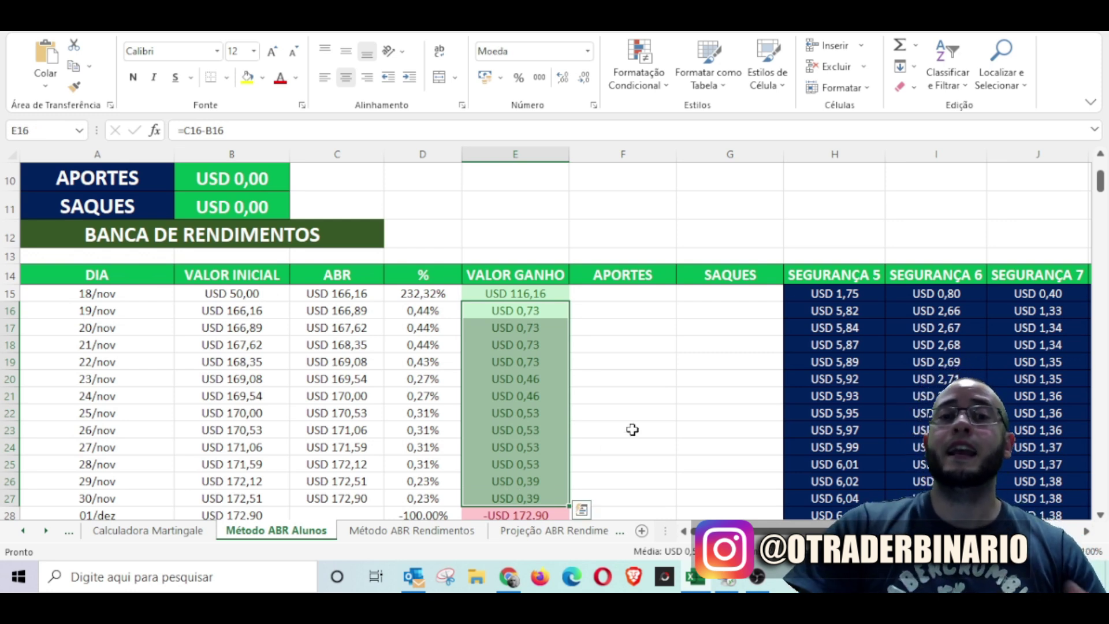
Open the Windows Calculator, move it clear of the daily gains table and return to the workbook
left_click(263, 578)
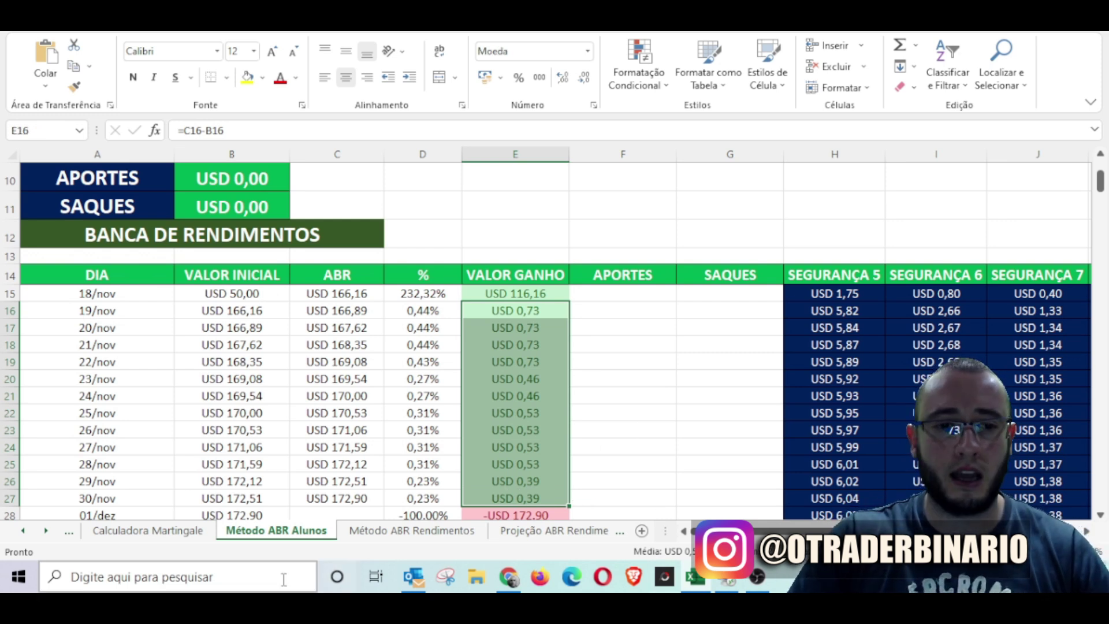
type("ca")
left_click(186, 125)
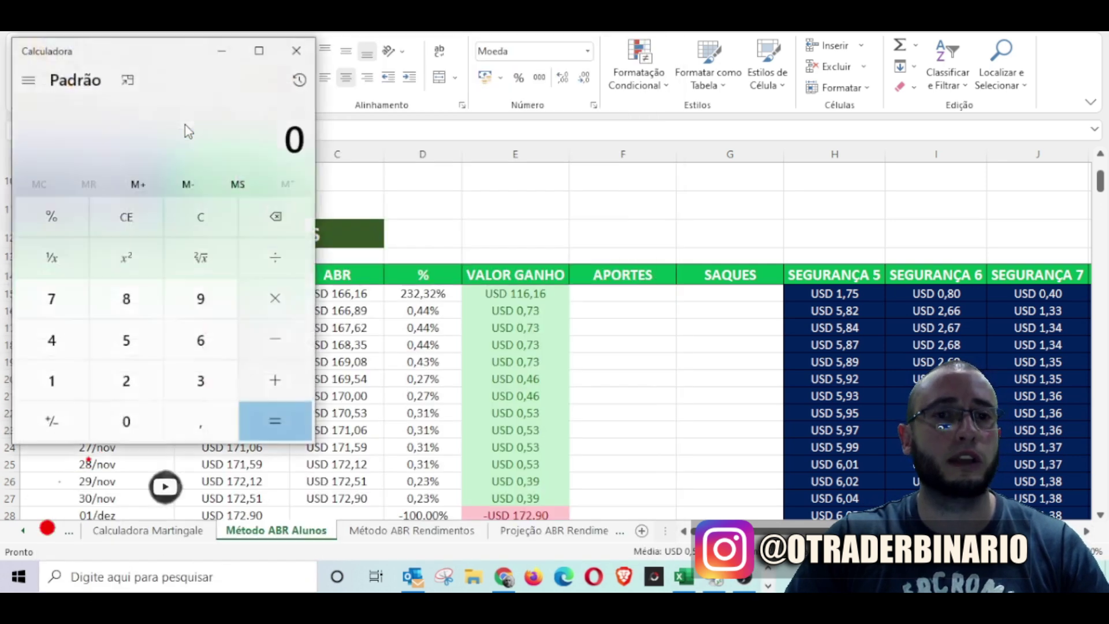
left_click_drag(148, 53, 798, 58)
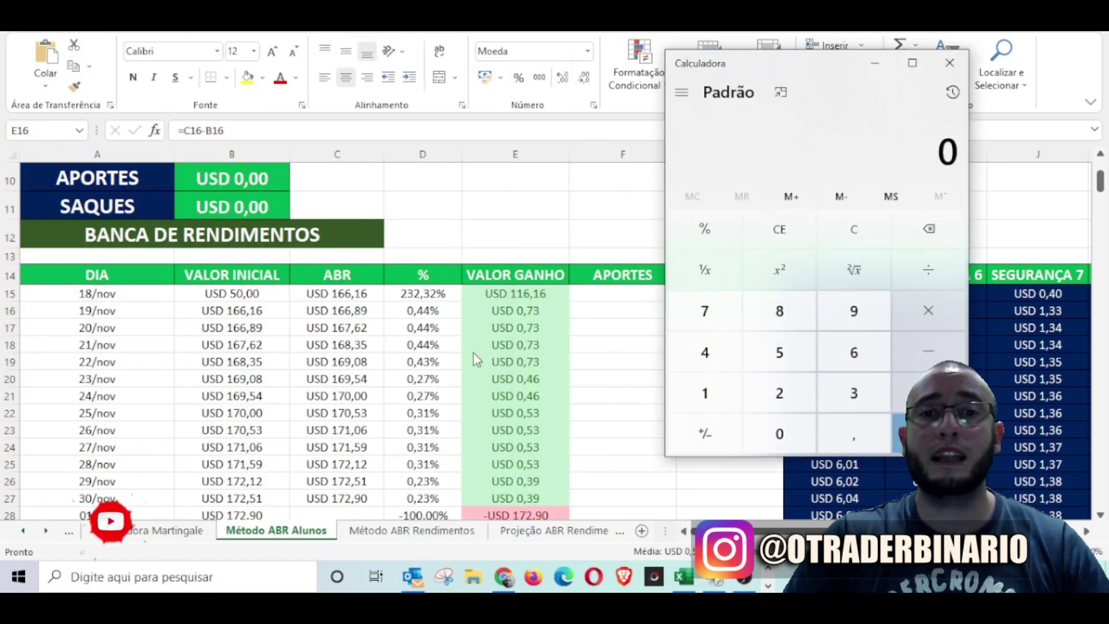
key("alt+Tab")
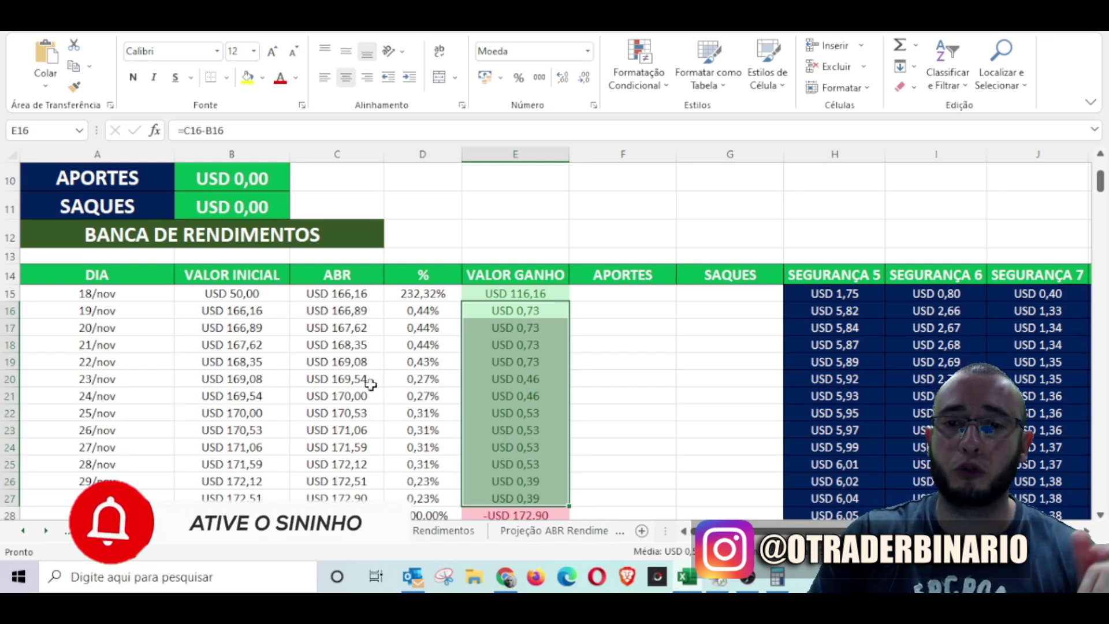
mouse_move(775, 582)
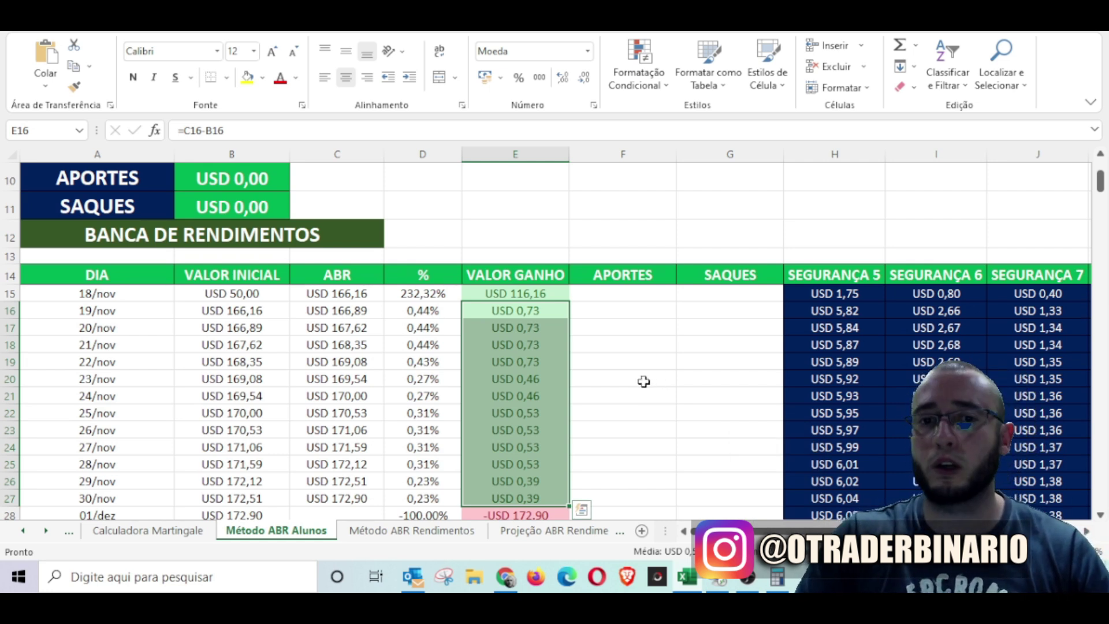
Open the Novembro sheet and highlight the daily percentages from 09/nov to 18/nov
left_click(46, 531)
scroll(50, 536, "down", 9)
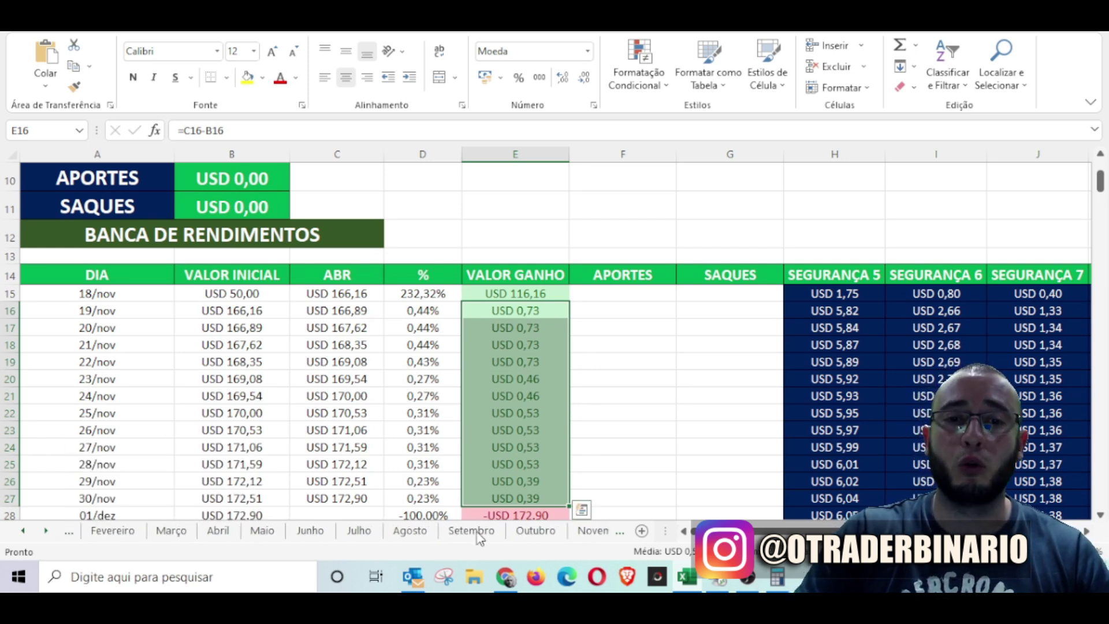
left_click(592, 531)
left_click(726, 417)
left_click_drag(1104, 173, 1102, 283)
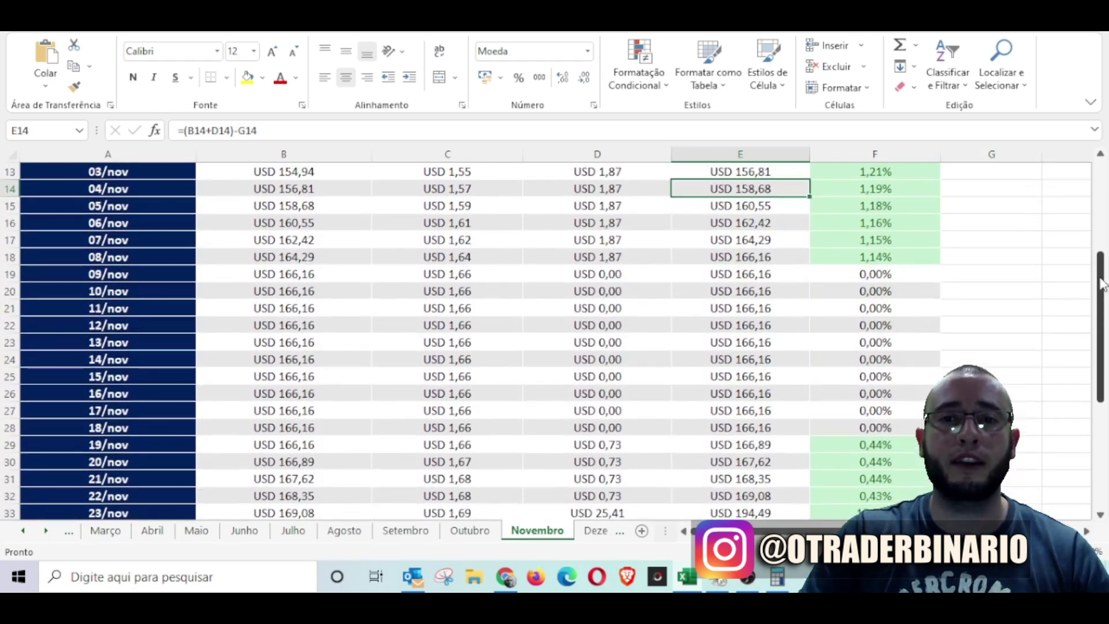
left_click_drag(832, 272, 838, 431)
left_click(1033, 342)
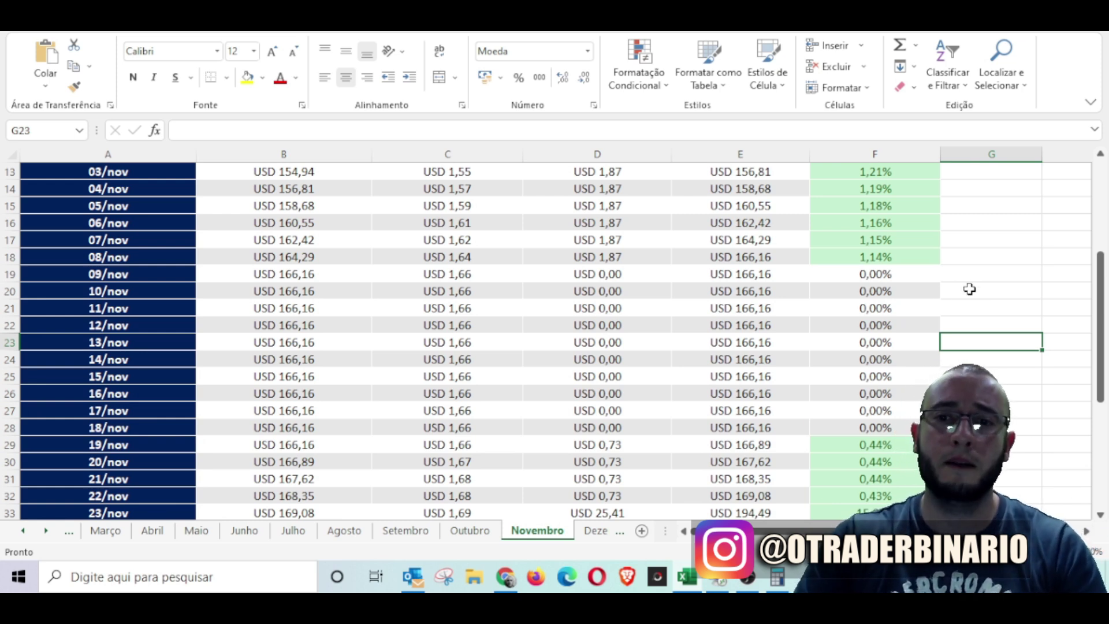
Examine the Novembro results from 18/nov onward, highlighting the gains in D29:D40 and checking the 23/nov gain and percentage
left_click(275, 433)
left_click_drag(1099, 344, 1100, 411)
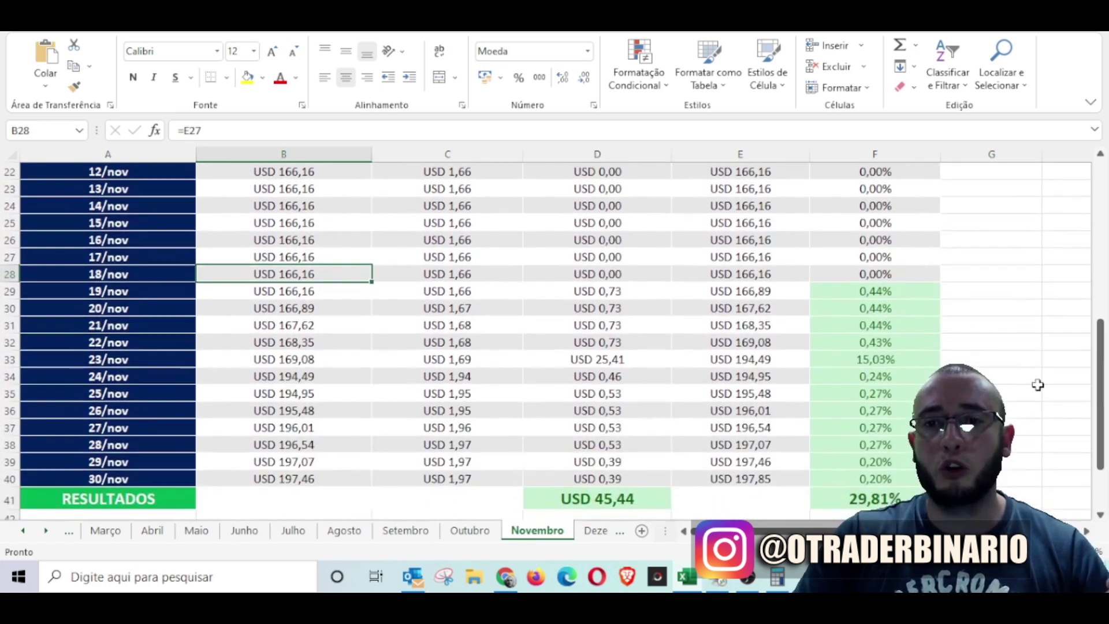
left_click(616, 291)
left_click_drag(616, 291, 618, 479)
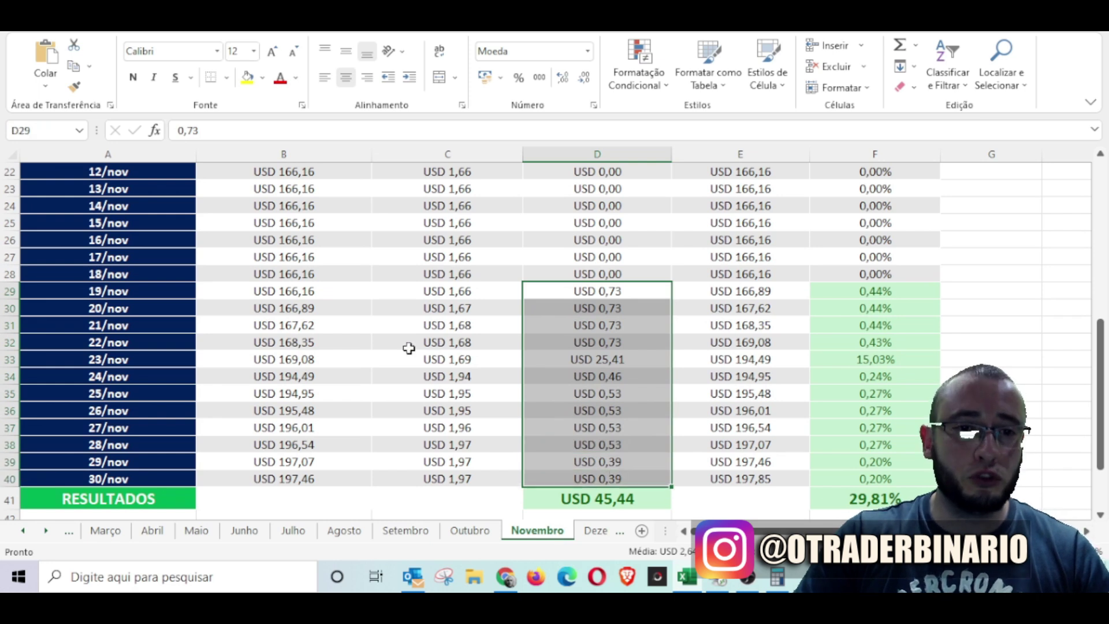
left_click(119, 360)
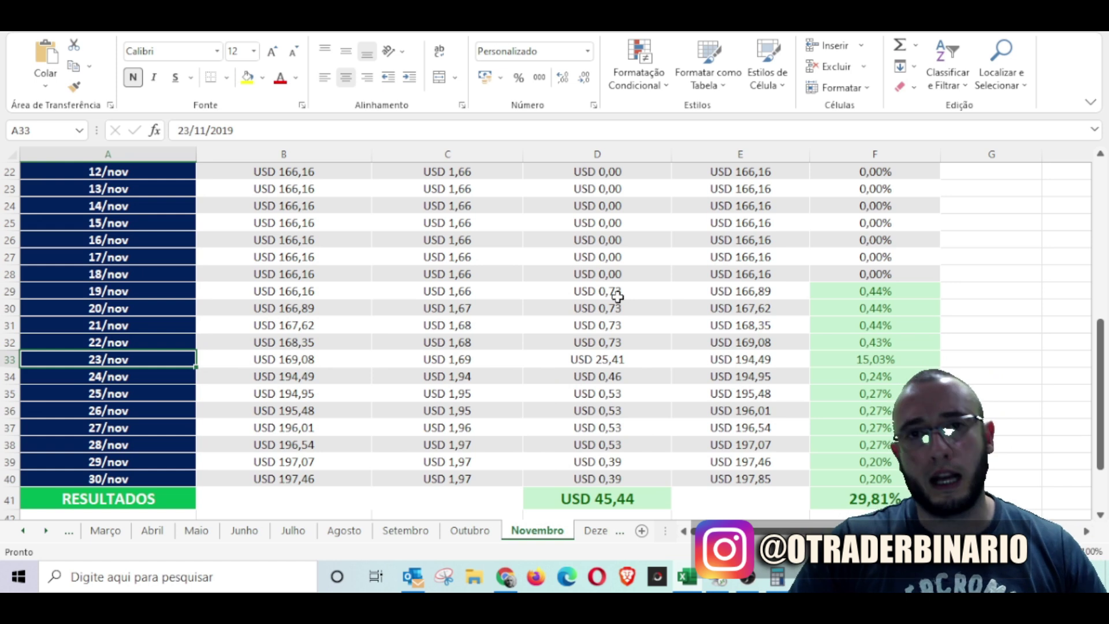
left_click(622, 362)
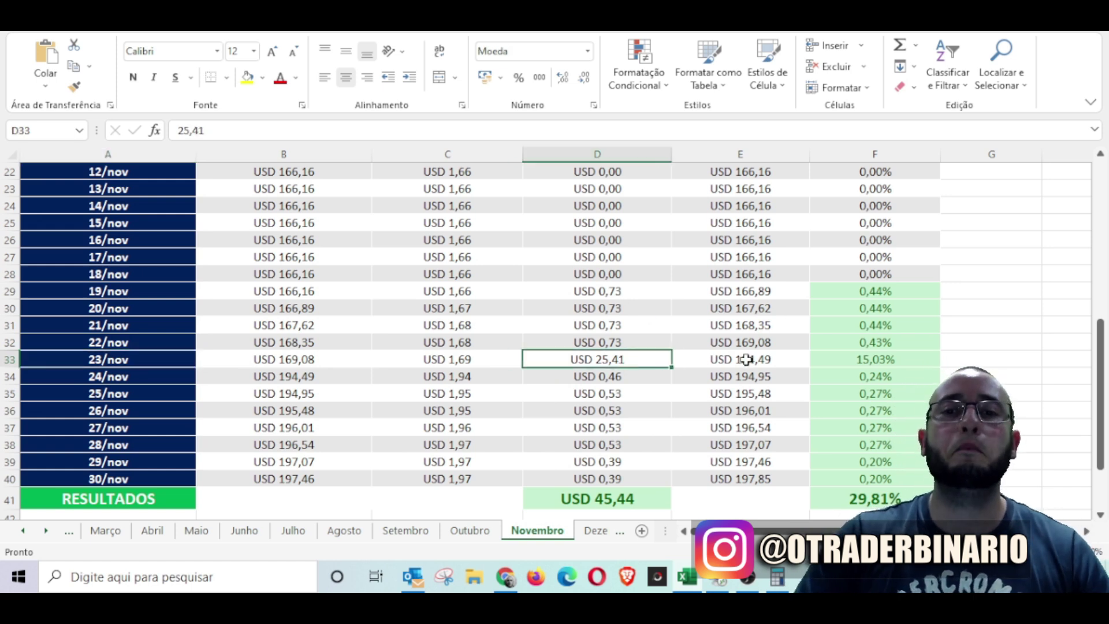
left_click(861, 359)
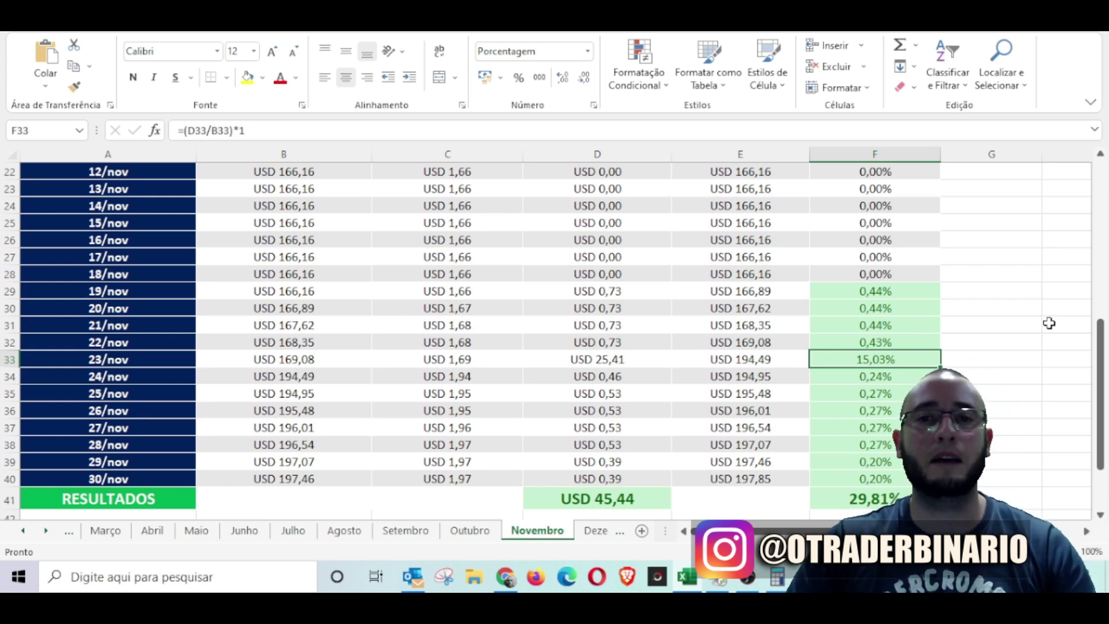
Highlight the whole month's daily percentages in F11:F40 on the Novembro sheet, then clear the selection
scroll(1049, 323, "up", 5)
left_click_drag(904, 264, 891, 478)
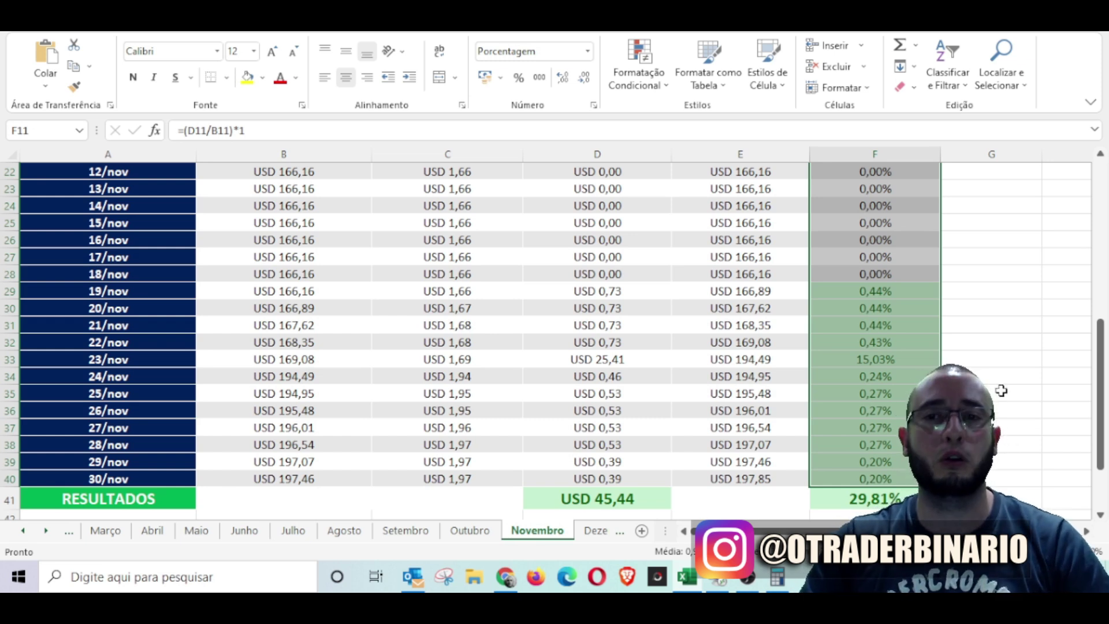
left_click(1005, 361)
Highlight the closing balances from 09/nov to 18/nov (E19:E28) and compare them with the rest of November through 30/nov
scroll(1002, 361, "up", 3)
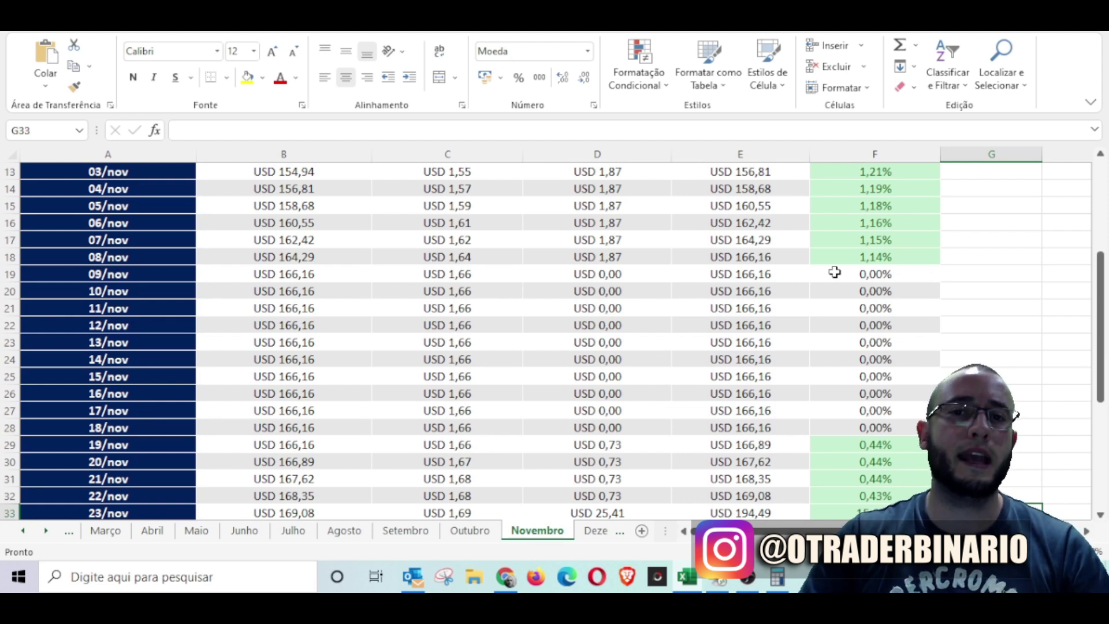
left_click_drag(792, 272, 778, 430)
scroll(1061, 330, "down", 1)
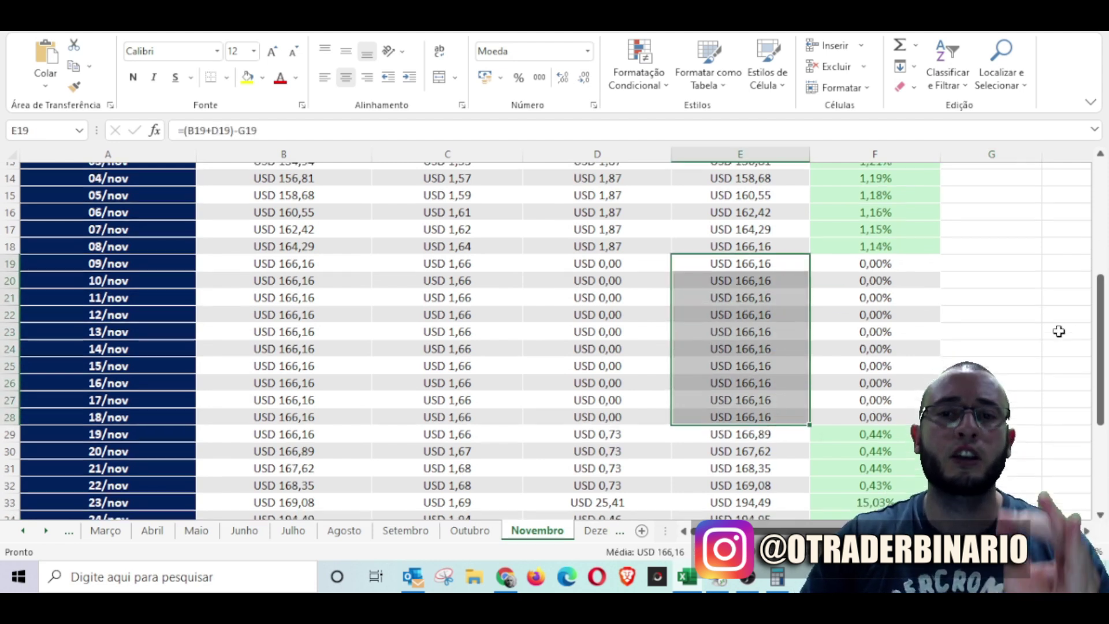
scroll(993, 331, "down", 3)
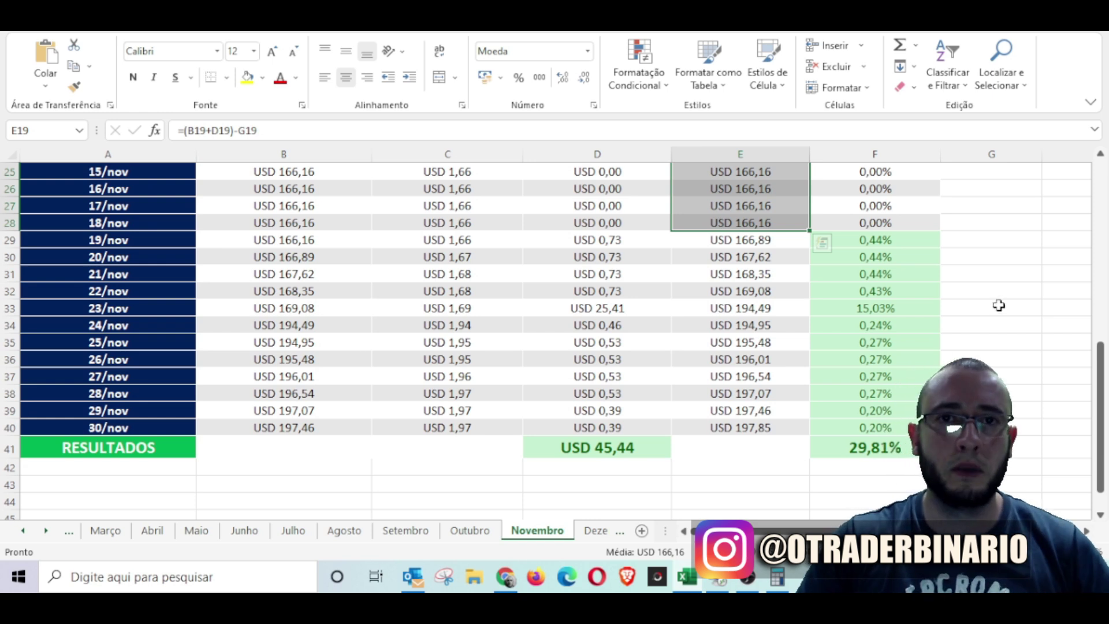
scroll(999, 305, "up", 1)
scroll(1005, 306, "up", 2)
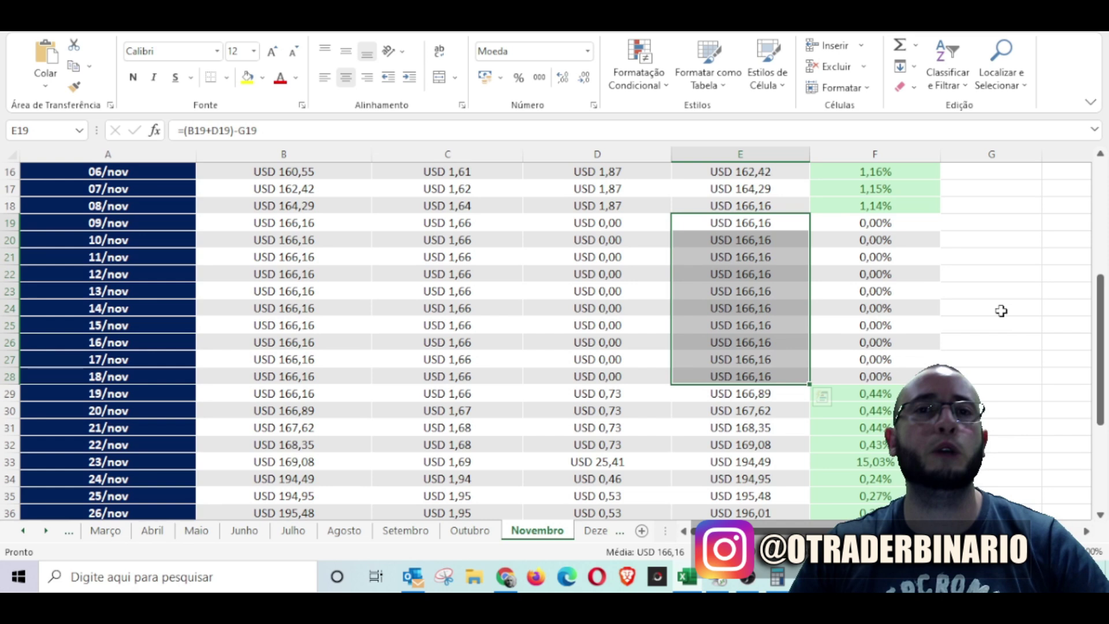
scroll(1001, 309, "down", 2)
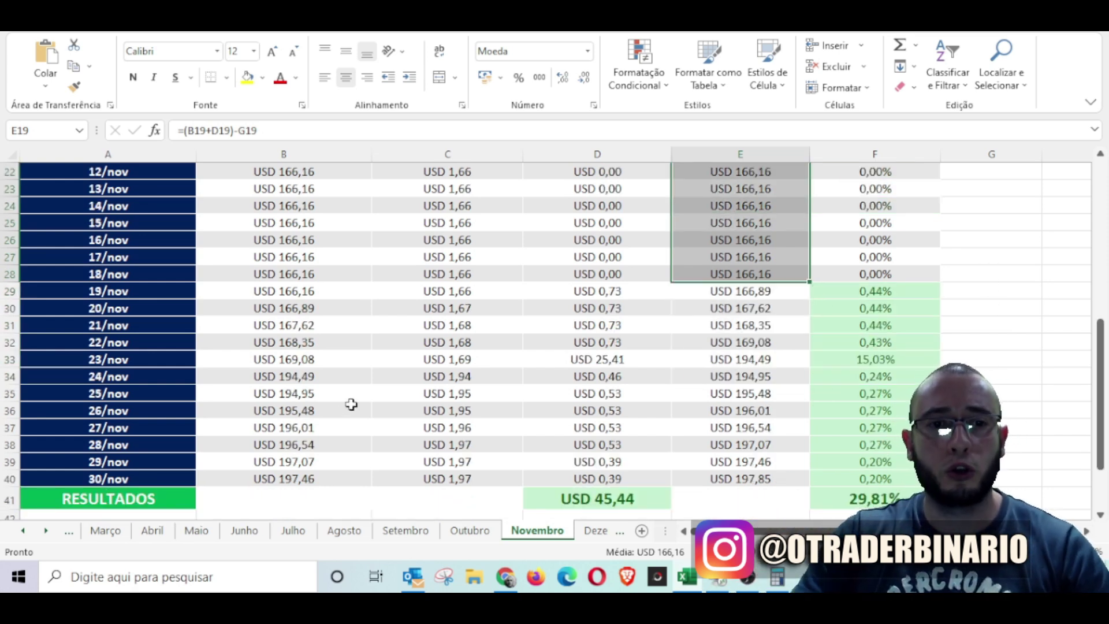
left_click(336, 480)
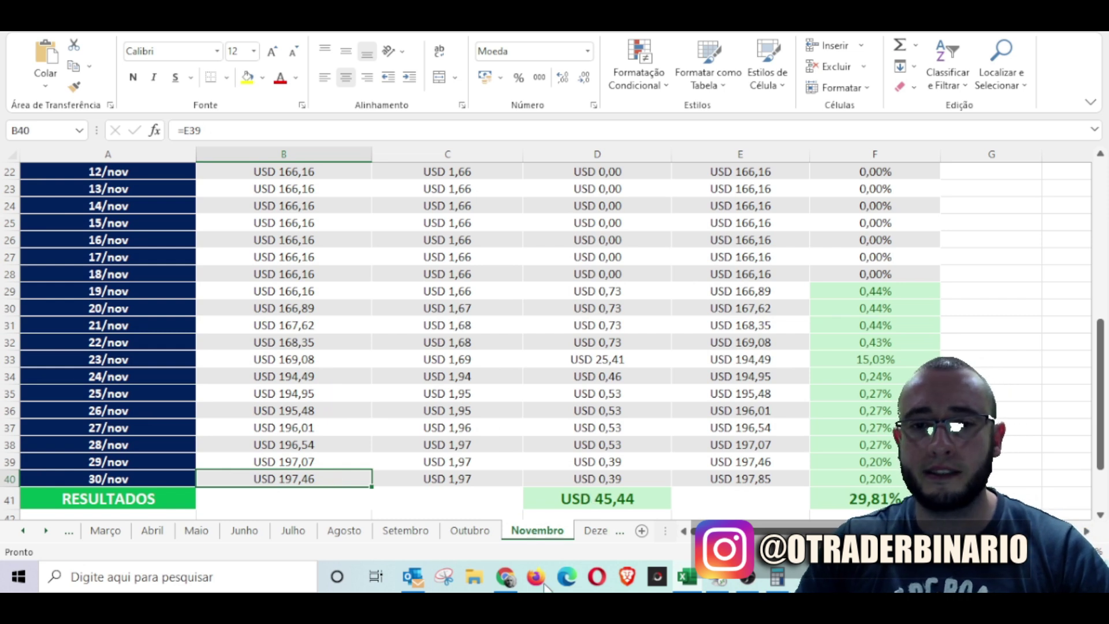
Switch to the Binary.com trading page in Chrome and choose the synthetic index Índice de Volatilidade 100 as the market
mouse_move(505, 577)
left_click(519, 522)
left_click(253, 251)
left_click(253, 350)
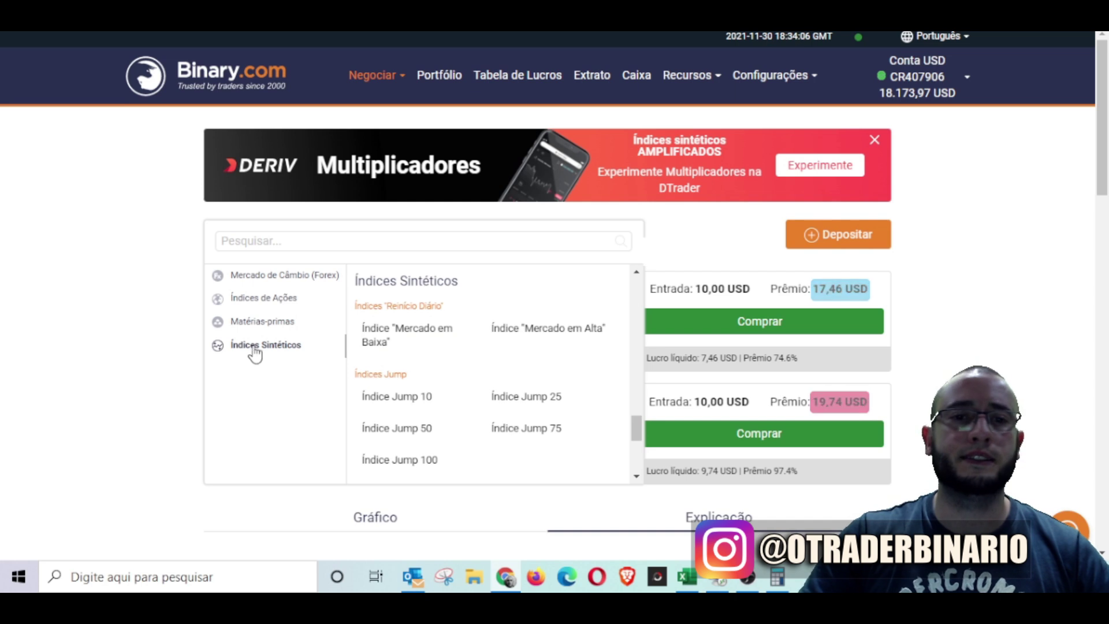
scroll(503, 358, "down", 5)
left_click(527, 390)
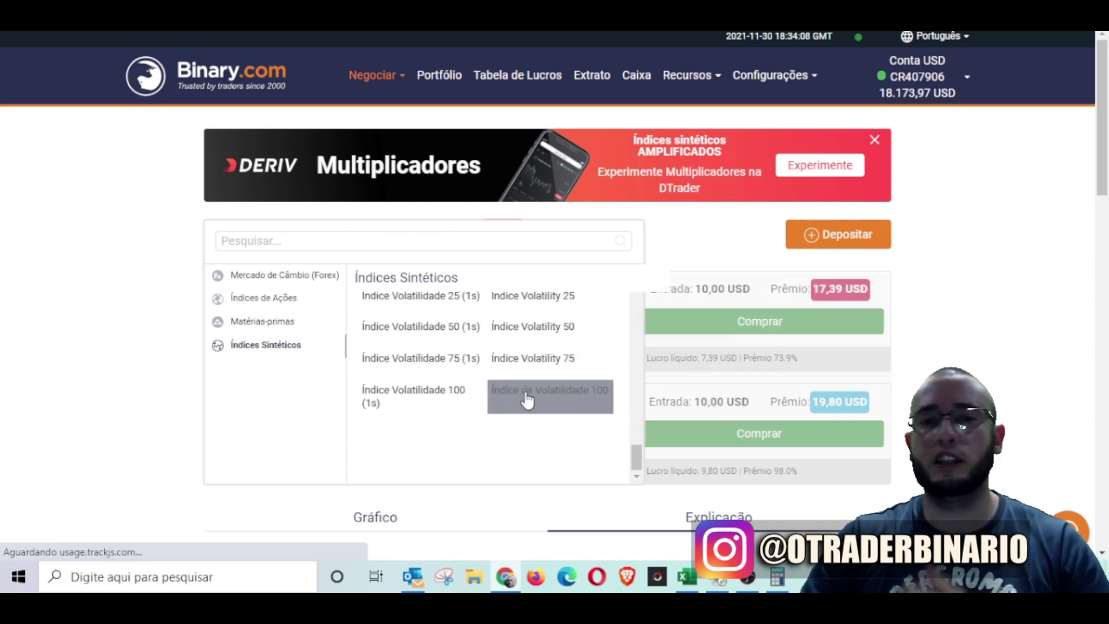
Set the contract duration to 30 seconds and the stake (Entrada) to 1 USD
left_click(442, 357)
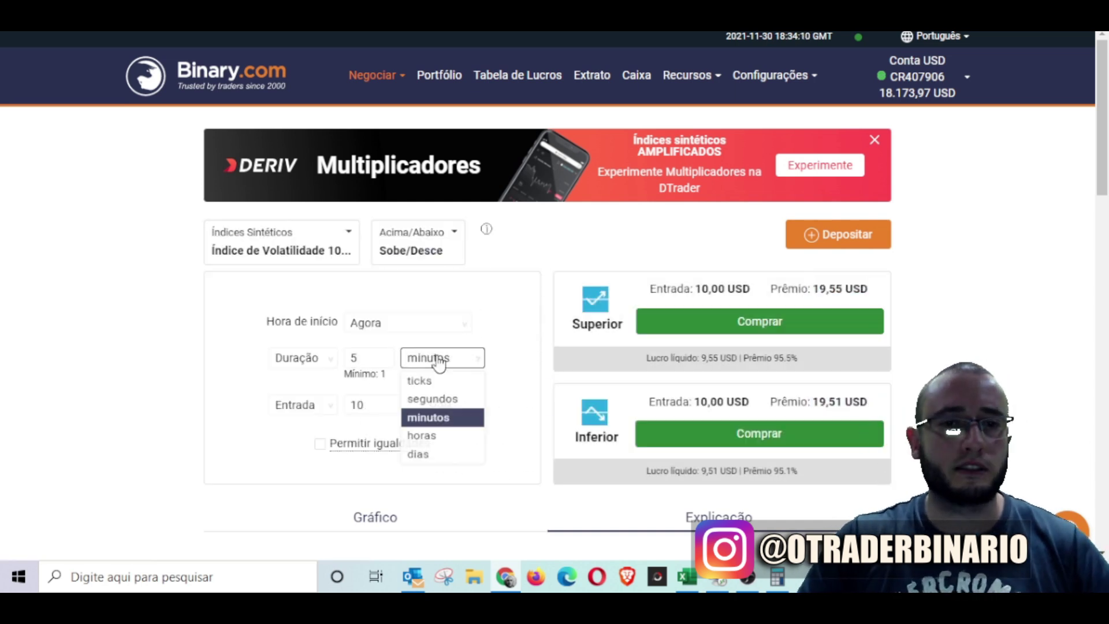
left_click(439, 398)
double_click(356, 360)
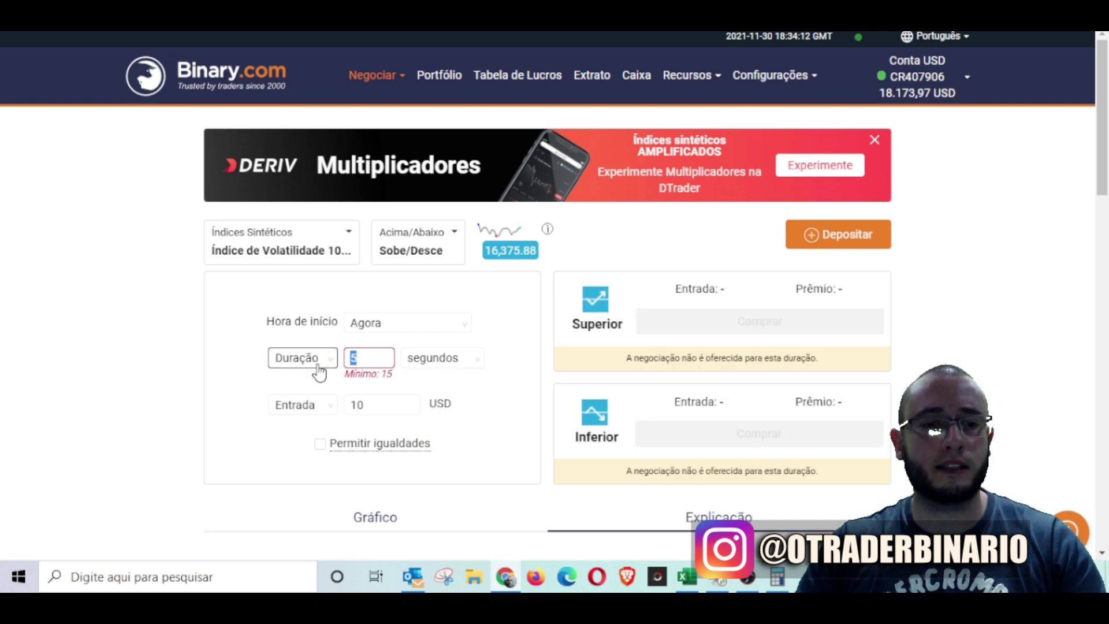
type("30")
left_click(385, 407)
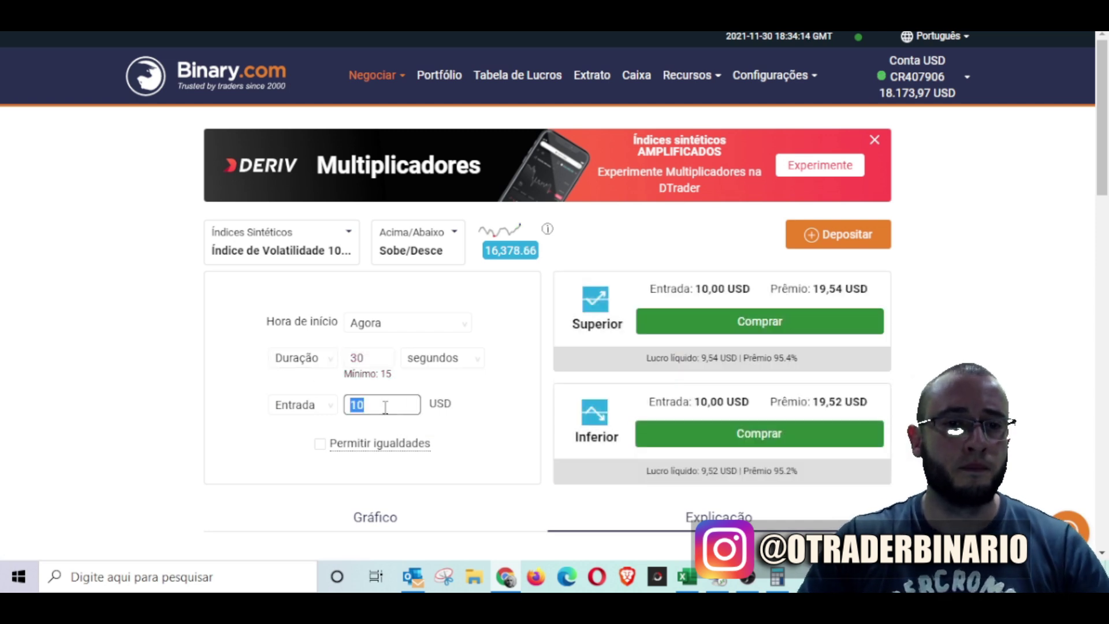
left_click(224, 398)
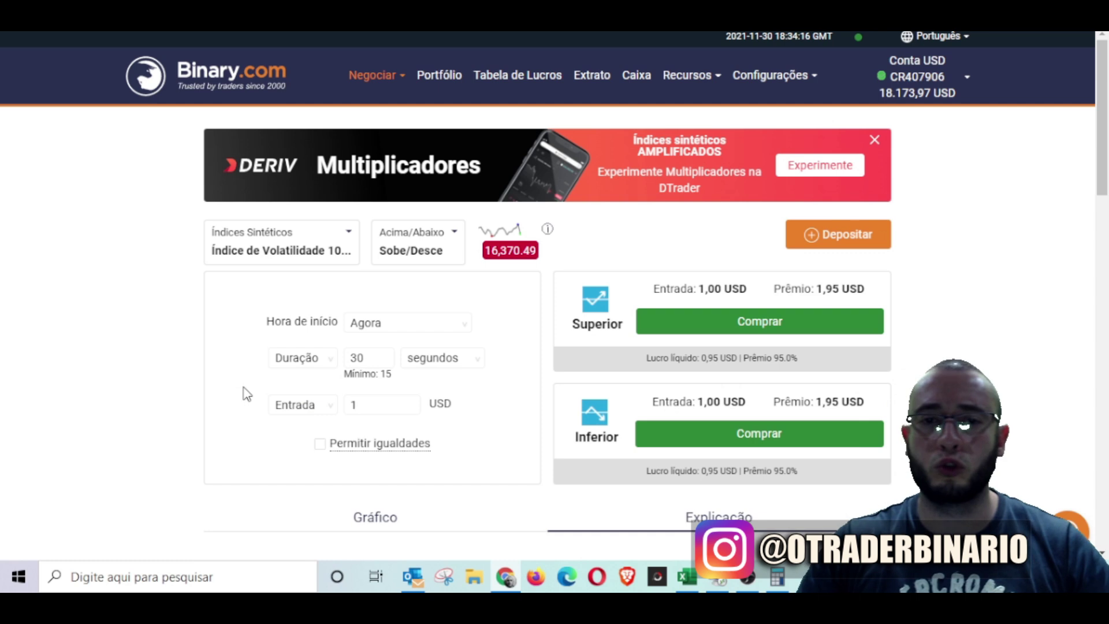
Display the price chart (Gráfico) for Índice de Volatilidade 100 and view its recent movement
scroll(248, 394, "down", 4)
left_click(373, 286)
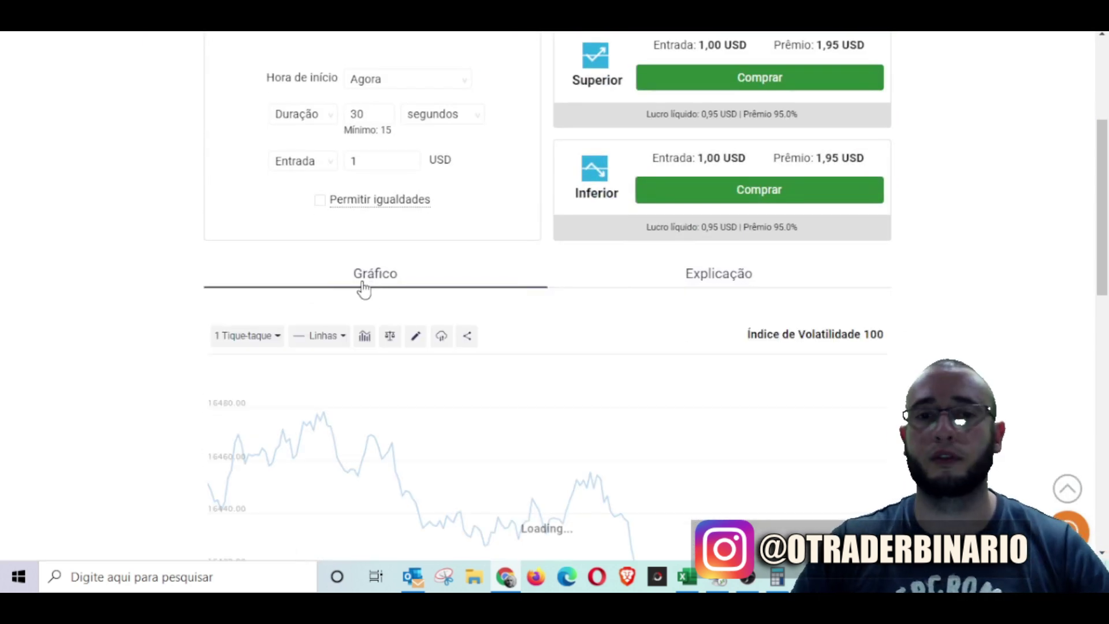
scroll(312, 297, "down", 3)
scroll(205, 265, "down", 3)
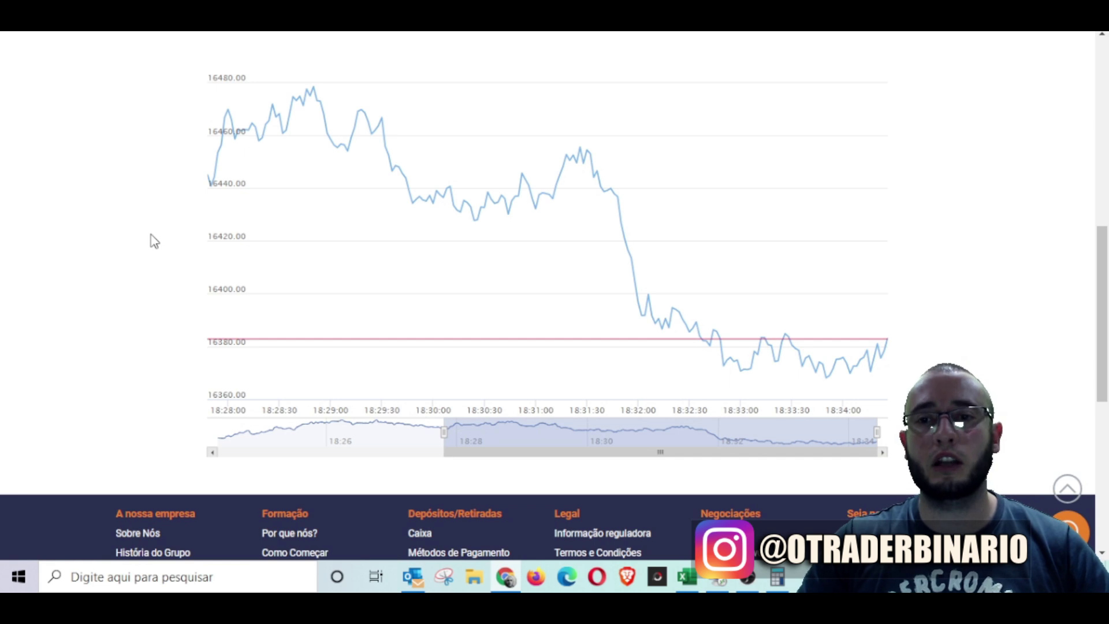
Change the market to Índice Volatility 75 and view its price chart
scroll(121, 226, "up", 9)
left_click(291, 147)
left_click(530, 284)
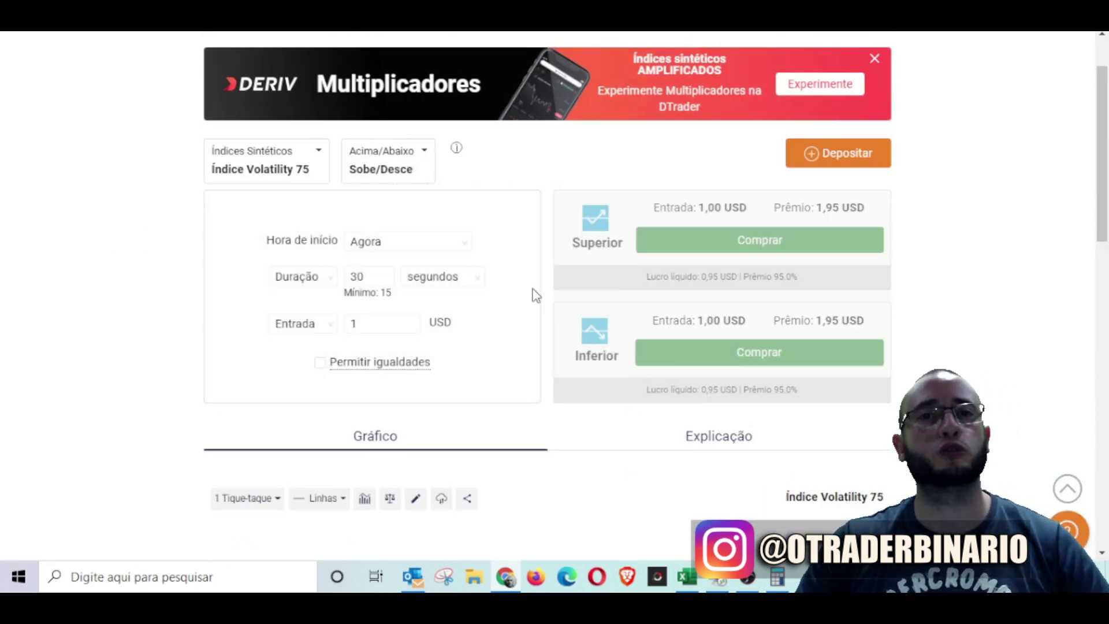
scroll(102, 277, "down", 10)
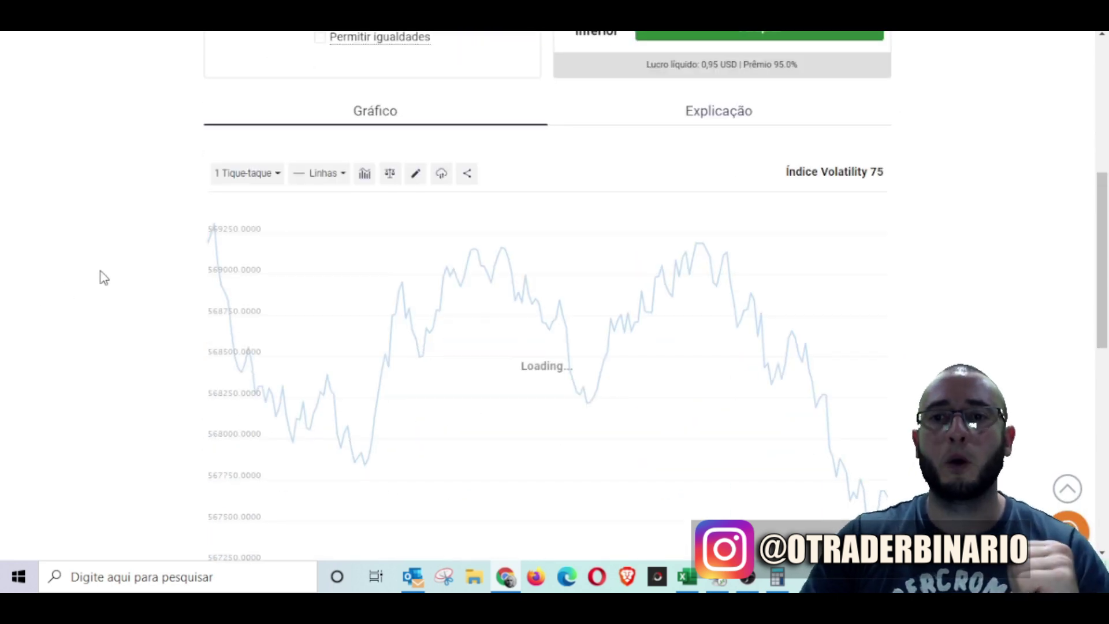
scroll(104, 272, "up", 10)
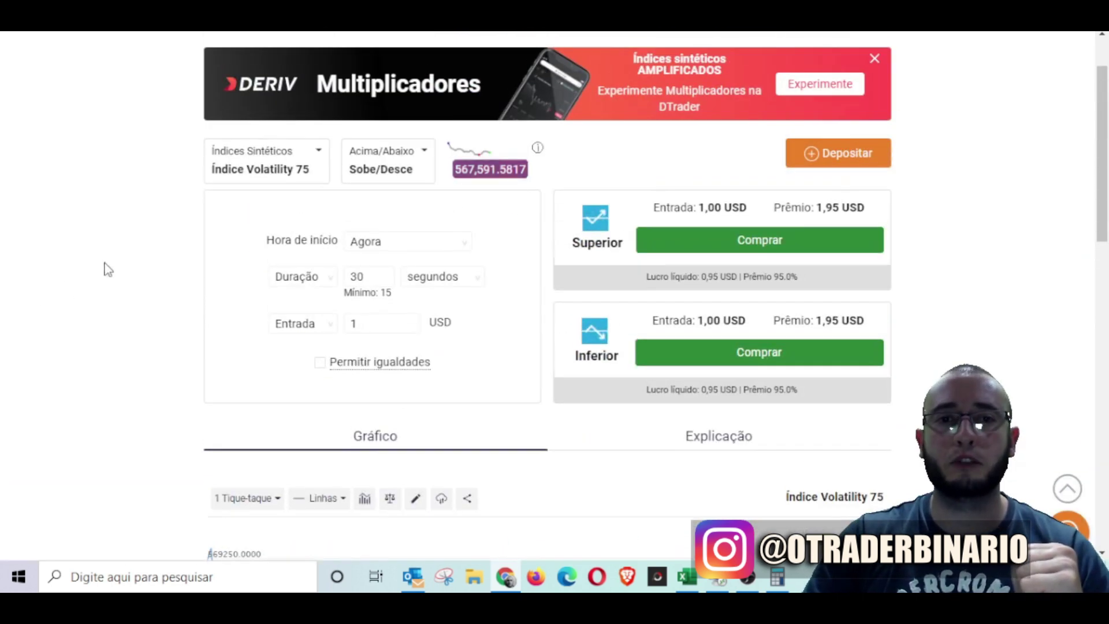
Change the market to Índice Volatility 50
left_click(250, 168)
left_click(532, 254)
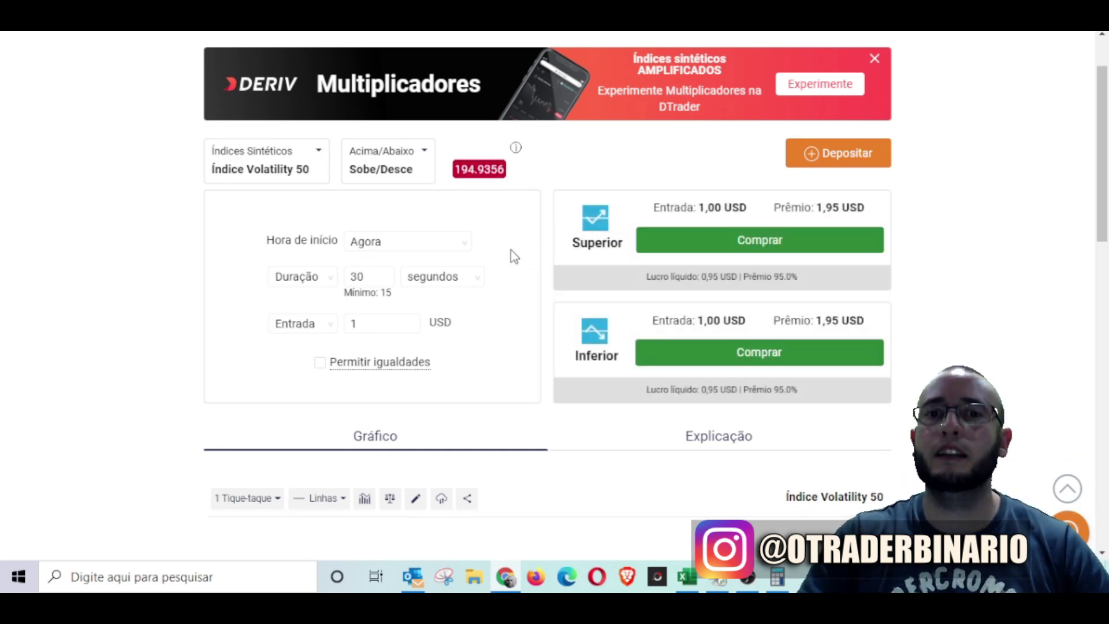
Change the market to Índice Volatility 25 and view its price chart
scroll(510, 255, "down", 8)
scroll(314, 207, "up", 8)
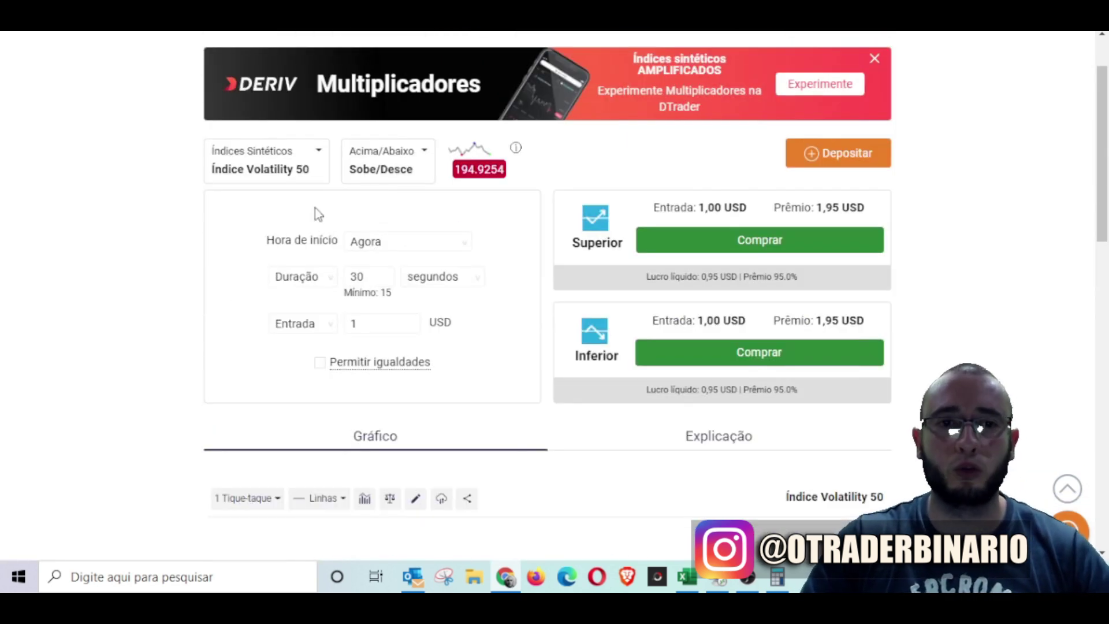
left_click(305, 155)
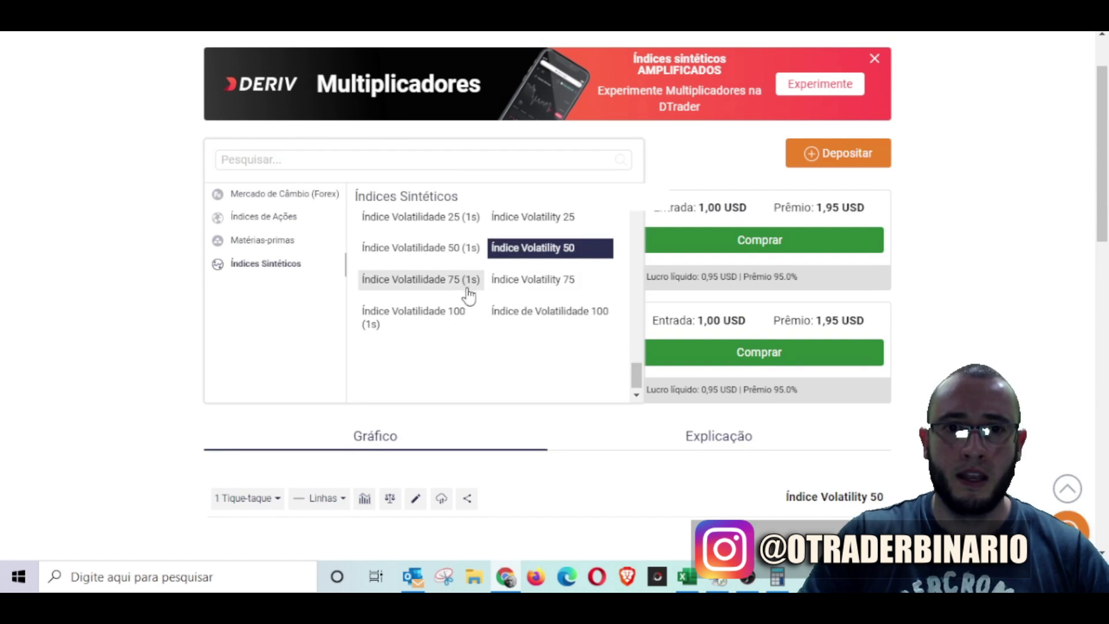
left_click(497, 217)
scroll(186, 311, "down", 8)
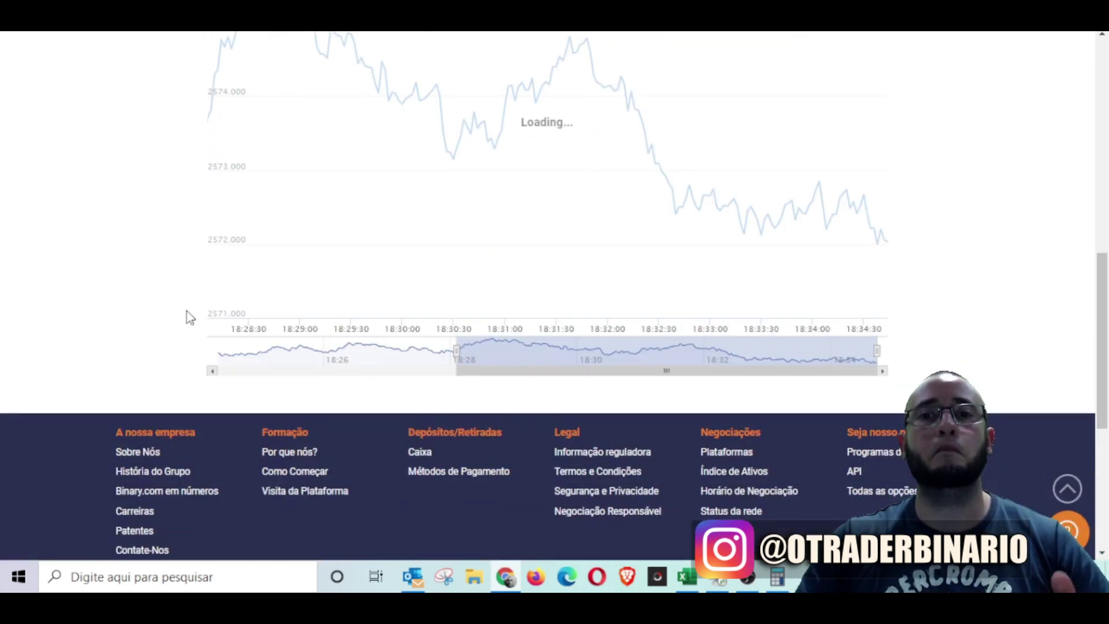
scroll(190, 312, "up", 2)
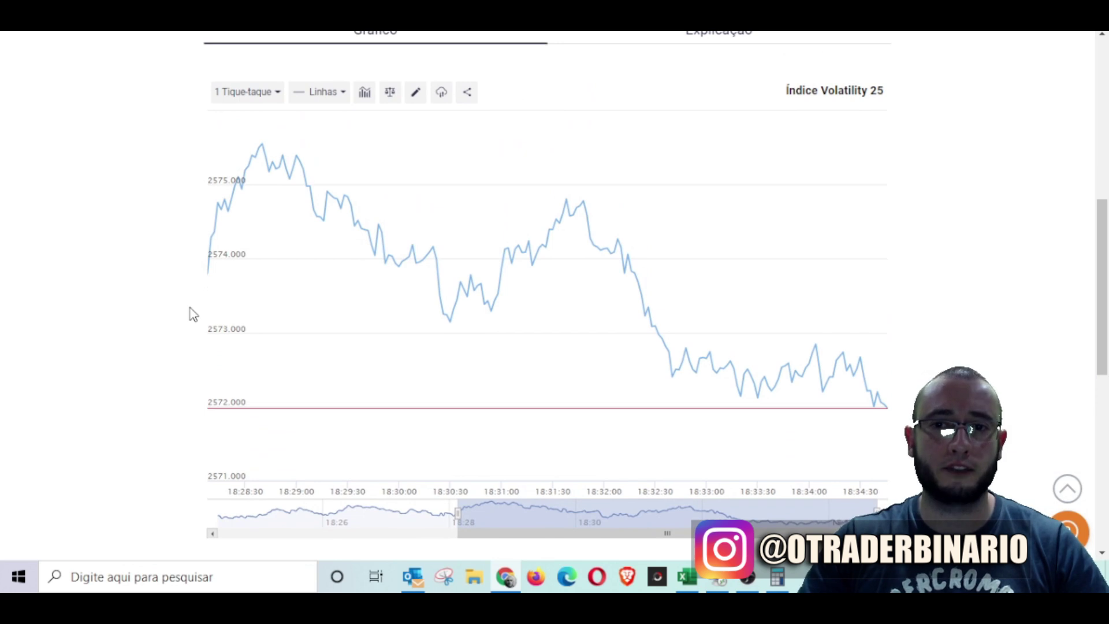
scroll(191, 312, "up", 5)
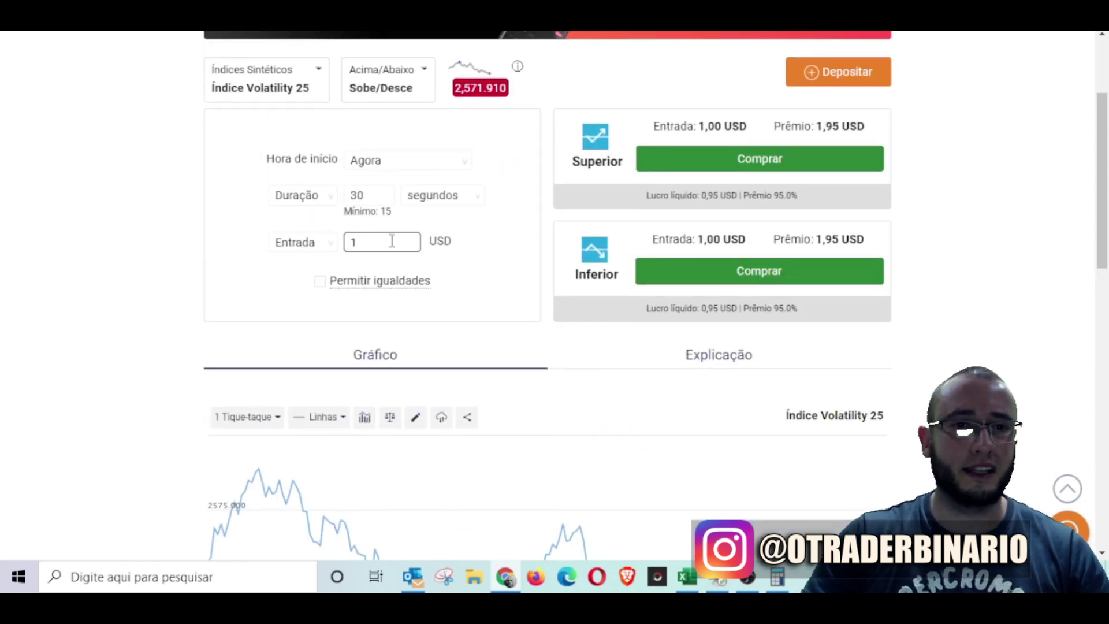
scroll(122, 322, "down", 7)
scroll(119, 315, "up", 7)
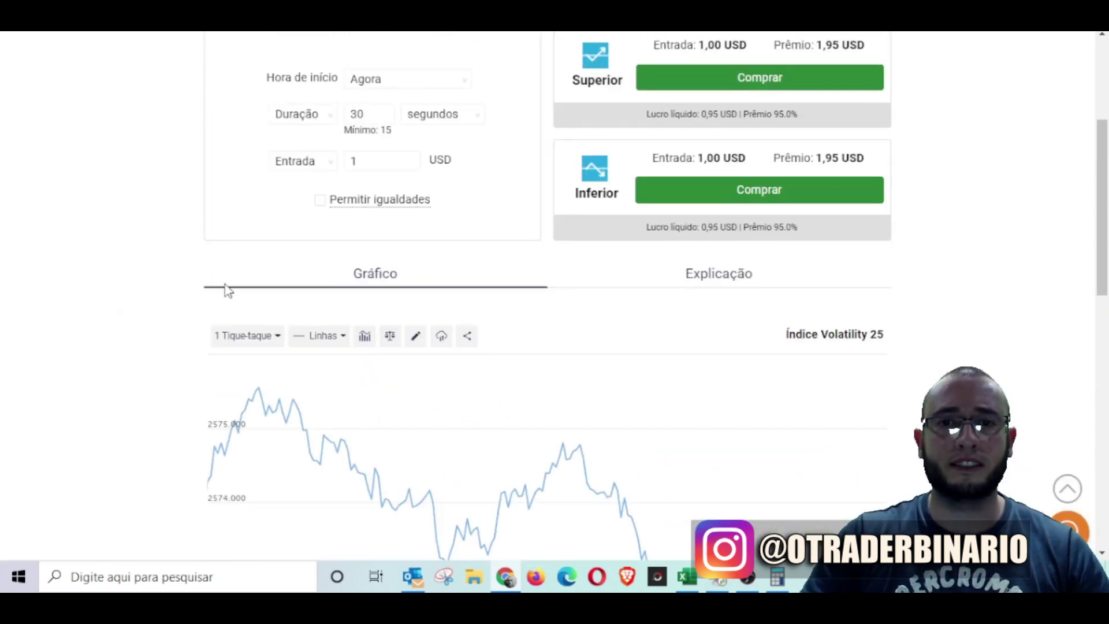
Buy a 30-second Inferior contract on Índice Volatility 25 with the 1 USD stake, follow its details until expiry and close them
left_click(691, 190)
scroll(120, 299, "up", 3)
scroll(122, 300, "down", 2)
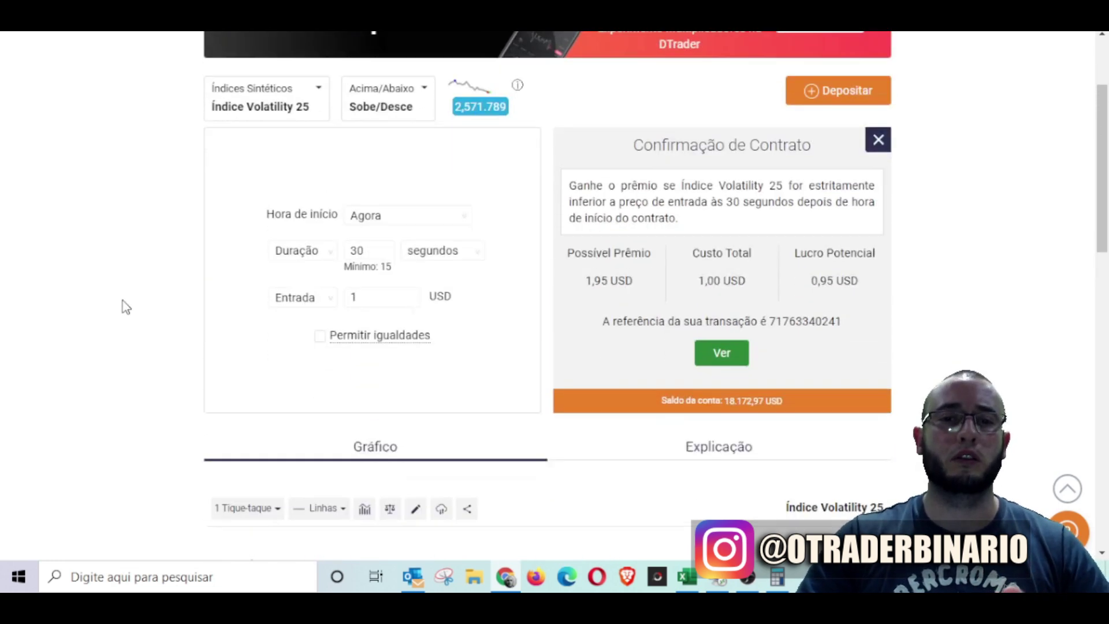
left_click(723, 335)
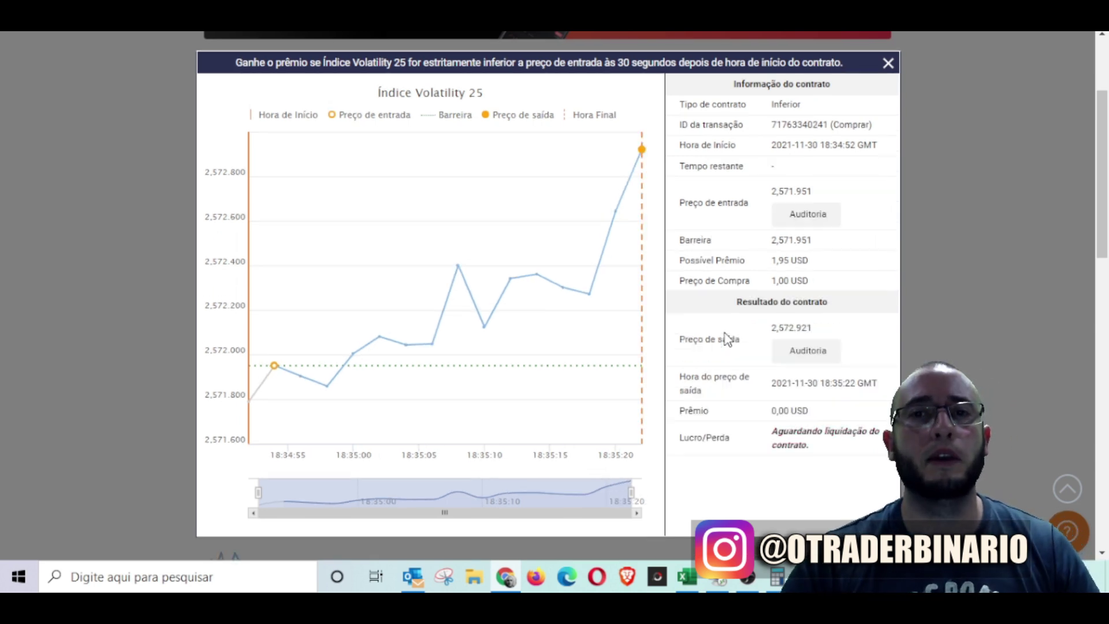
left_click(889, 63)
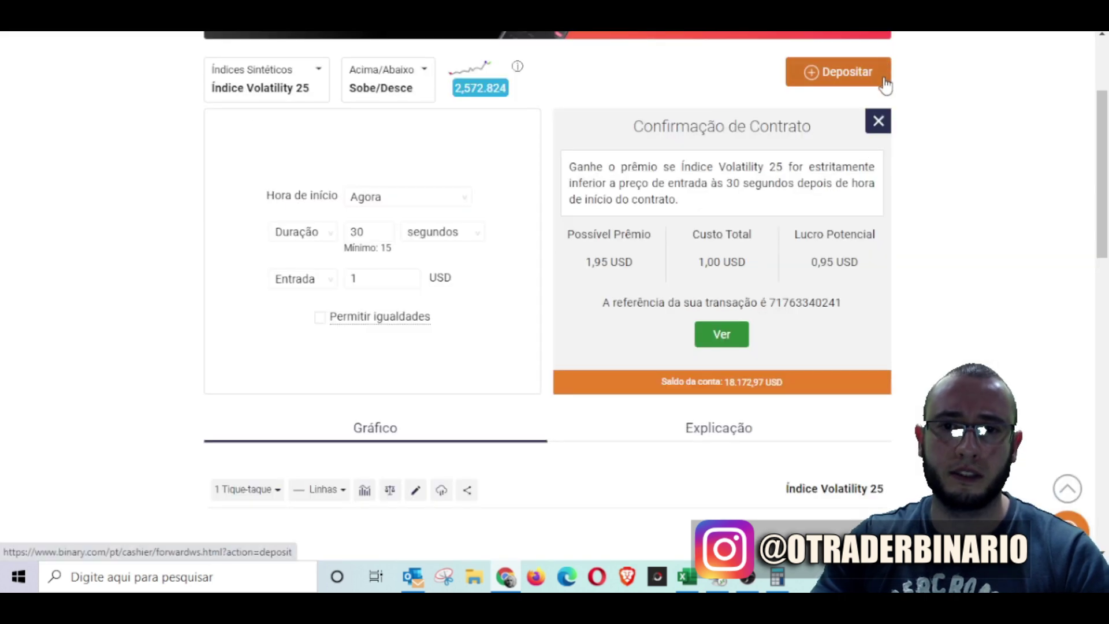
Dismiss the contract confirmation and set the stake (Entrada) to 5 USD
left_click(876, 122)
left_click(347, 245)
type("5")
scroll(941, 339, "down", 5)
scroll(941, 340, "up", 7)
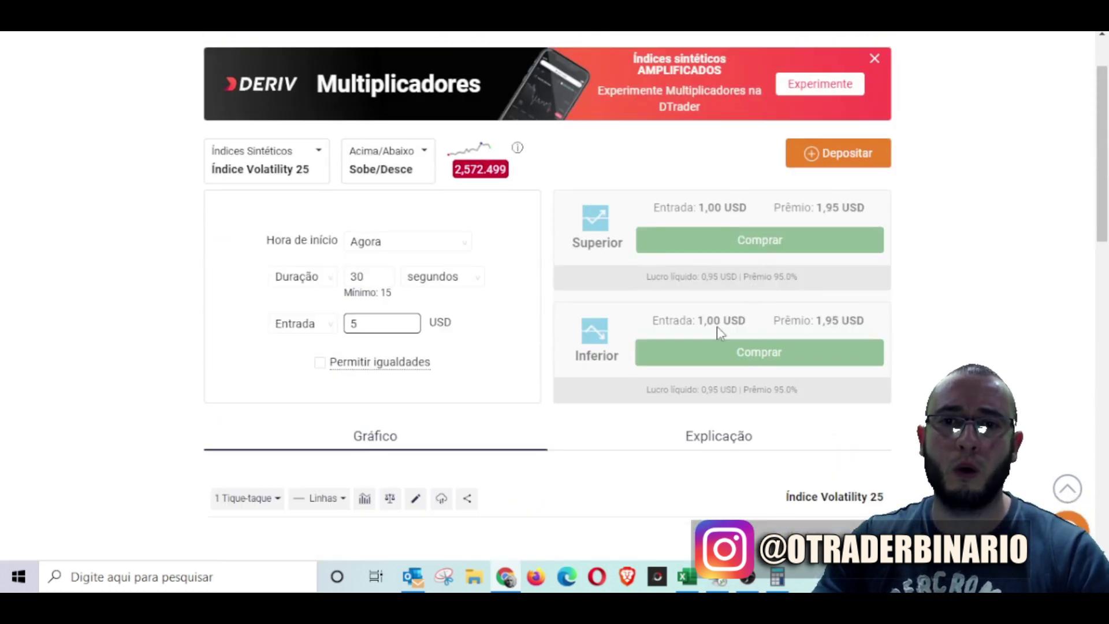
Buy a 30-second Inferior contract with the 5 USD stake, follow its details until expiry and close them
left_click(752, 351)
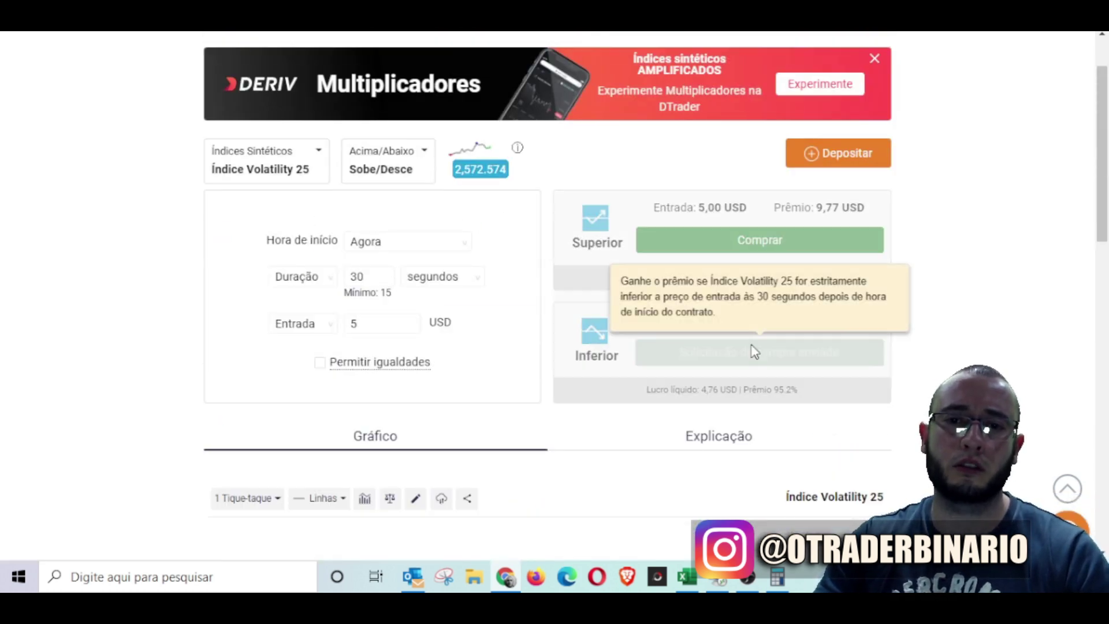
left_click(723, 416)
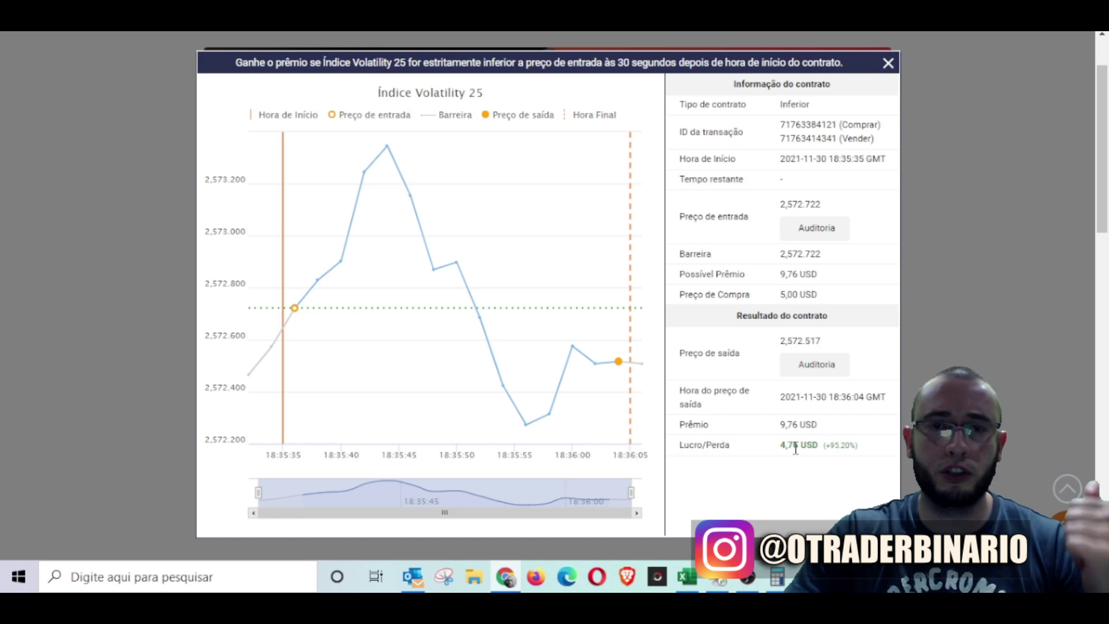
left_click(888, 62)
Switch to the Novembro sheet in Excel and add 3,76 and 0,39 in the Calculator
left_click(687, 578)
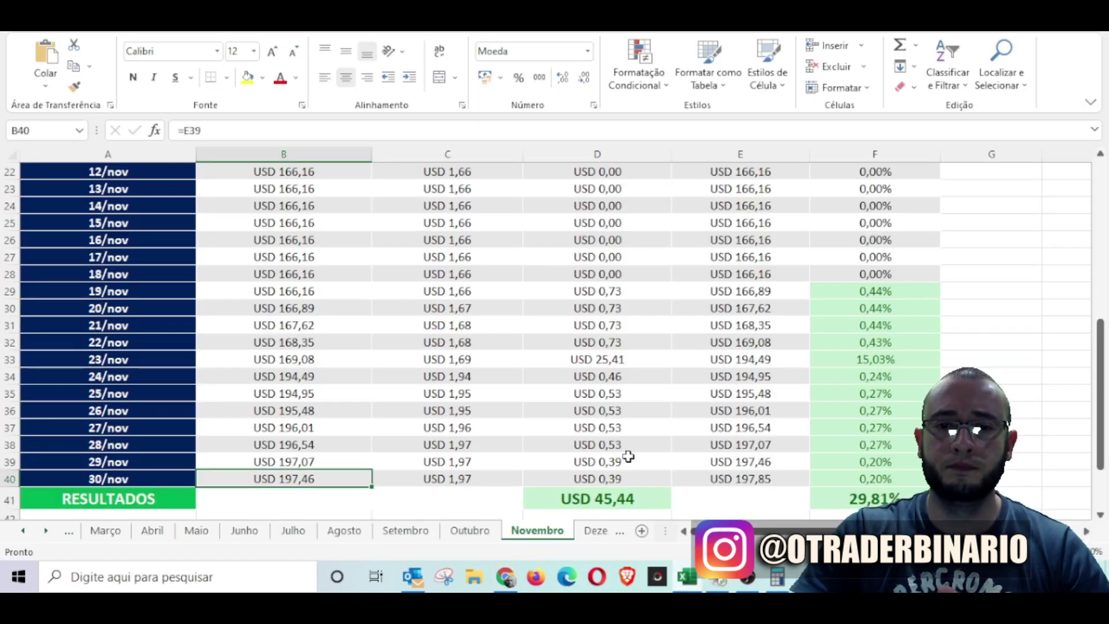
left_click(630, 477)
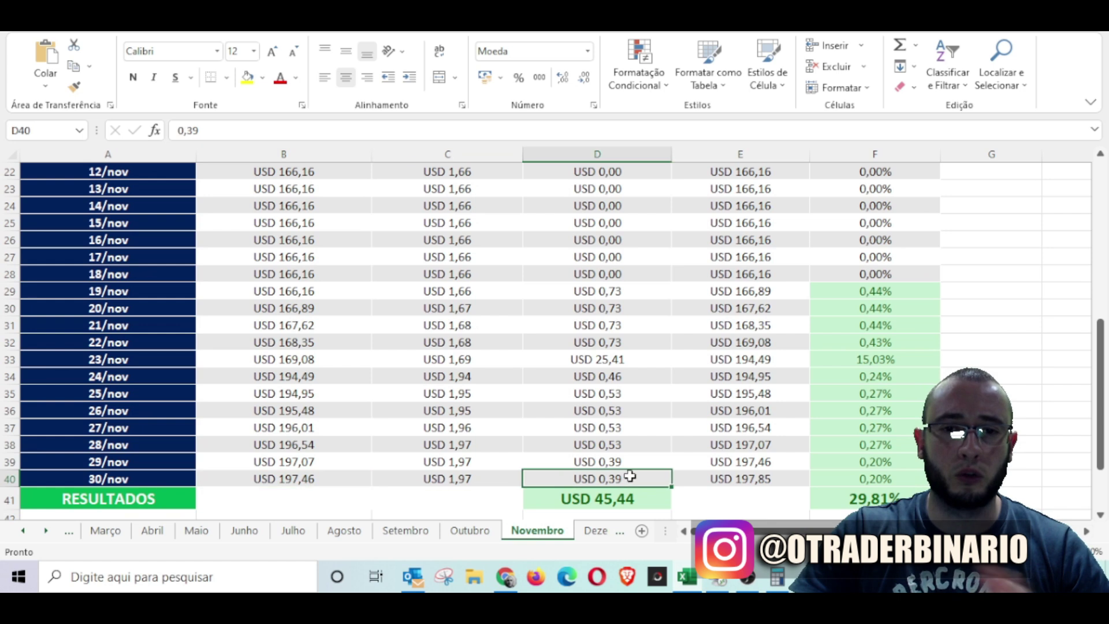
left_click(777, 576)
type("3,76")
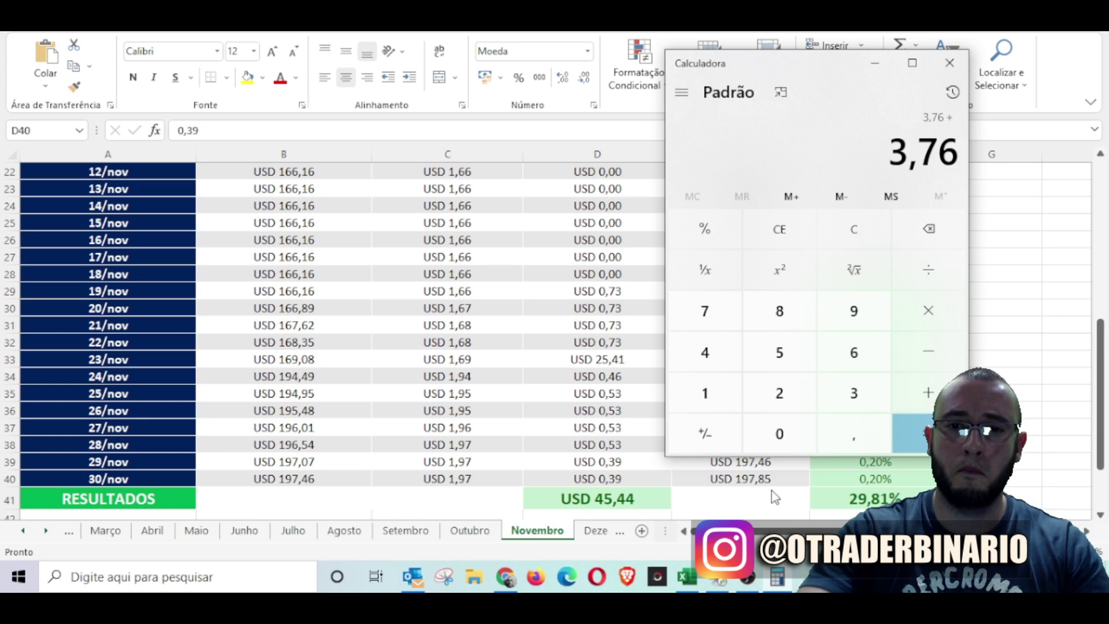
type(" + 0,39")
key("Return")
Set the GANHOS value for 30/nov in cell D40 to 4,15
left_click(639, 475)
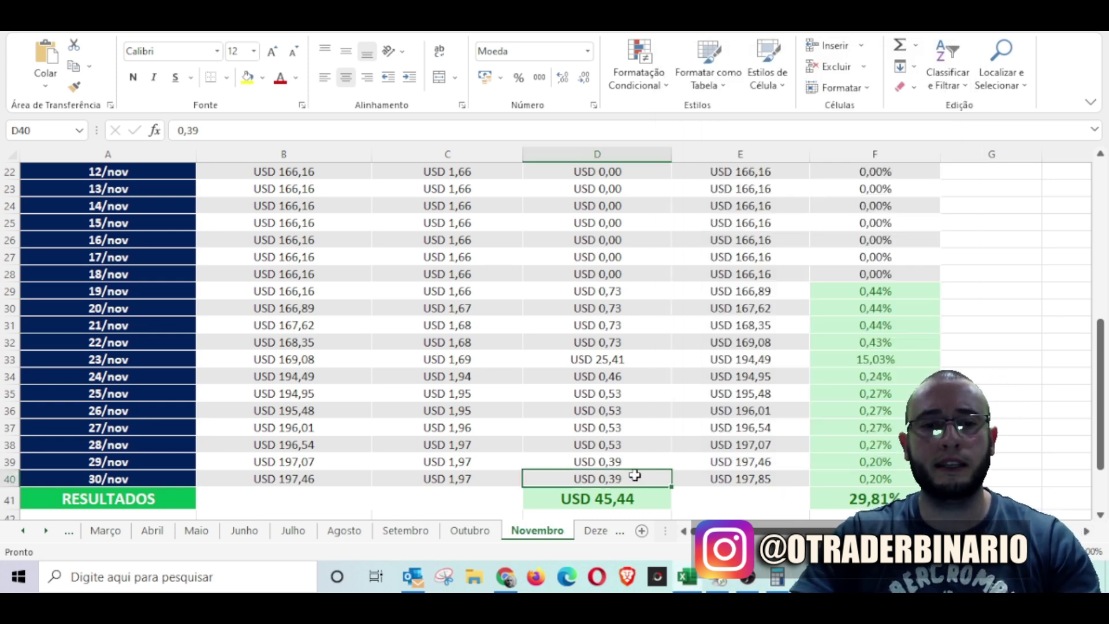
type("4,15")
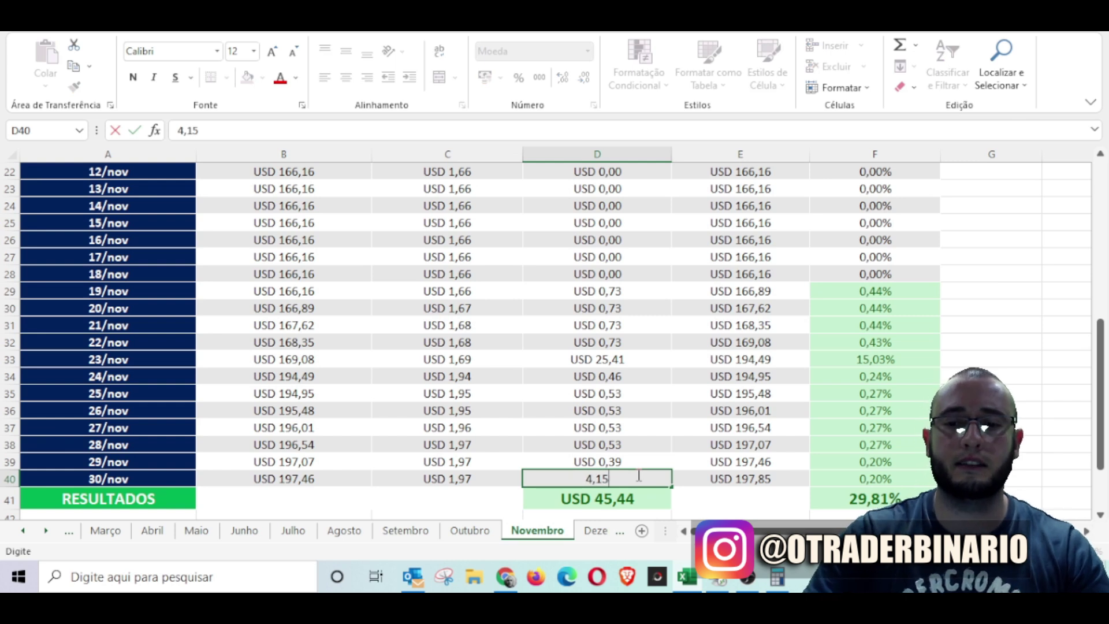
key("Tab")
key("Tab")
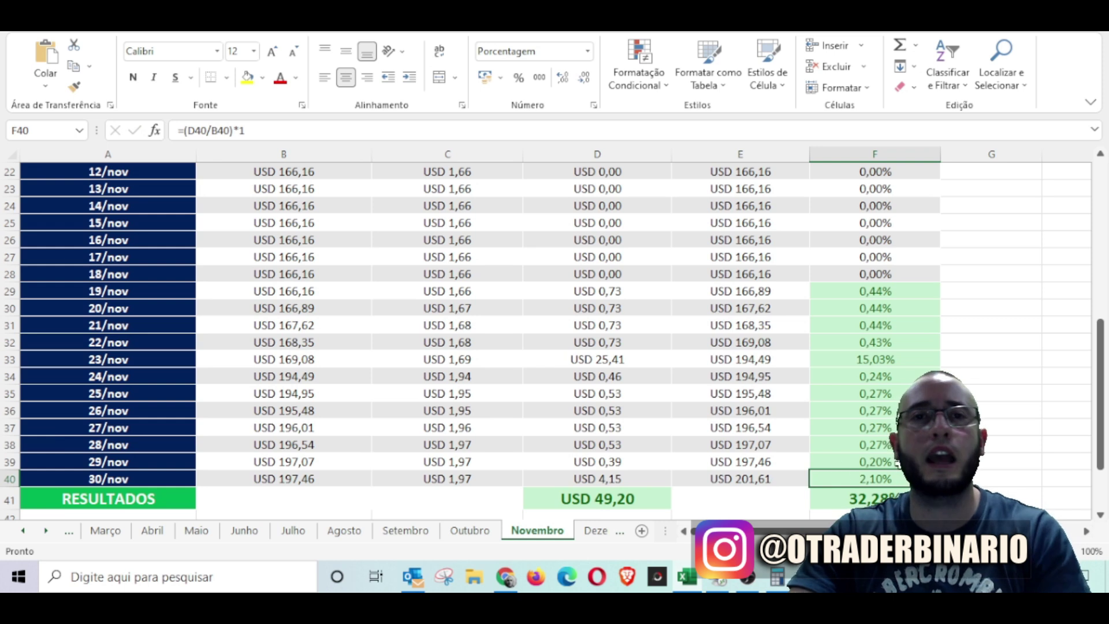
Review the month's total percentage and the daily percentages in column F
left_click(883, 497)
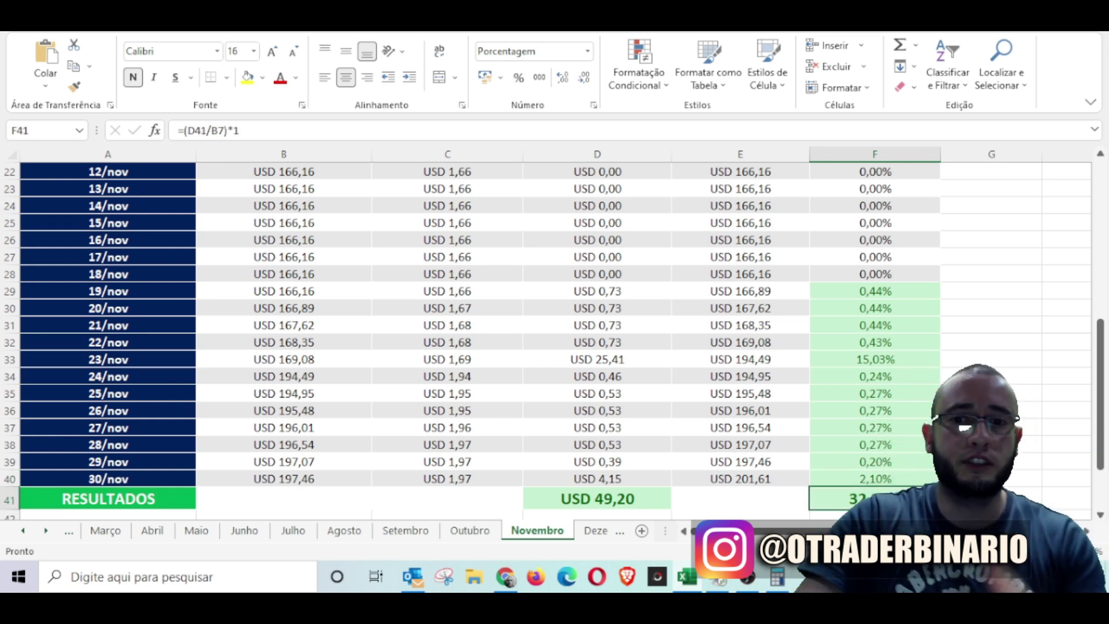
left_click_drag(909, 481, 878, 214)
scroll(1043, 374, "down", 6)
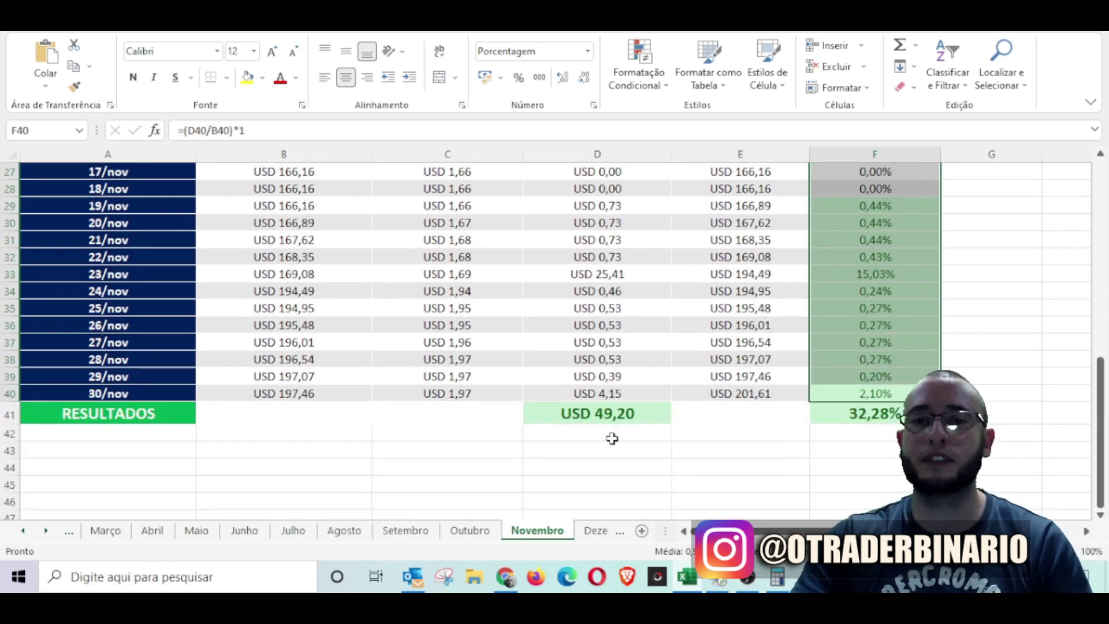
Return to Binary.com, dismiss the contract confirmation and examine the Índice Volatility 25 price chart
left_click(511, 563)
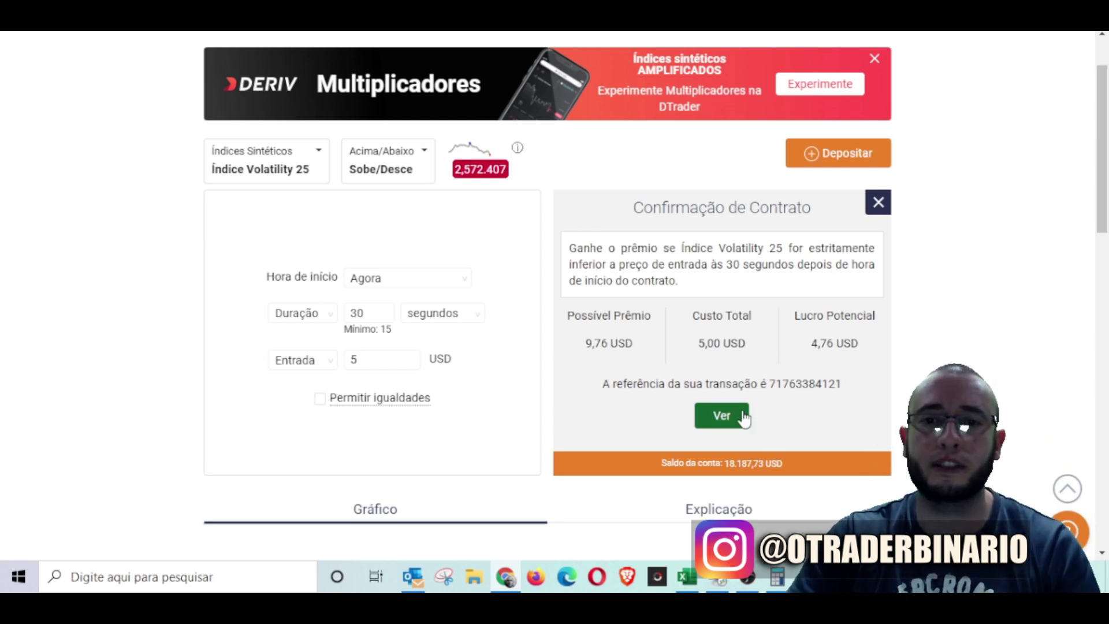
left_click(877, 203)
left_click(411, 338)
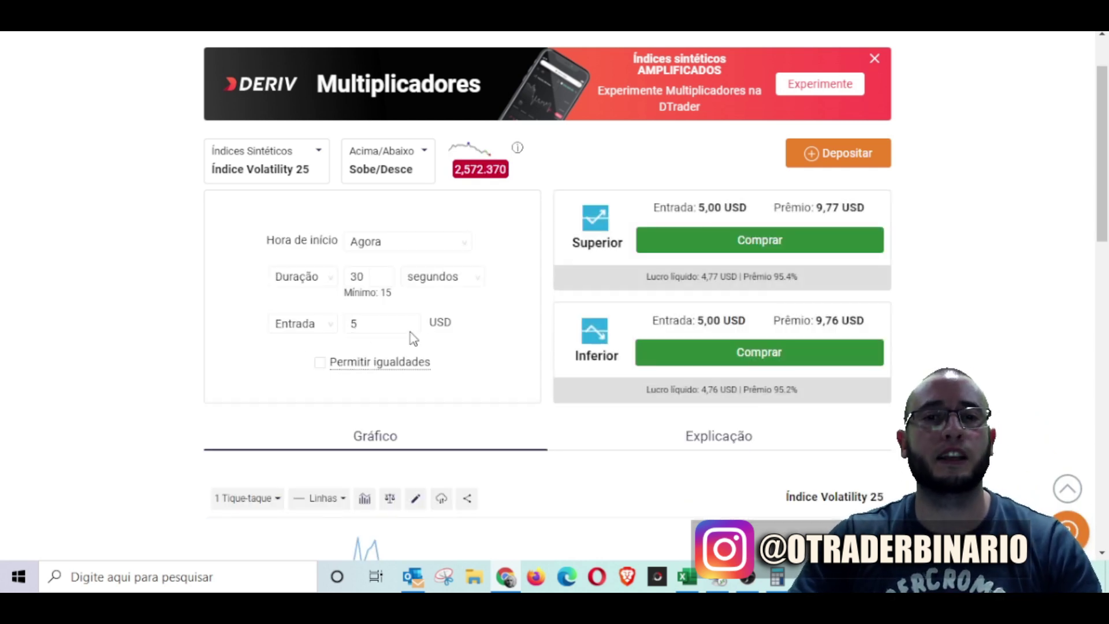
scroll(98, 331, "down", 3)
scroll(154, 334, "down", 3)
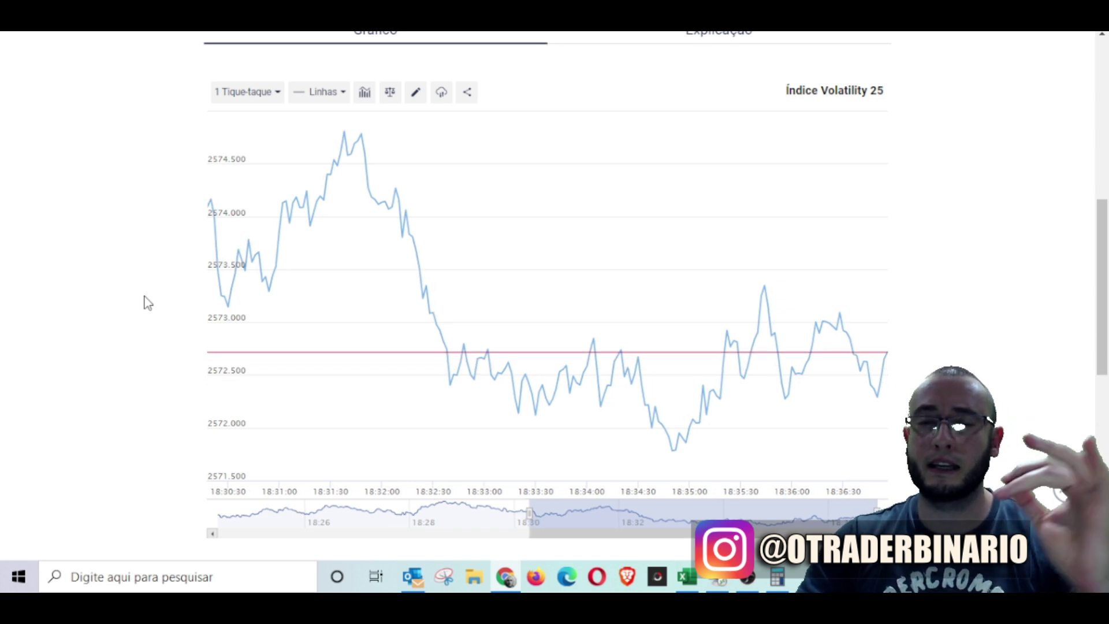
scroll(86, 325, "up", 4)
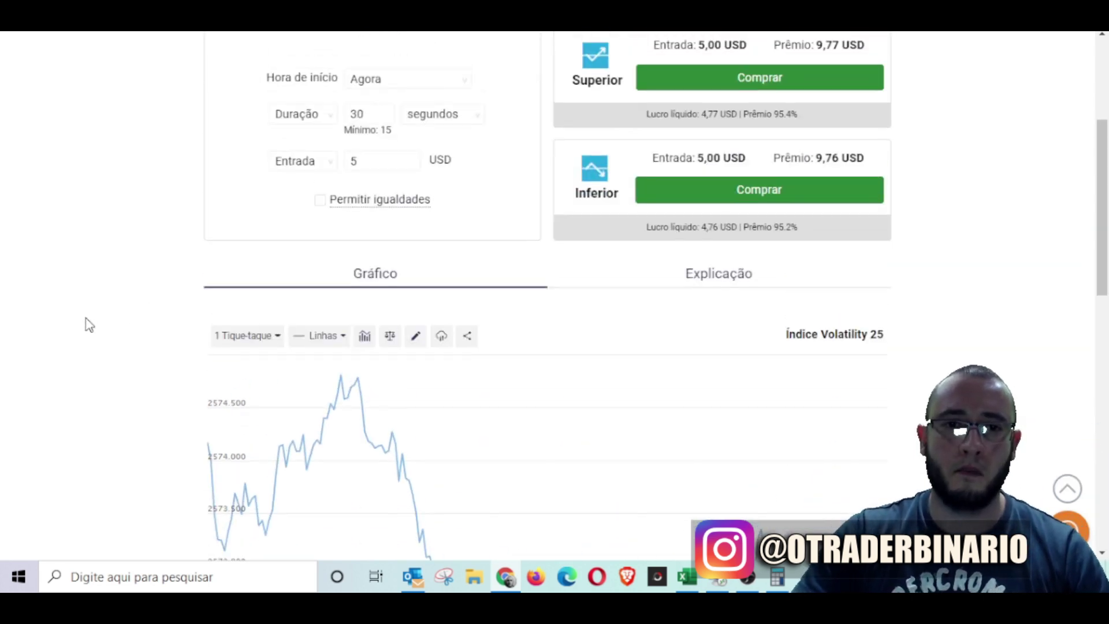
Buy another 30-second Inferior contract on Índice Volatility 25 with the 5 USD stake and open its details
left_click(374, 161)
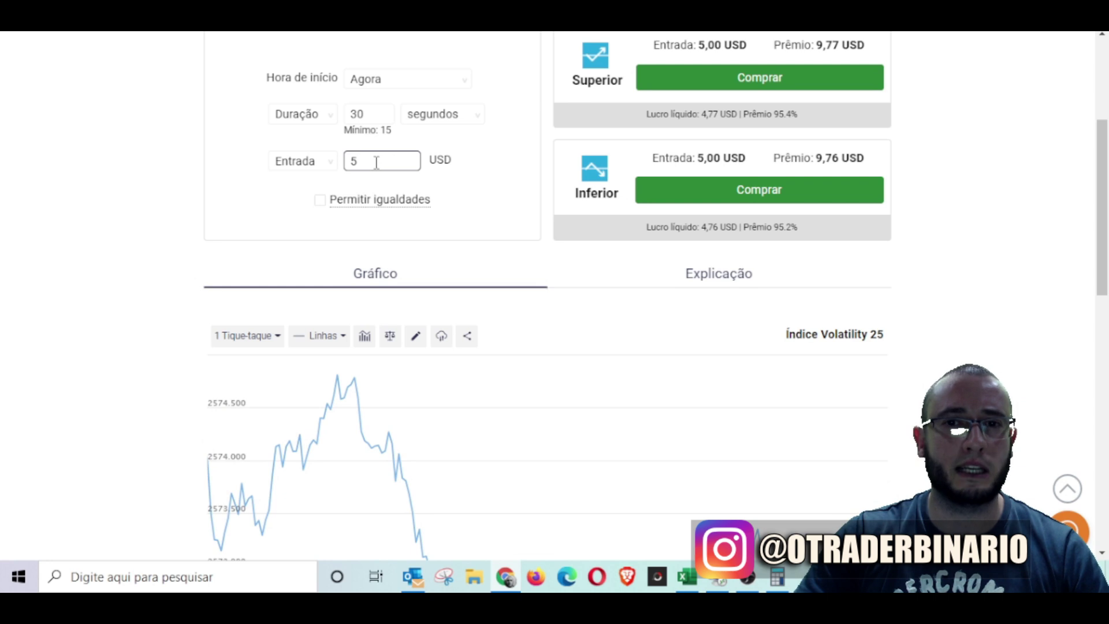
scroll(185, 400, "down", 5)
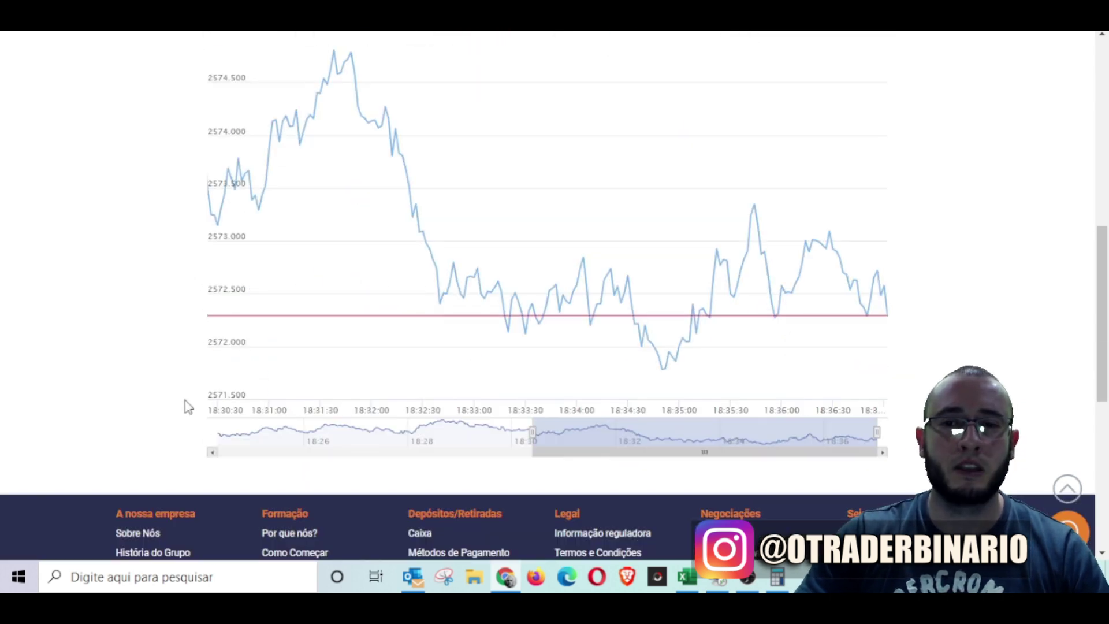
scroll(185, 400, "up", 4)
left_click(755, 117)
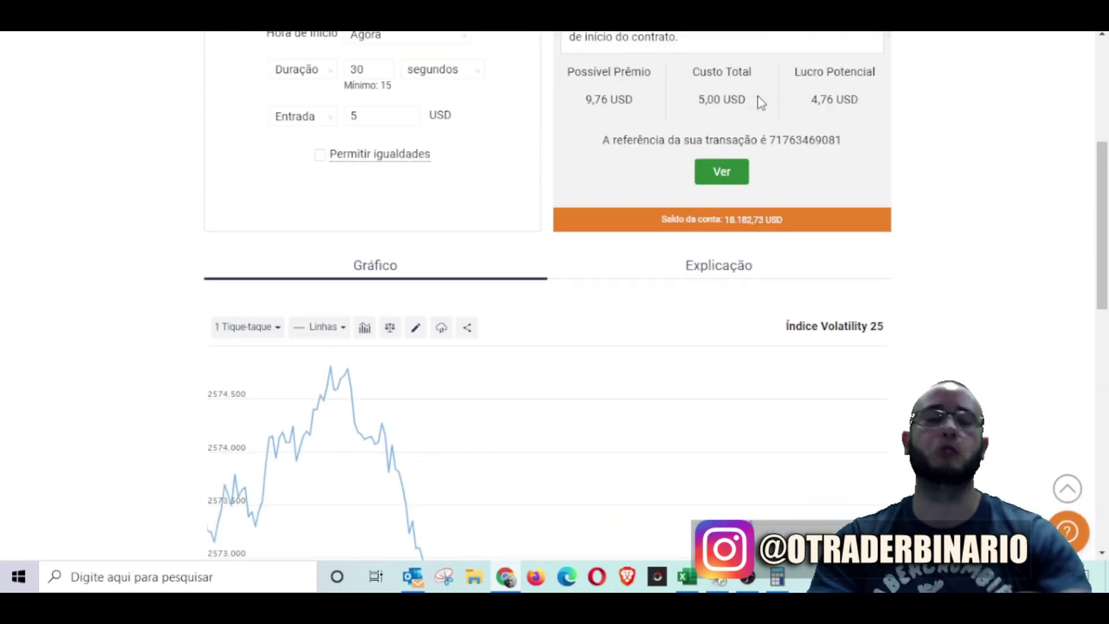
left_click(722, 174)
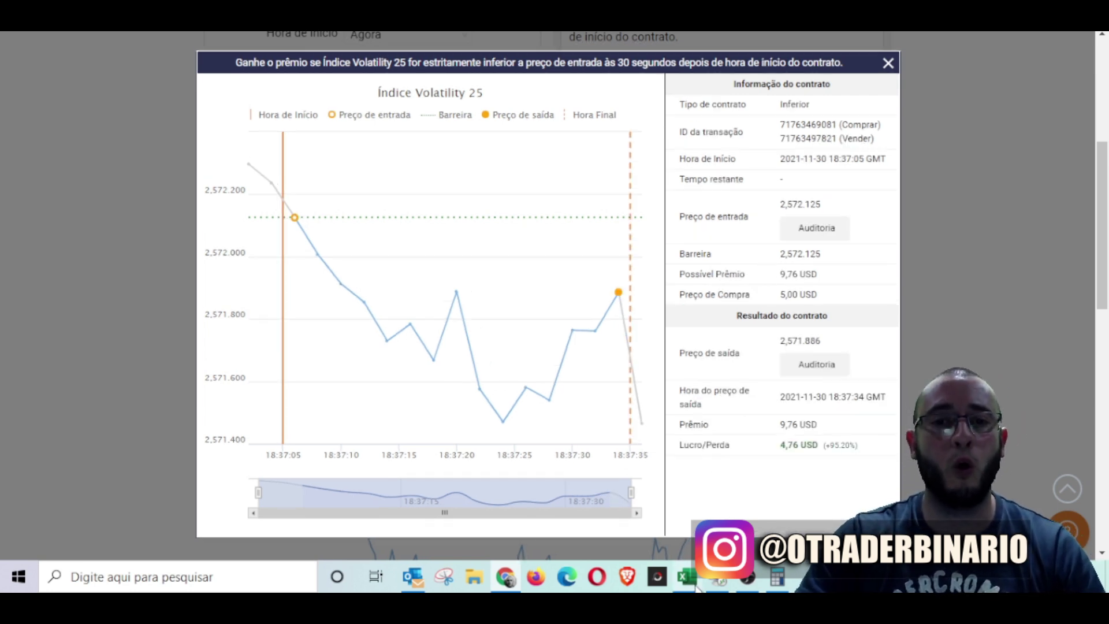
Switch back to the Novembro sheet in Excel and add 4,76 to 4,15 in the Calculator
left_click(687, 577)
left_click(652, 387)
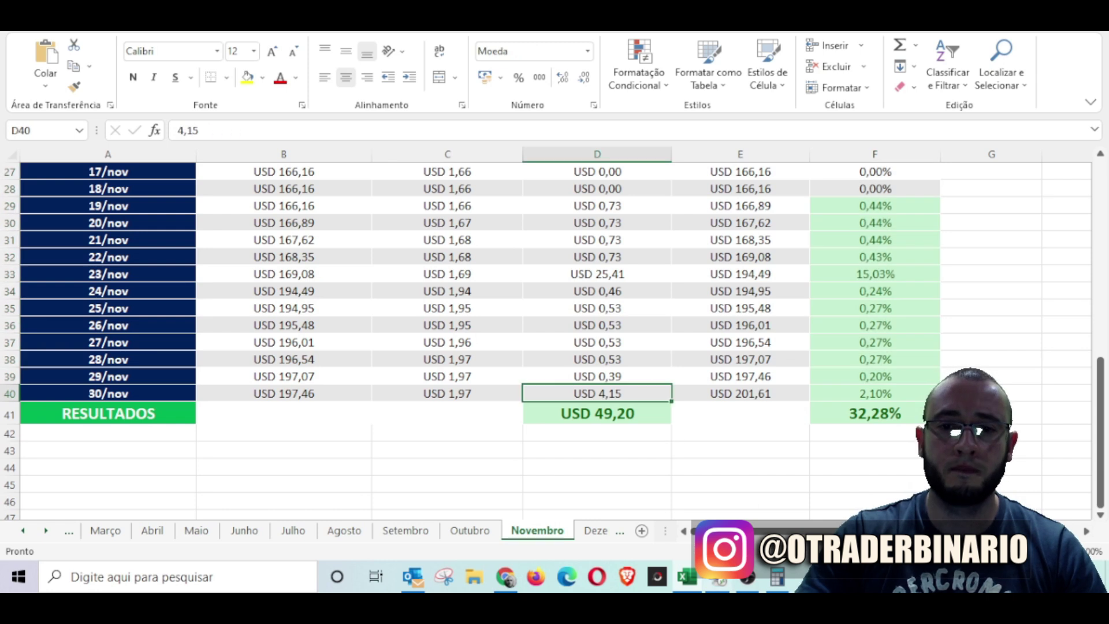
left_click(779, 576)
key("plus")
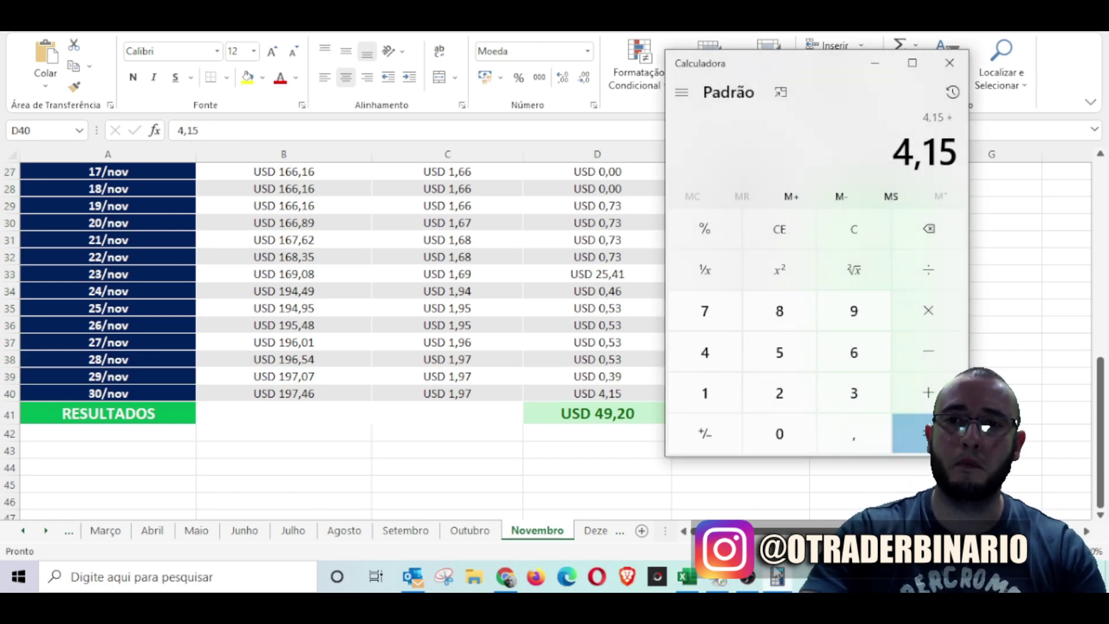
type("4,76")
key("Return")
Update the GANHOS value for 30/nov in cell D40 to 8,91
left_click(631, 392)
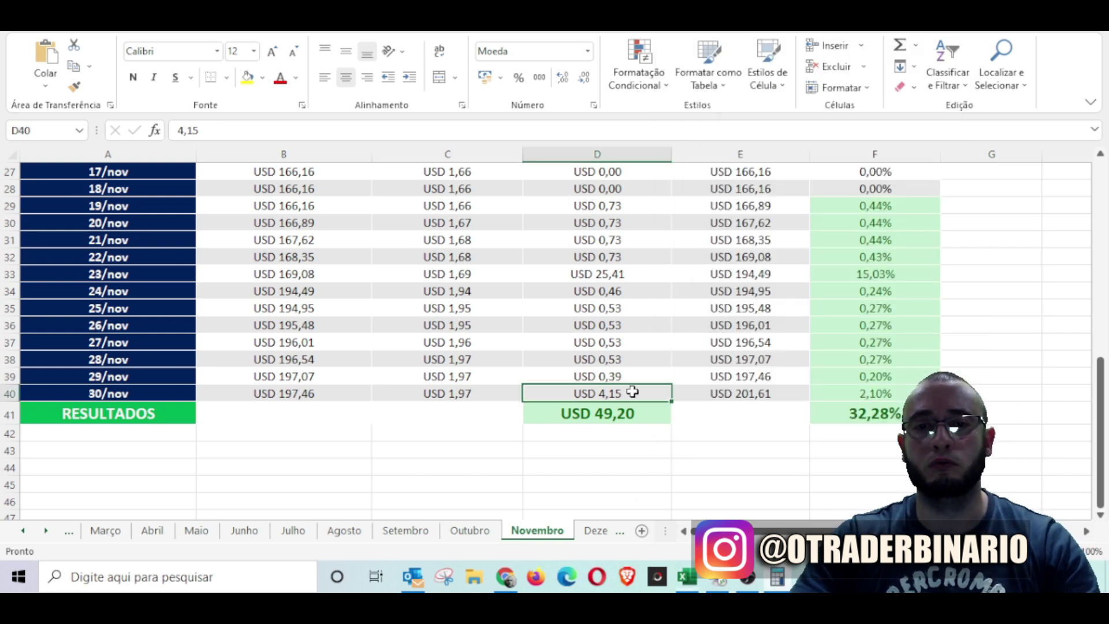
type("8,91")
key("Tab")
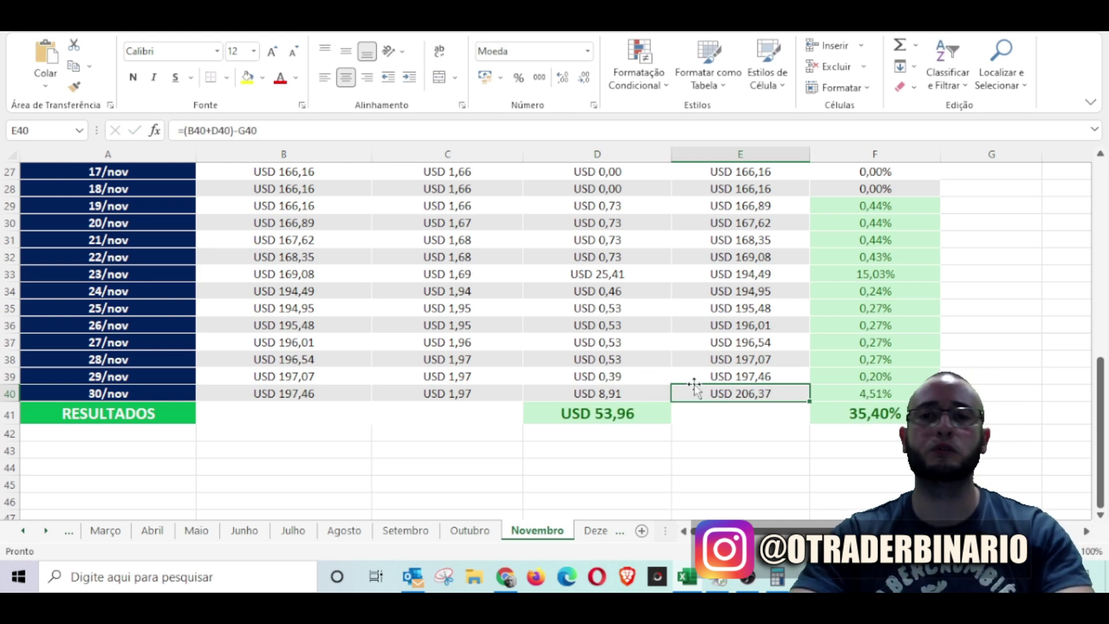
Review the % DIA column from 30/nov back to 01/nov
left_click(894, 389)
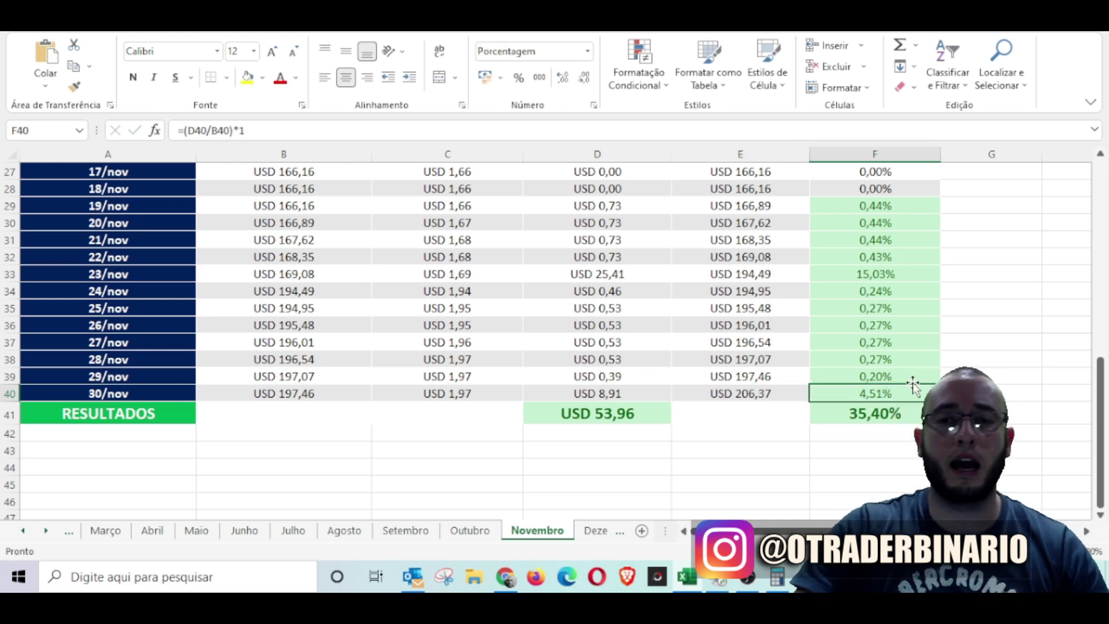
left_click_drag(898, 395, 894, 210)
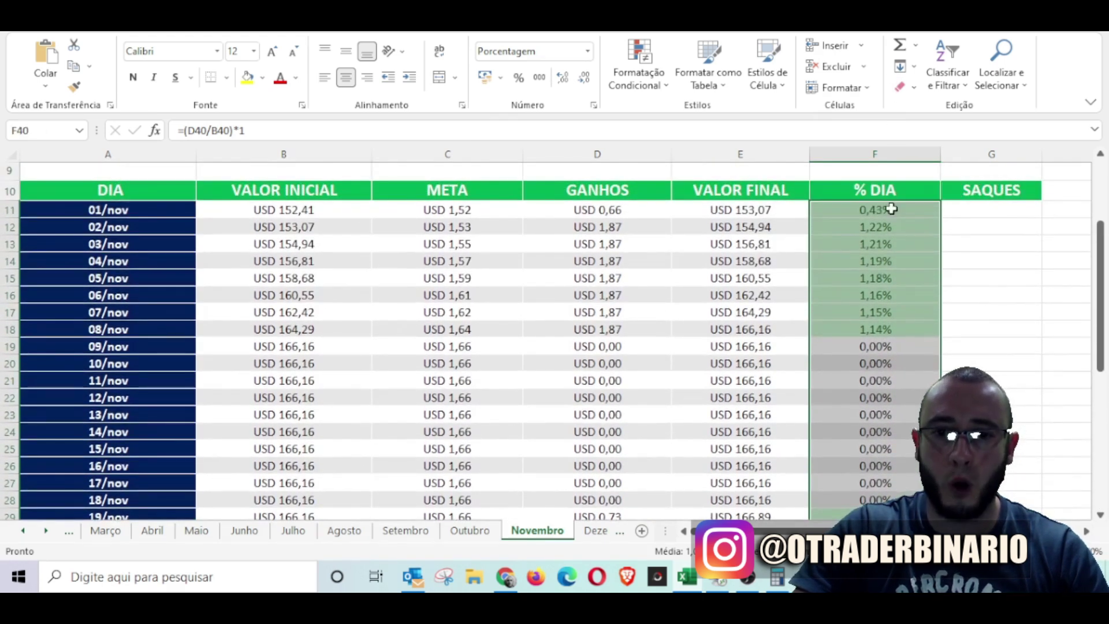
left_click(1043, 407)
scroll(923, 334, "down", 1)
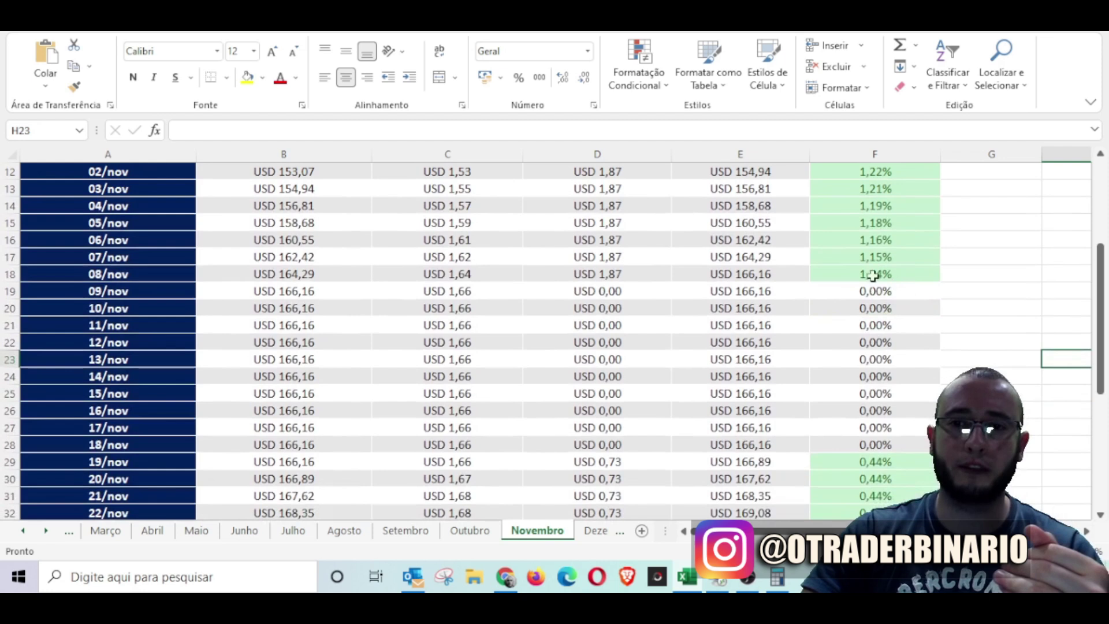
Review the Novembro sheet's daily percentages and RESULTADOS row, plus the BANCA INICIAL, BANCA ATUAL and overall percentage cells
mouse_move(883, 290)
left_mouse_down()
mouse_move(879, 391)
mouse_move(902, 445)
mouse_move(879, 290)
left_mouse_up()
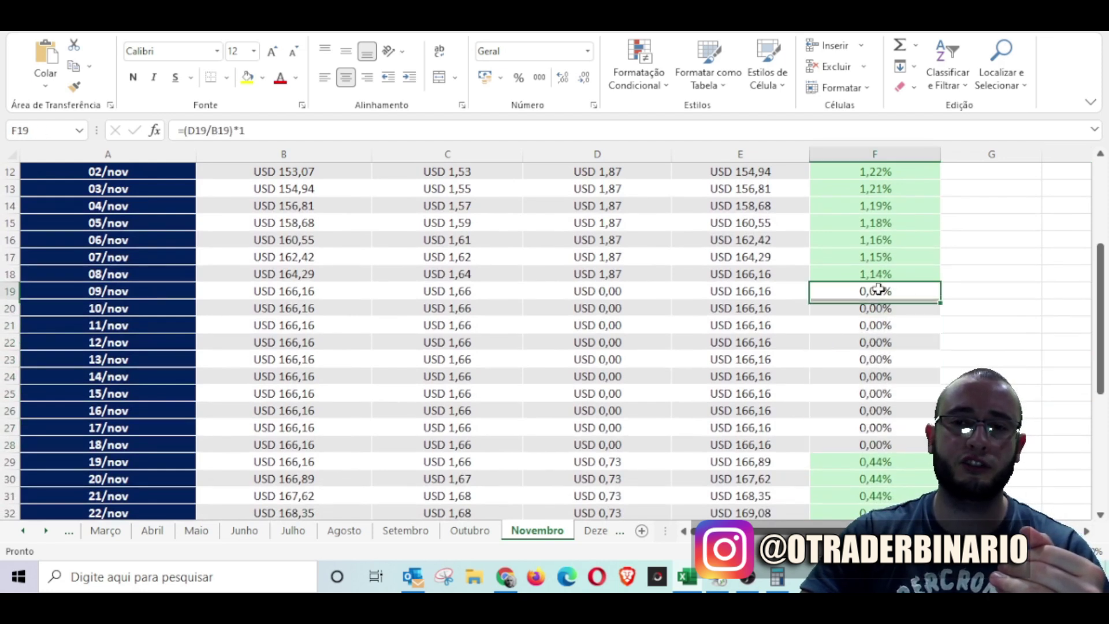
left_click(996, 307)
scroll(1007, 318, "down", 4)
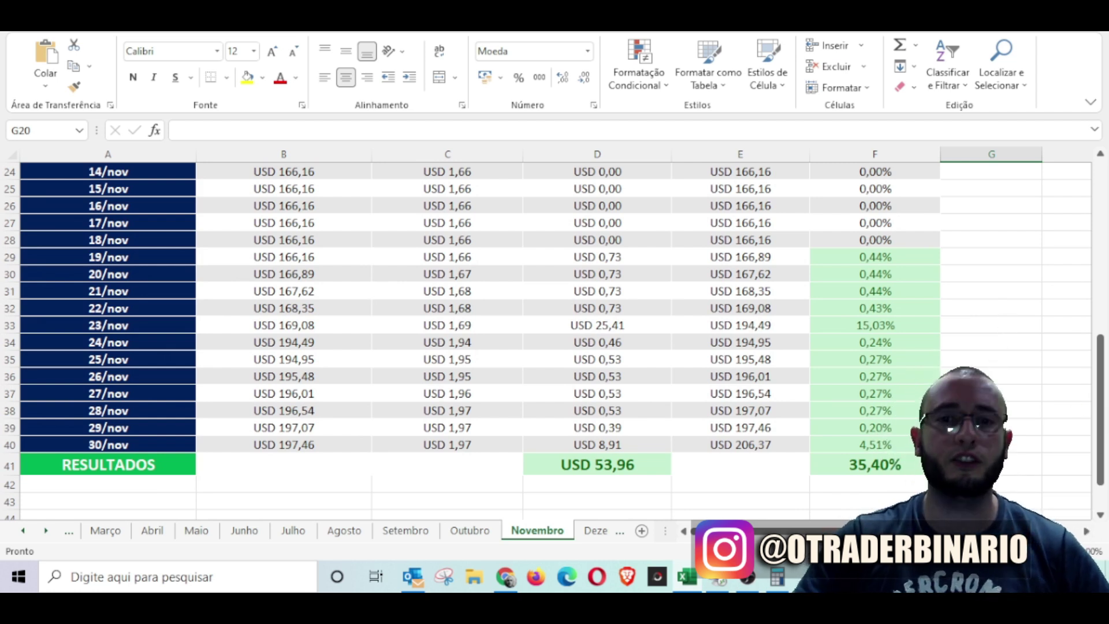
scroll(1005, 423, "up", 8)
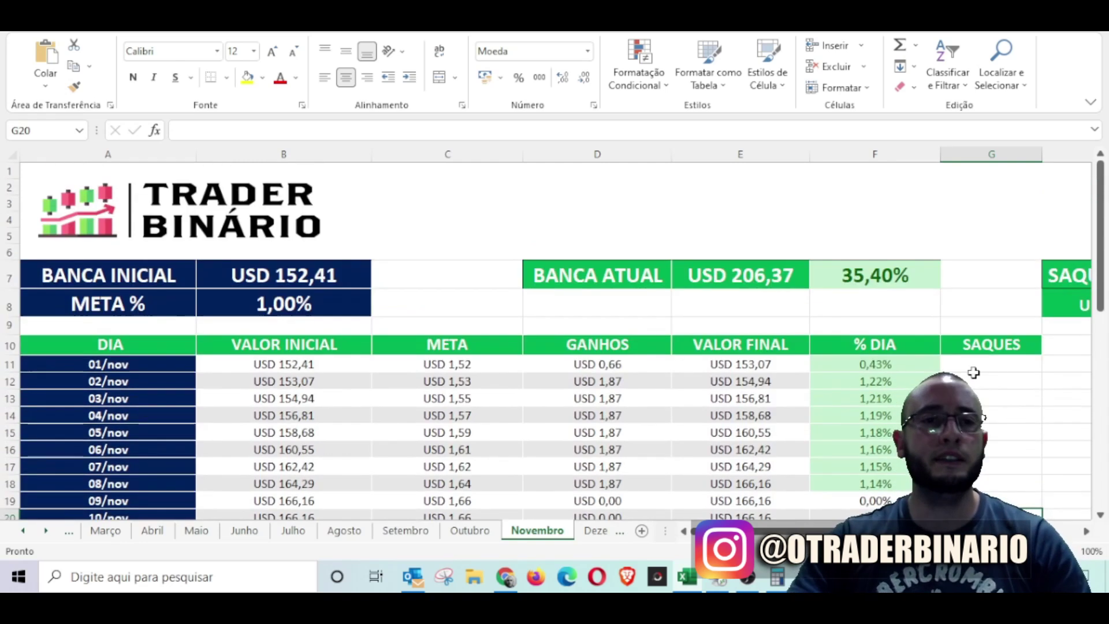
left_click(298, 272)
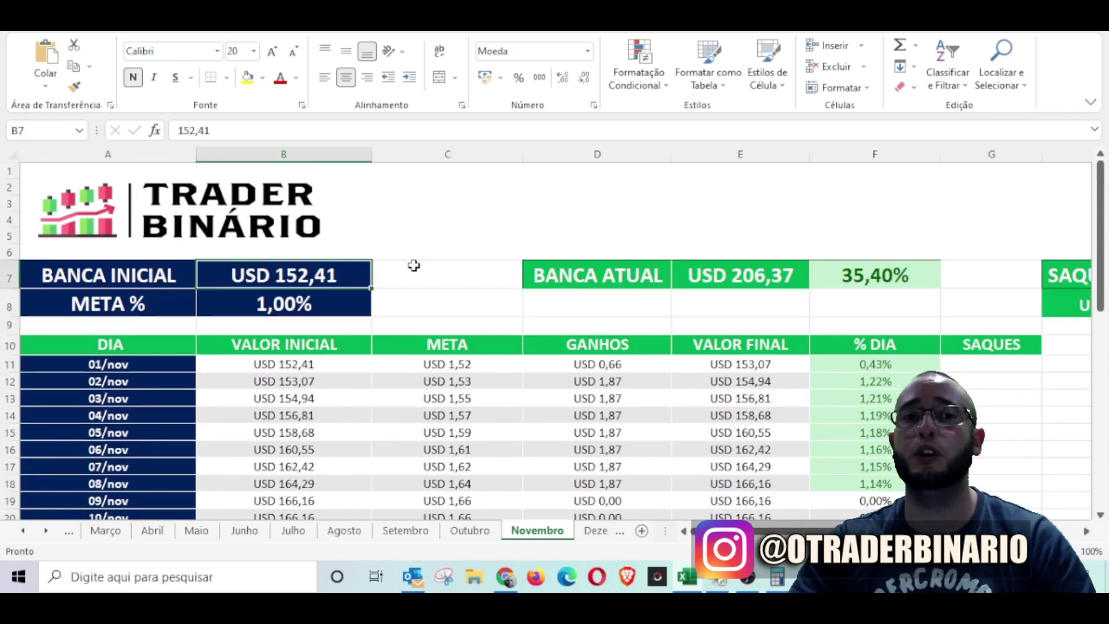
left_click(731, 289)
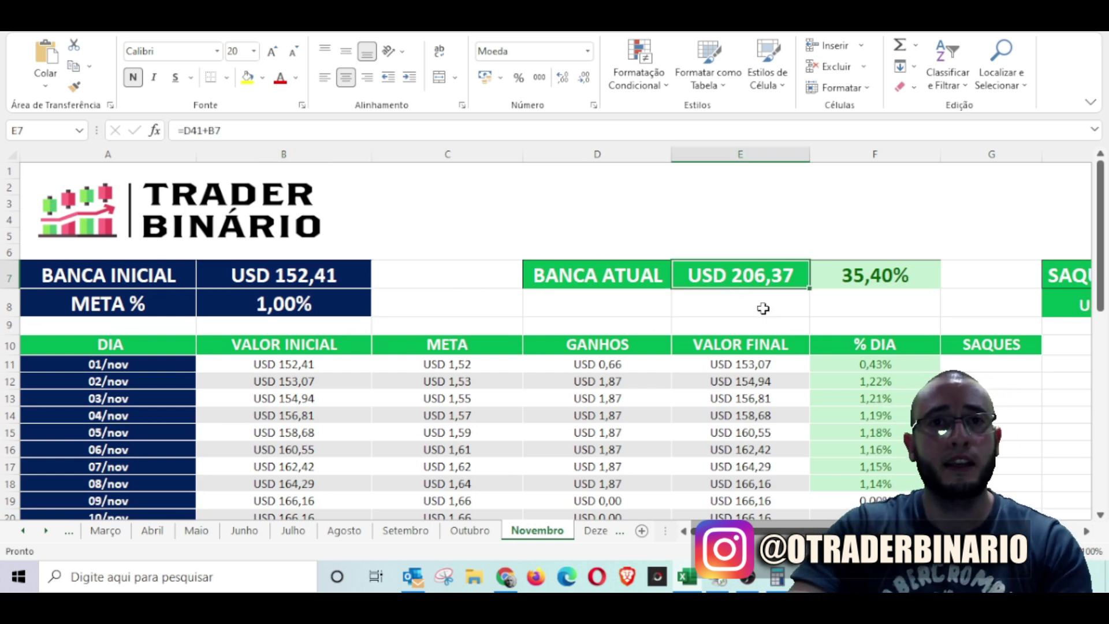
left_click(847, 280)
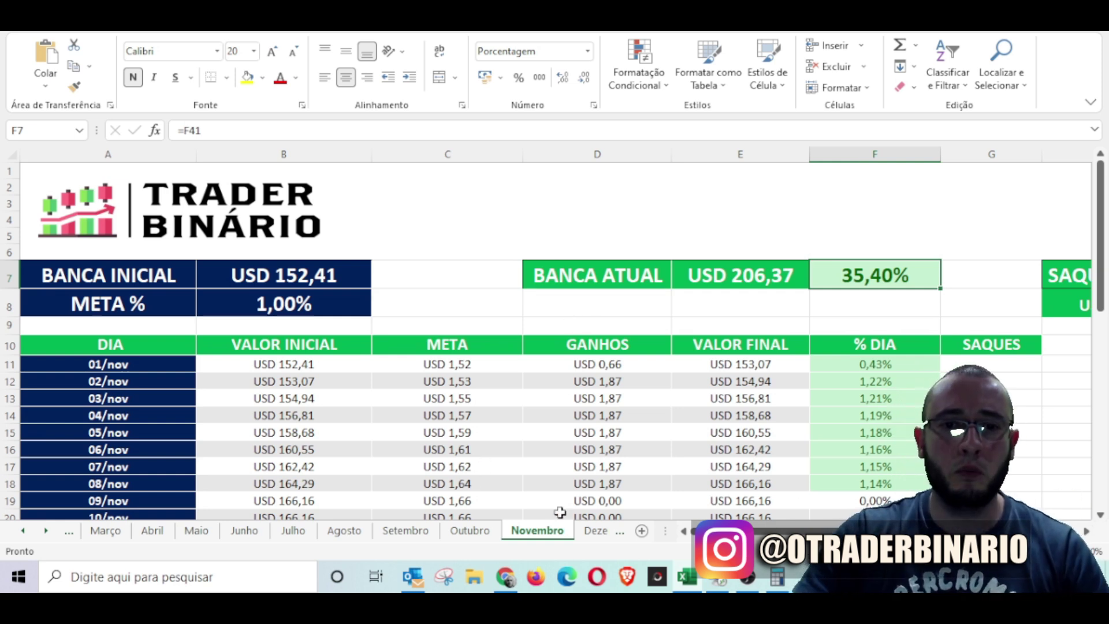
Set BANCA INICIAL on the Dezembro sheet to 206,37 and check the META % cell and the daily META column
left_click(595, 534)
left_click(316, 276)
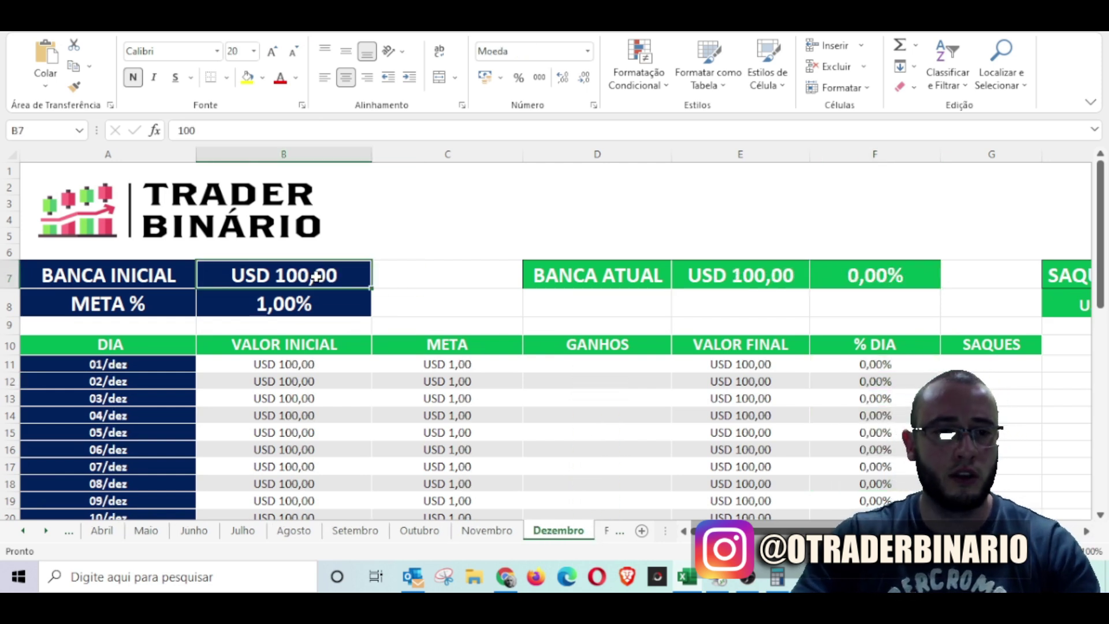
type("206,")
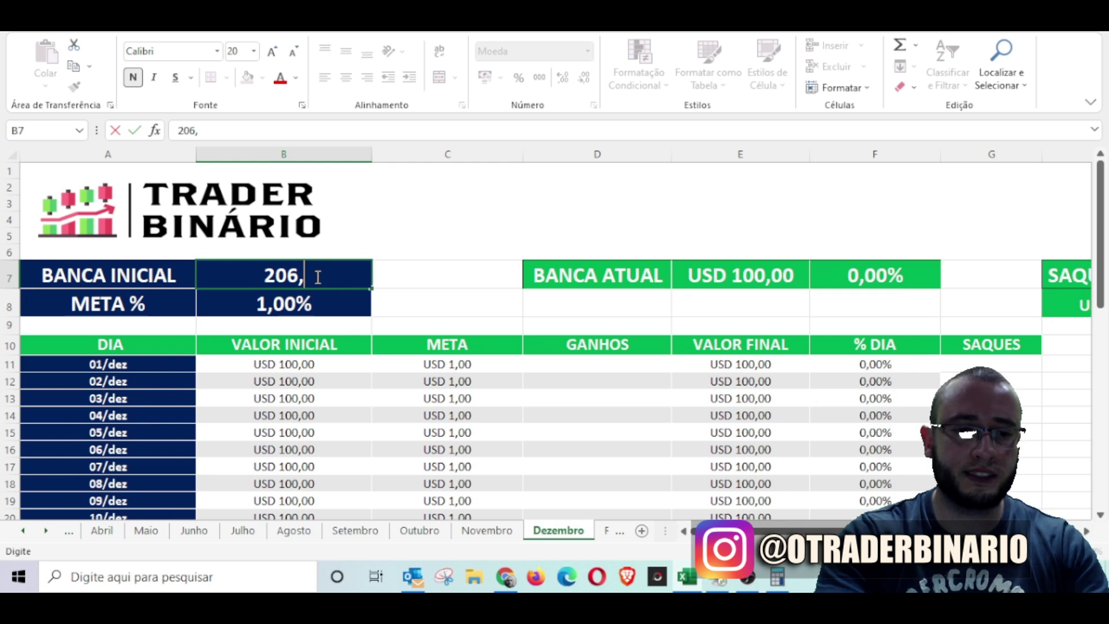
type("37")
key("Tab")
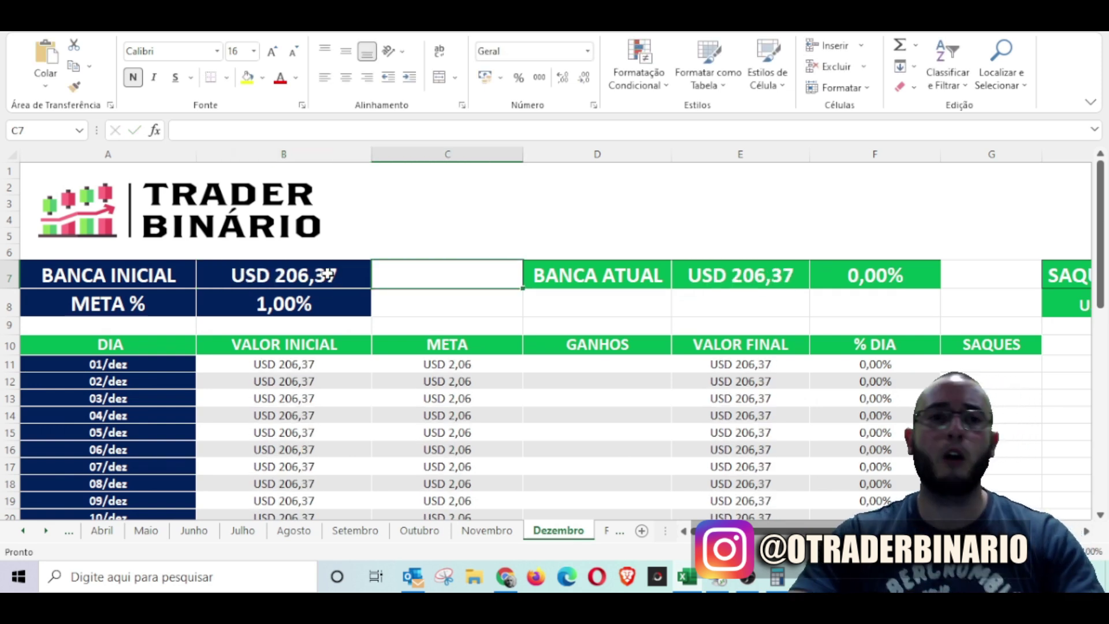
left_click(302, 303)
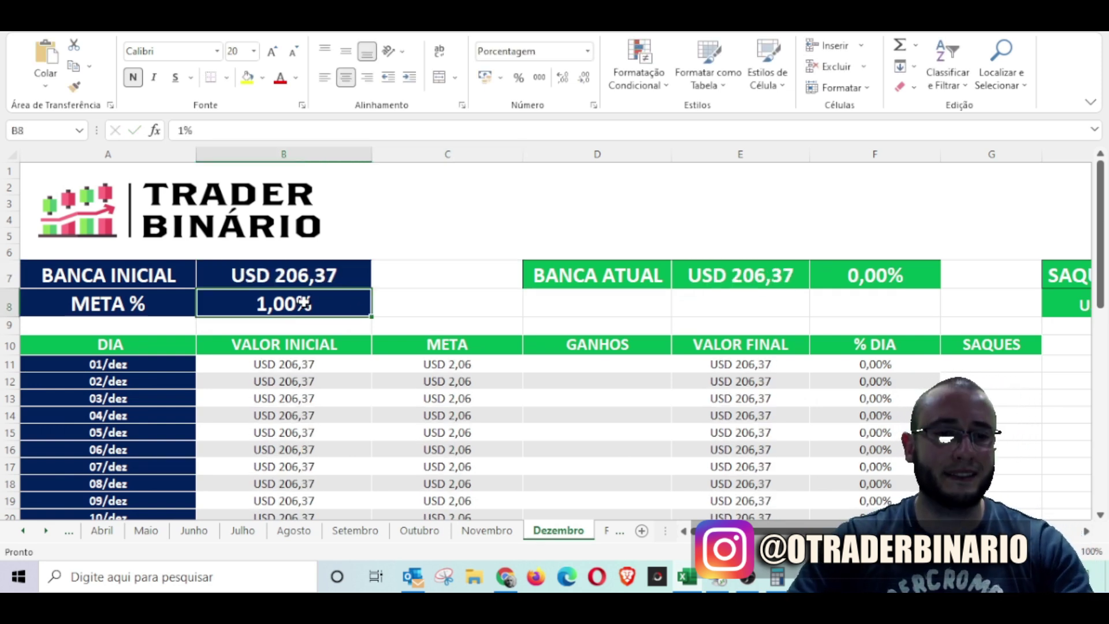
left_click(420, 301)
scroll(470, 309, "down", 5)
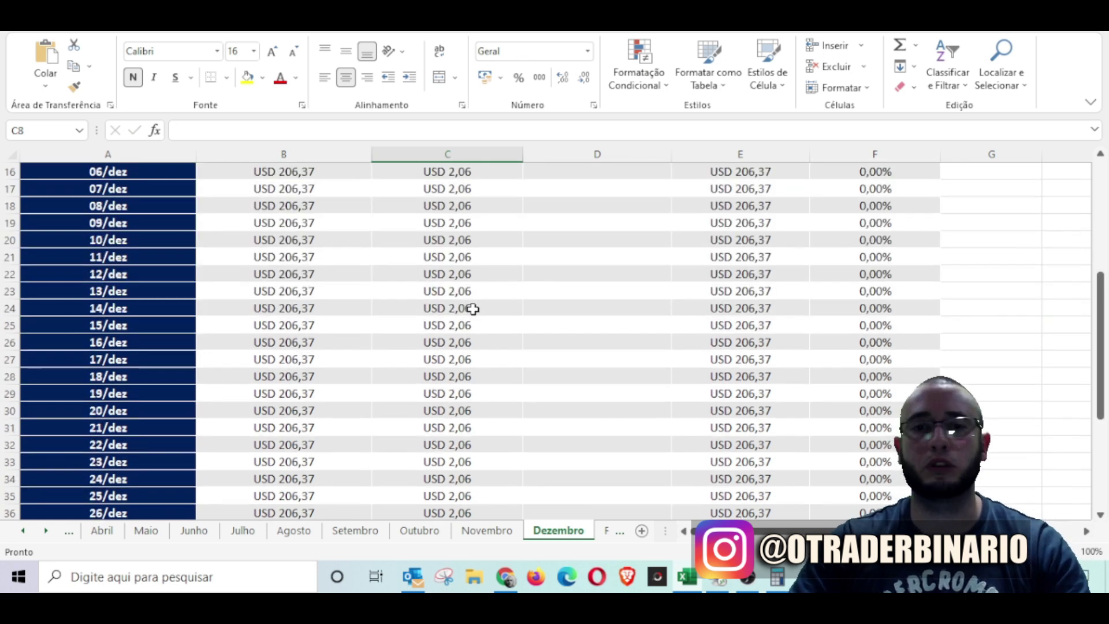
scroll(473, 312, "up", 4)
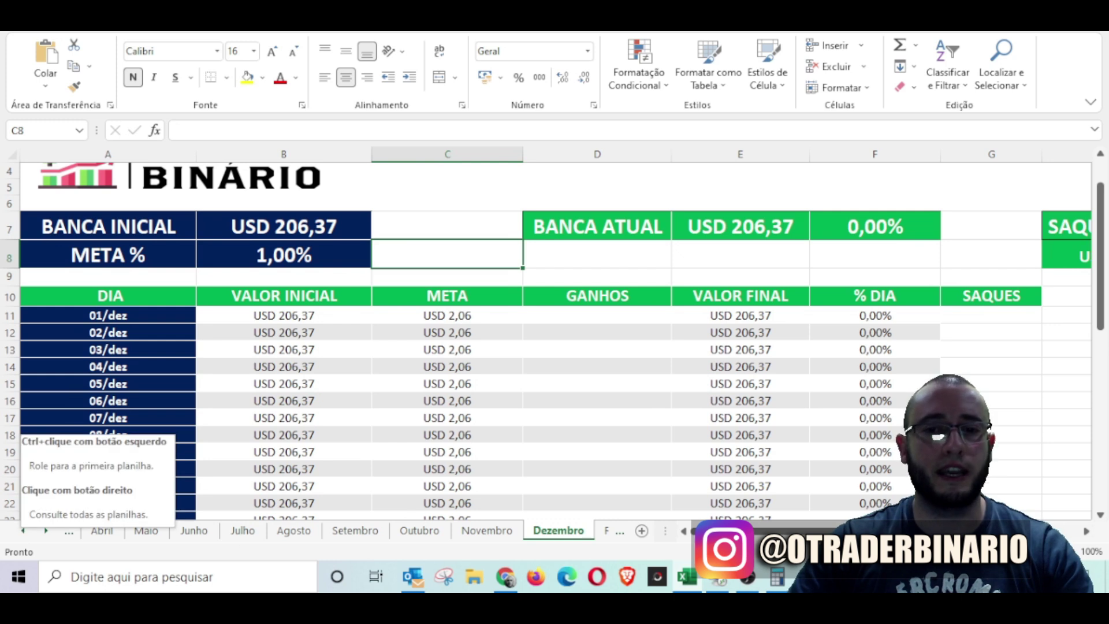
Find and open Bloco de Notas with a blank note
left_click(65, 569)
type("bloco")
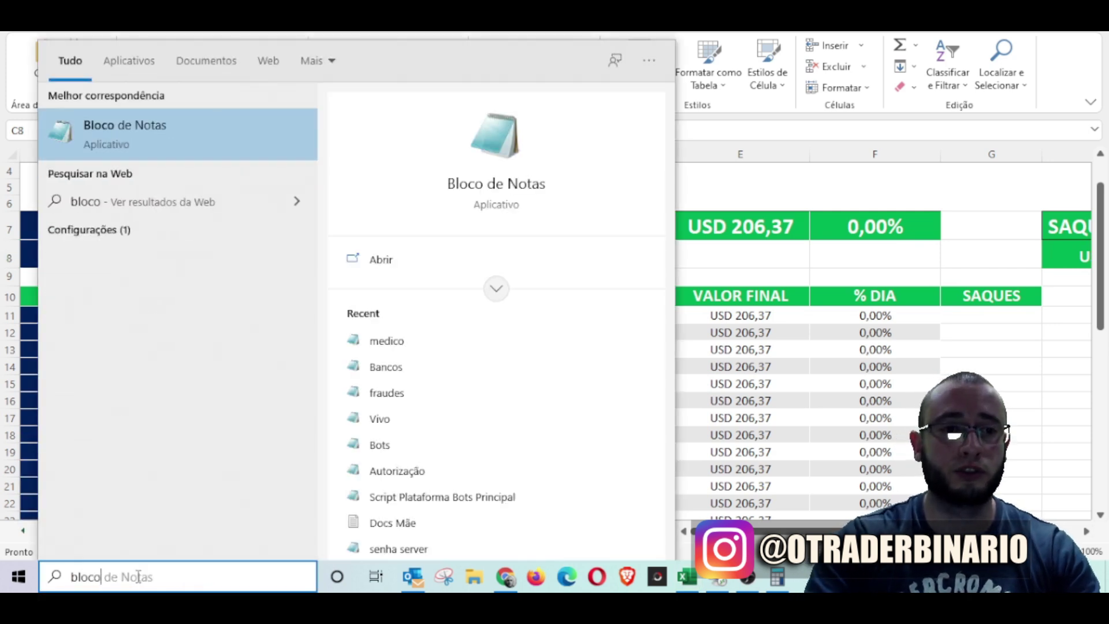
left_click(178, 130)
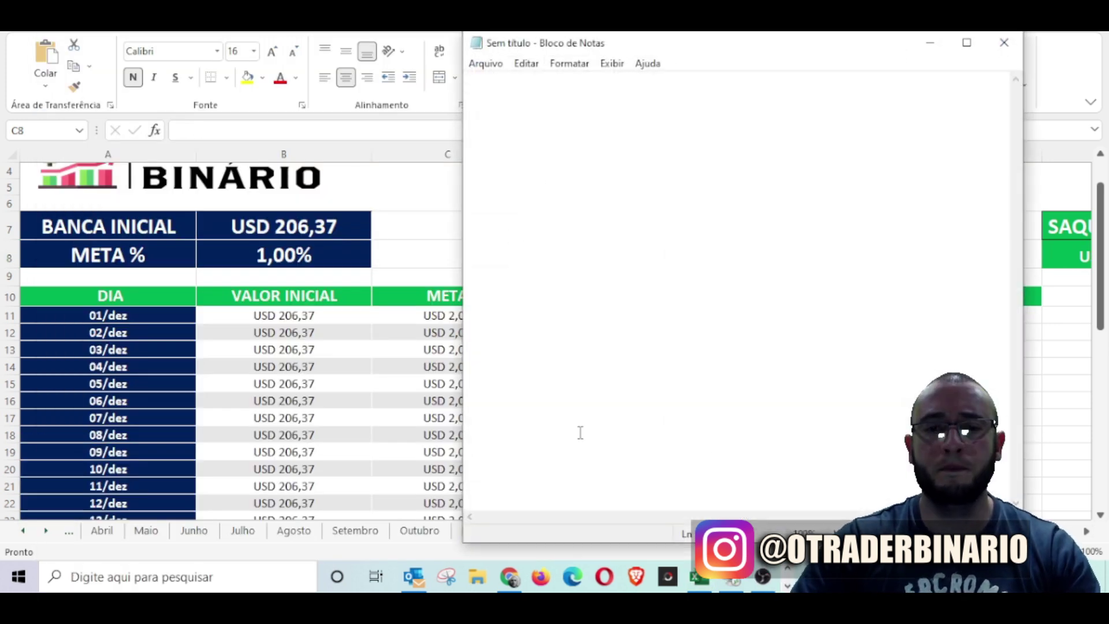
Look up the GANHOS total on the Novembro sheet, write 53,96 in the blank note, and return to the spreadsheet
left_click(414, 241)
left_click(487, 531)
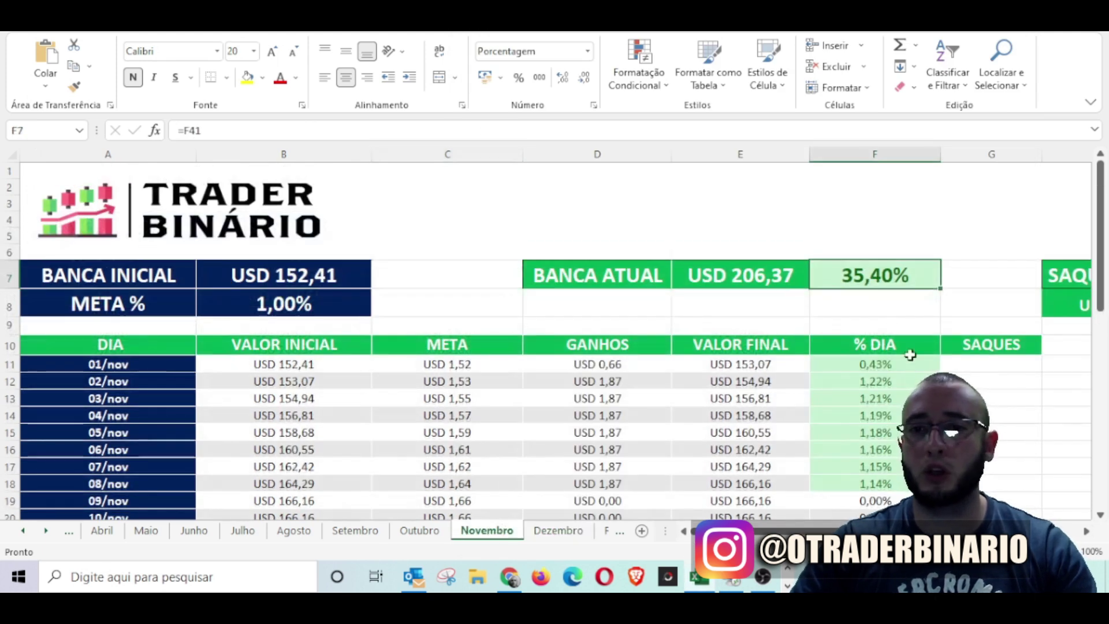
left_click(843, 310)
scroll(842, 347, "down", 9)
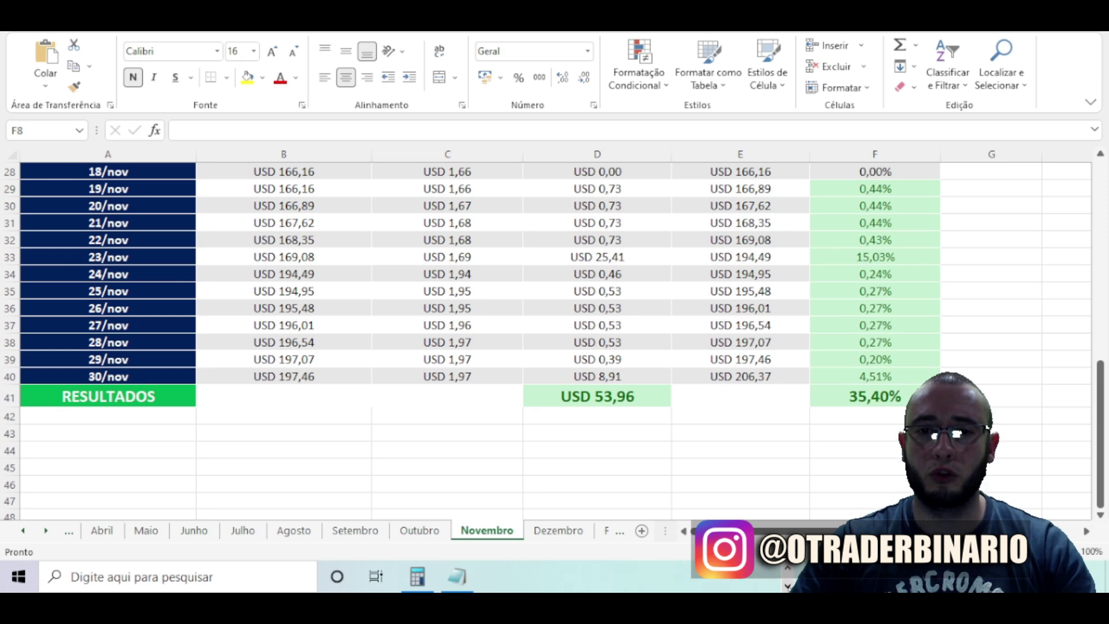
left_click(456, 577)
type("5")
left_click_drag(802, 54, 626, 47)
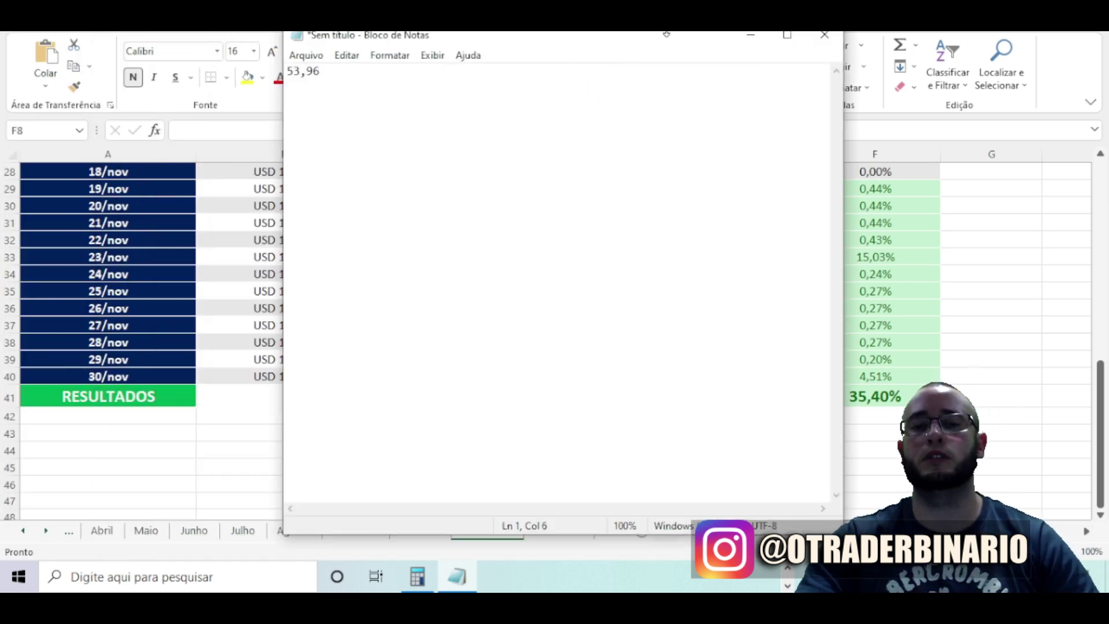
left_click(748, 40)
left_click(1051, 308)
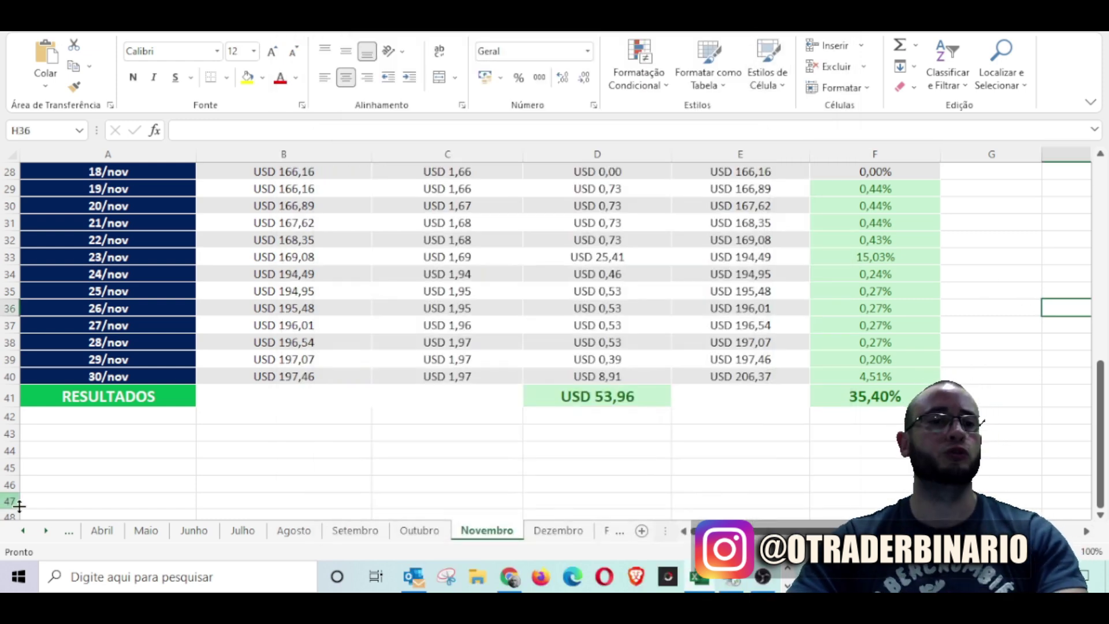
Go back through the workbook's sheets and open Método ABR Rendimentos
left_click(24, 531)
left_click(23, 532)
left_click(23, 532)
left_click(23, 531)
left_click(24, 532)
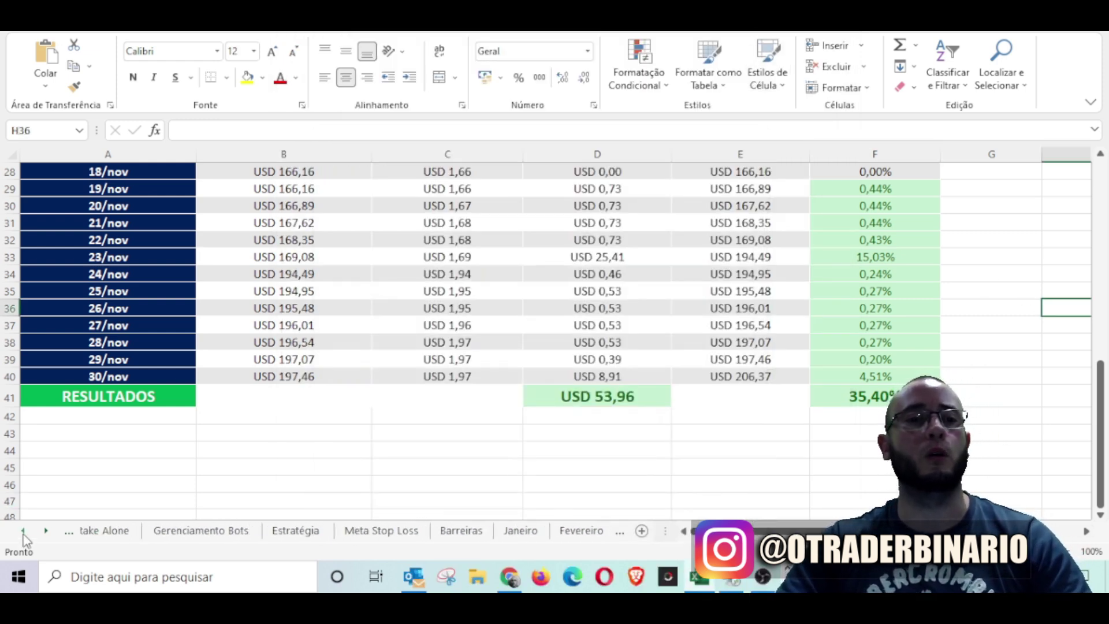
left_click(23, 531)
left_click(23, 531)
left_click(23, 532)
left_click(23, 531)
left_click(23, 532)
left_click(168, 531)
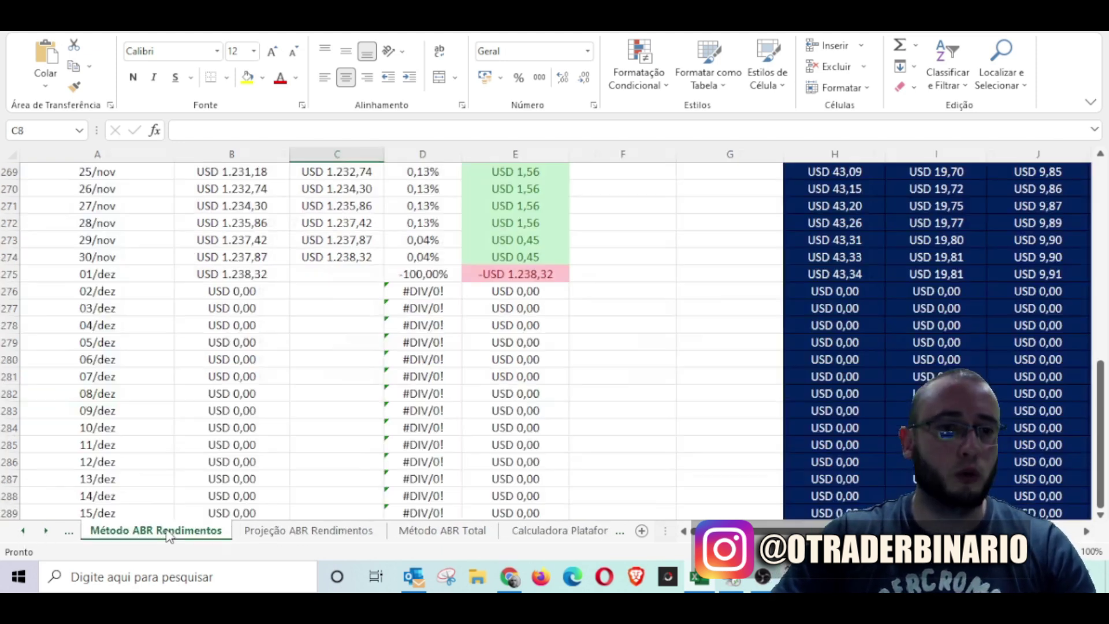
Select the daily gains in column E from 01/nov to 30/nov, E245:E274, to read their sum
scroll(613, 433, "up", 4)
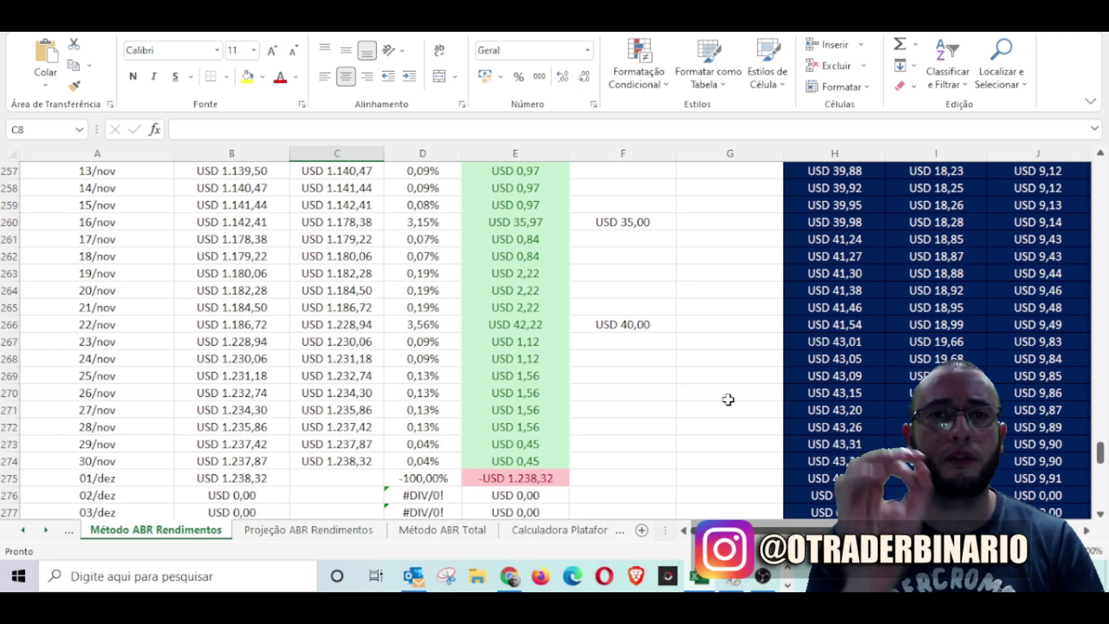
scroll(578, 413, "up", 2)
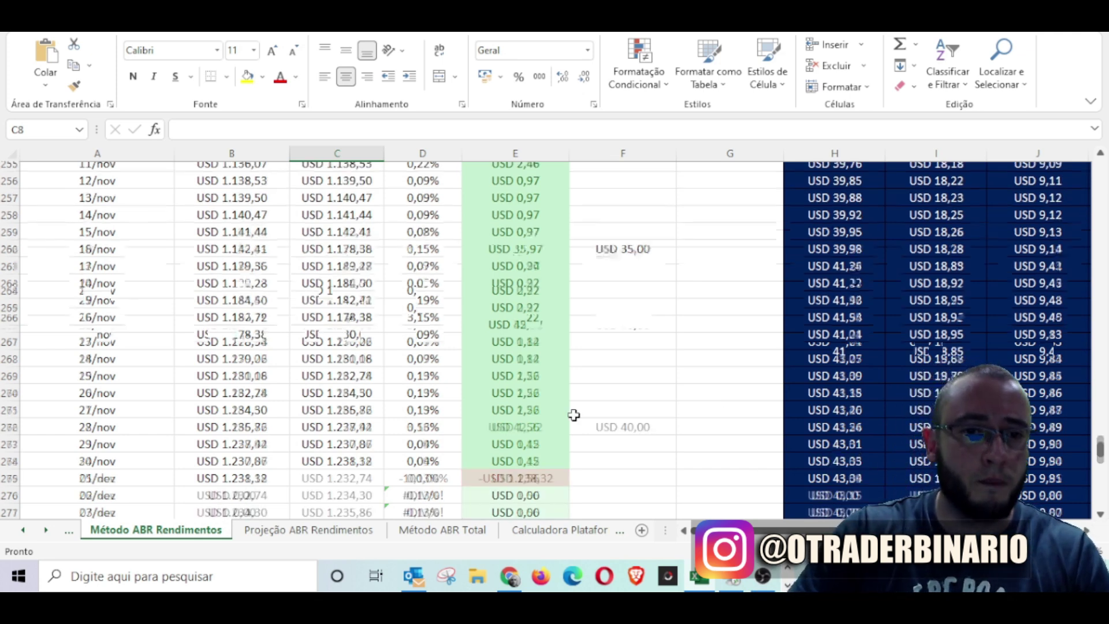
scroll(589, 421, "up", 1)
scroll(589, 421, "up", 1)
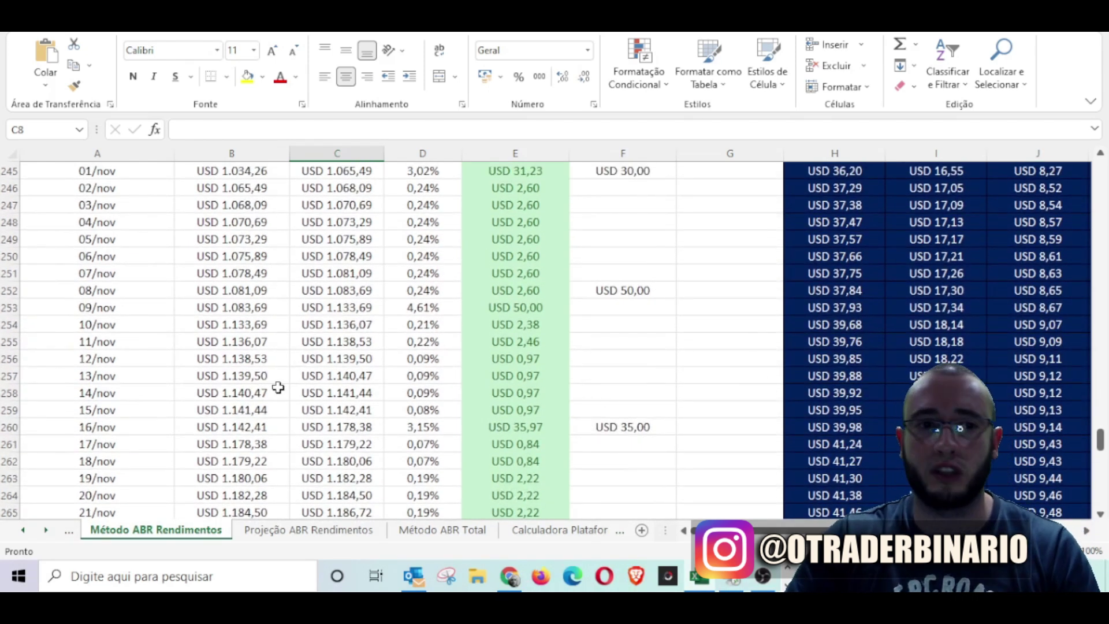
scroll(248, 367, "up", 2)
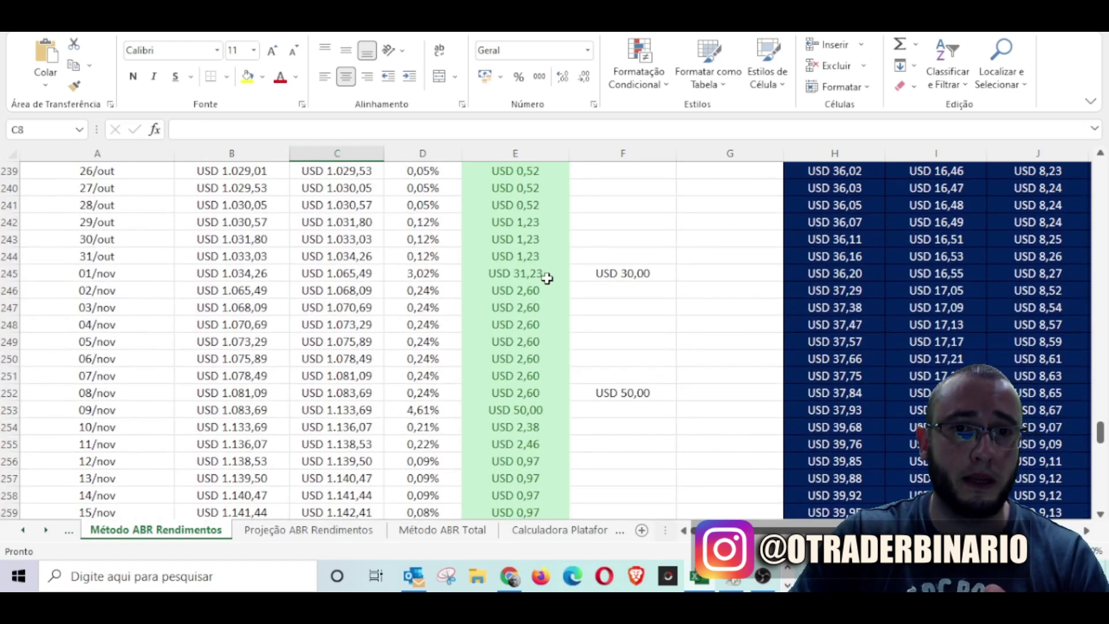
left_click_drag(534, 274, 540, 250)
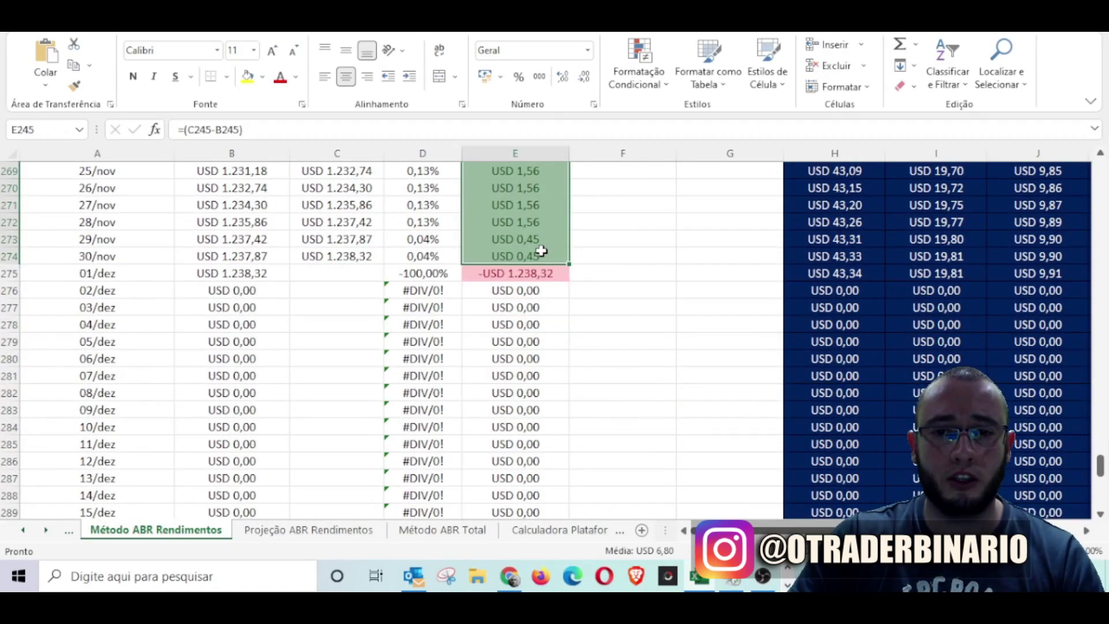
Switch to the Calculator and subtract the 40 recorded in column F for 22/nov from 204,06
scroll(683, 405, "up", 2)
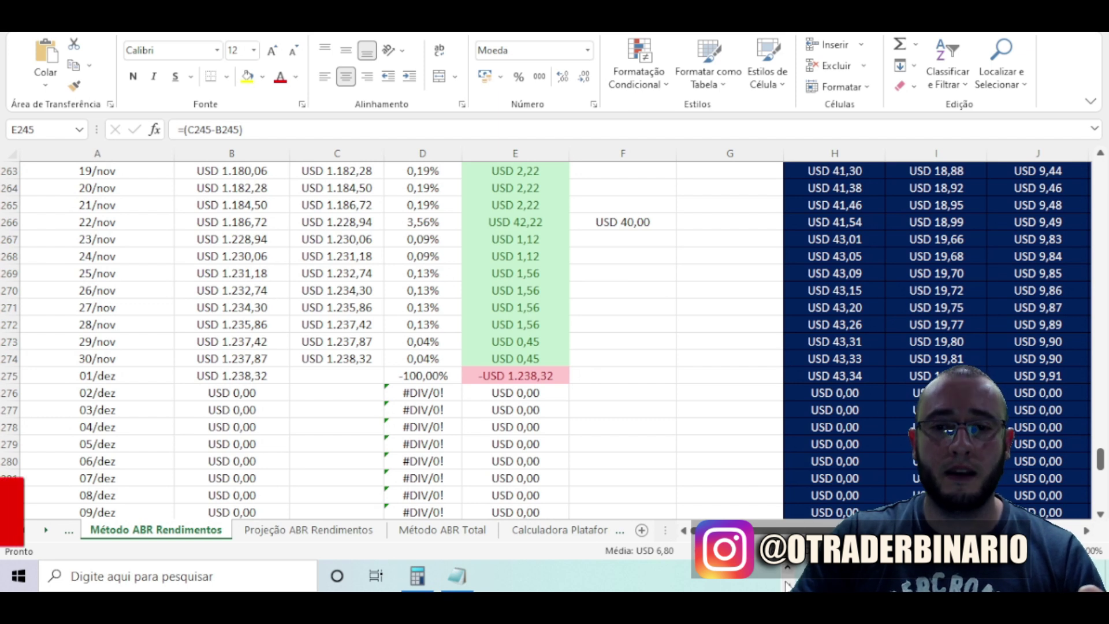
left_click(417, 577)
type("204,06")
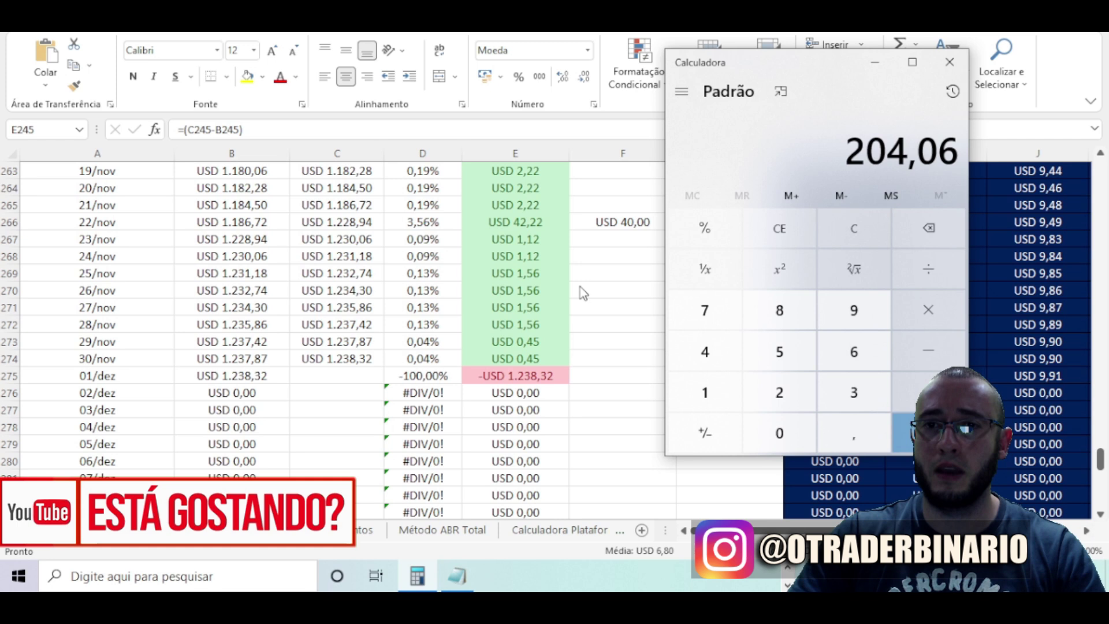
left_click_drag(759, 67, 211, 105)
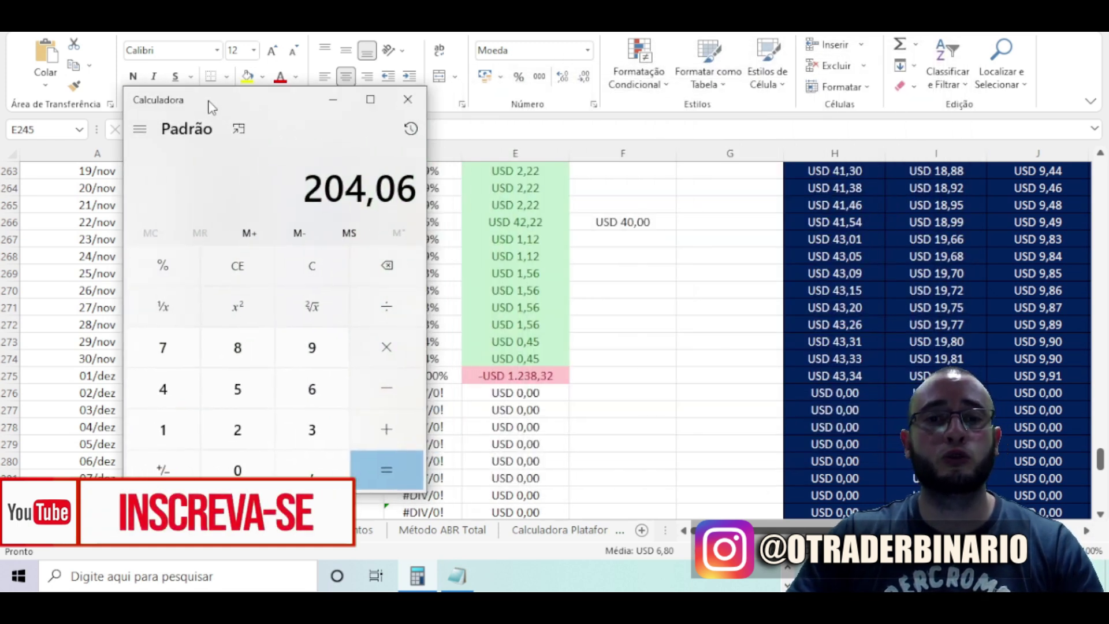
key("minus")
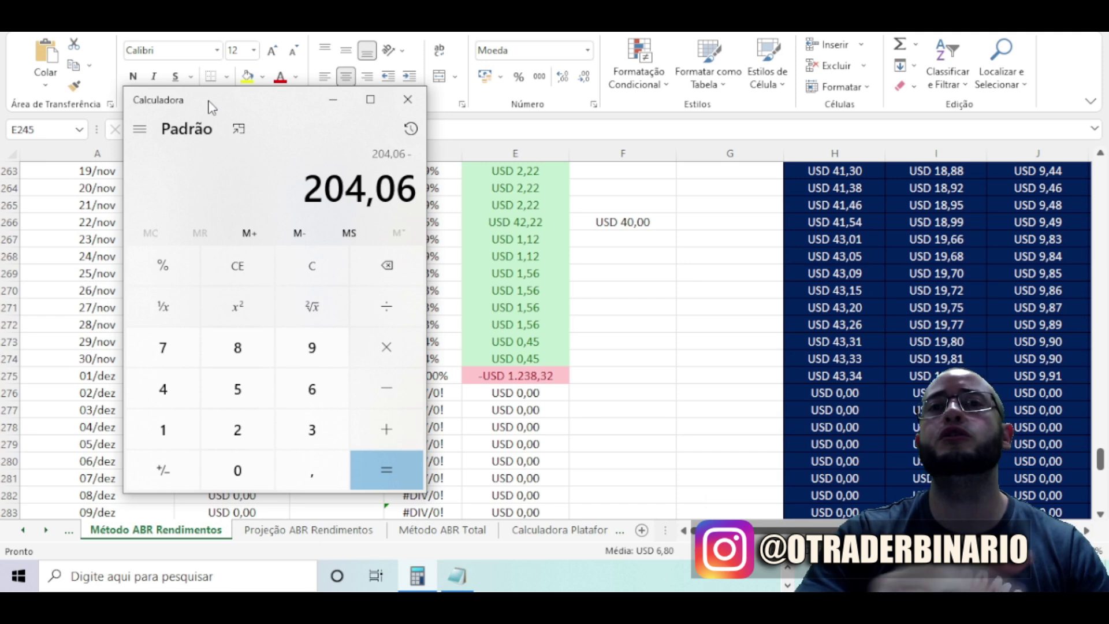
type("40")
key("Return")
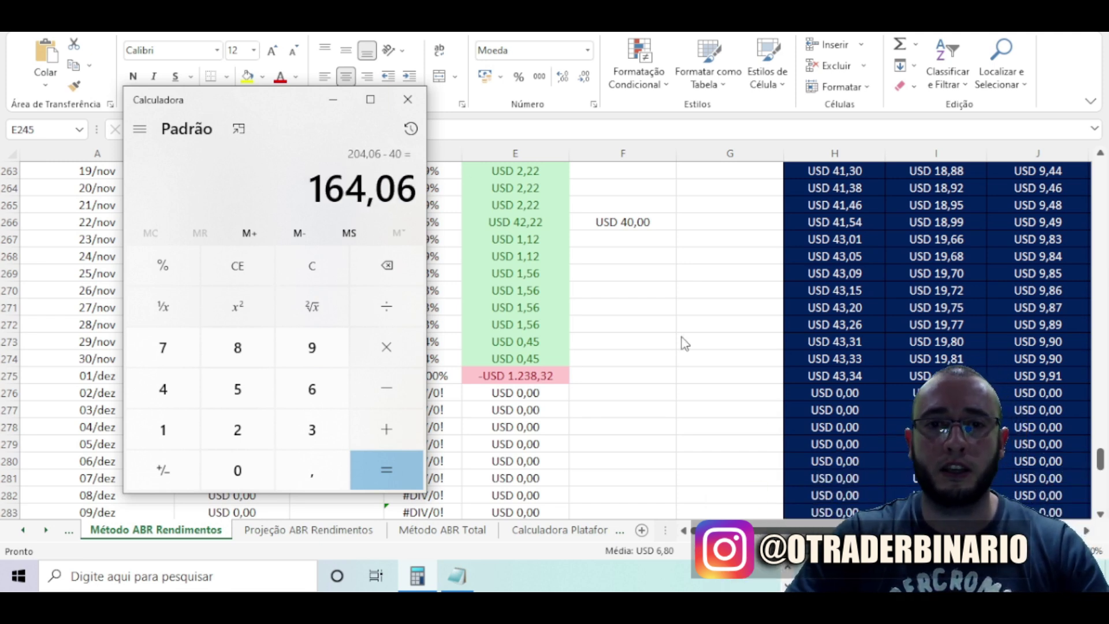
Check the earlier November amounts in column F and subtract the 35 for 16/nov from the Calculator's result
key("alt+Tab")
scroll(673, 329, "up", 4)
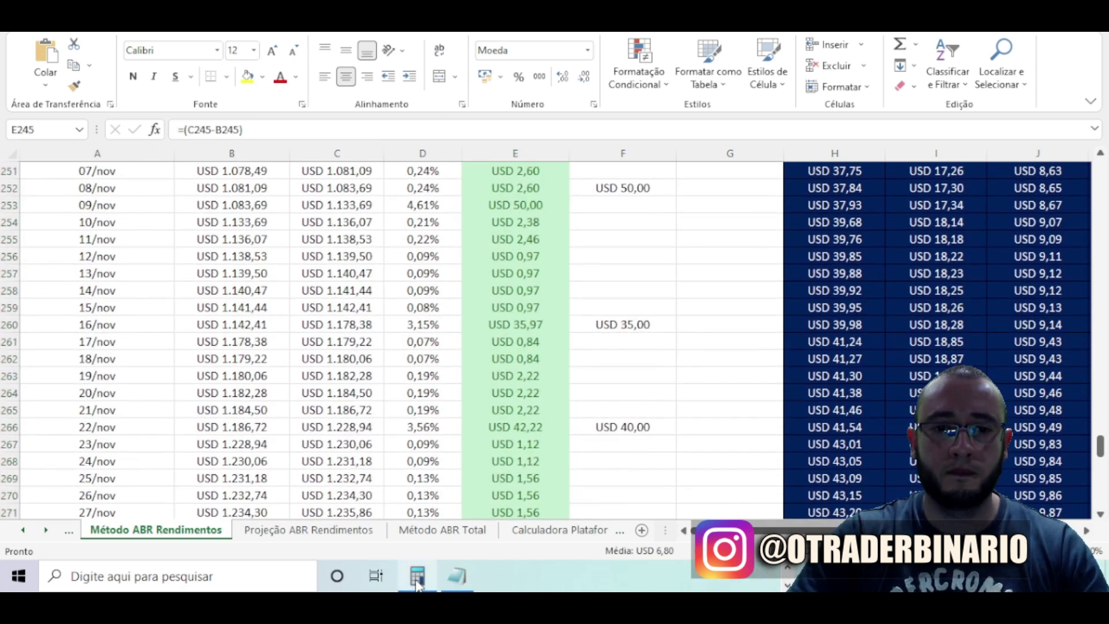
left_click(414, 577)
key("minus")
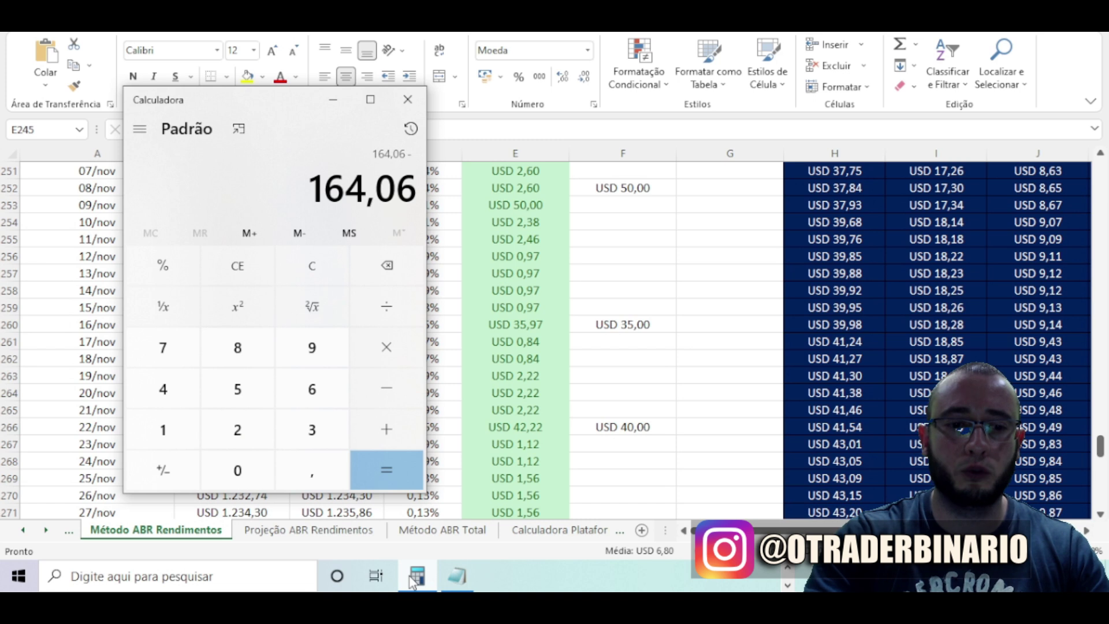
type("35")
key("Return")
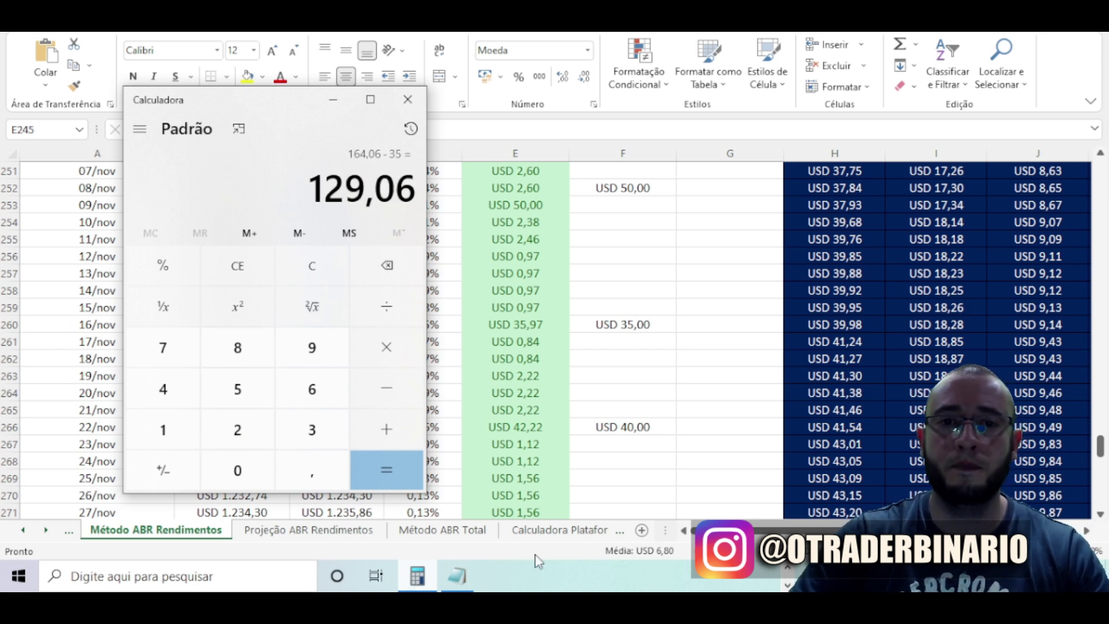
Check the 08/nov amount in column F and subtract its 50 from the Calculator's result
left_click(635, 209)
left_click(634, 188)
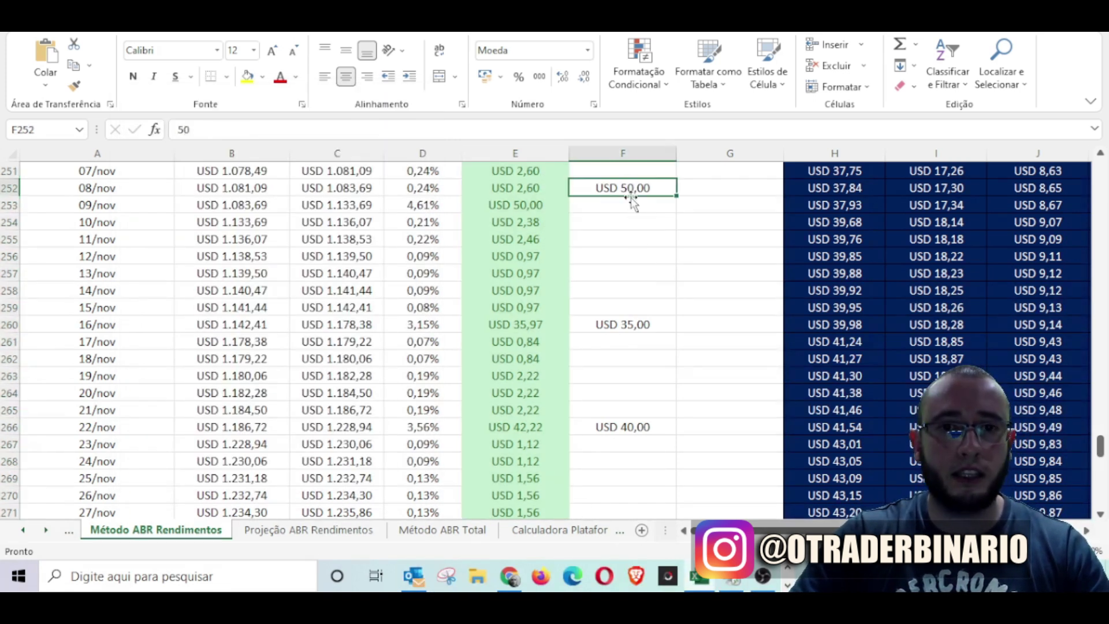
left_click(570, 560)
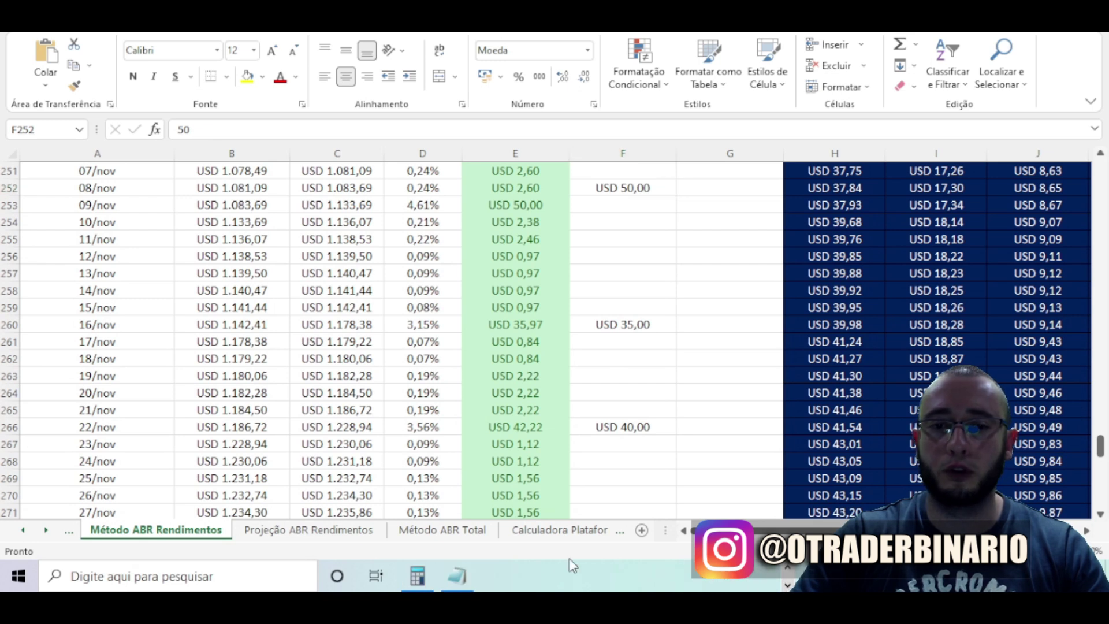
left_click(417, 576)
key("minus")
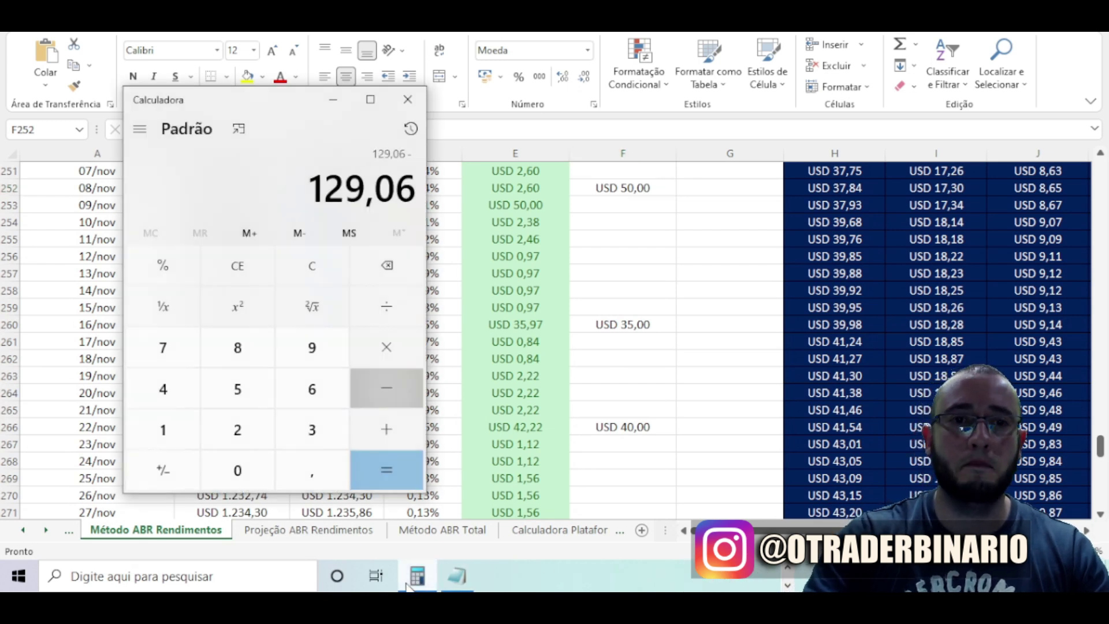
type("50")
key("Return")
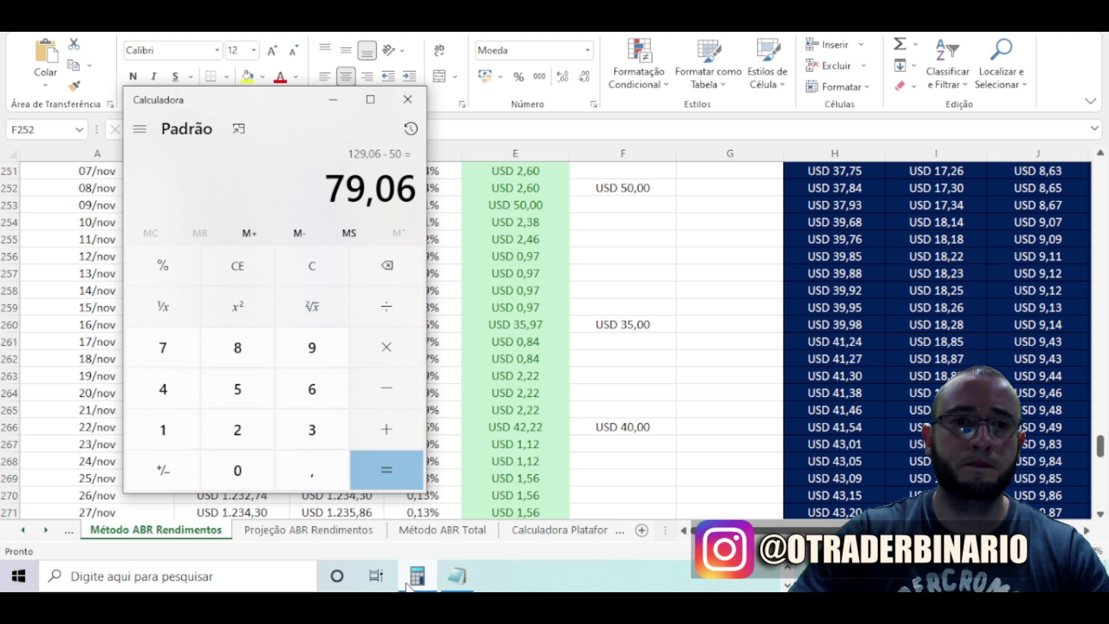
Find the 01/nov amount in column F and subtract its 30 from the Calculator's result
key("alt+Tab")
scroll(708, 264, "up", 3)
scroll(635, 254, "down", 1)
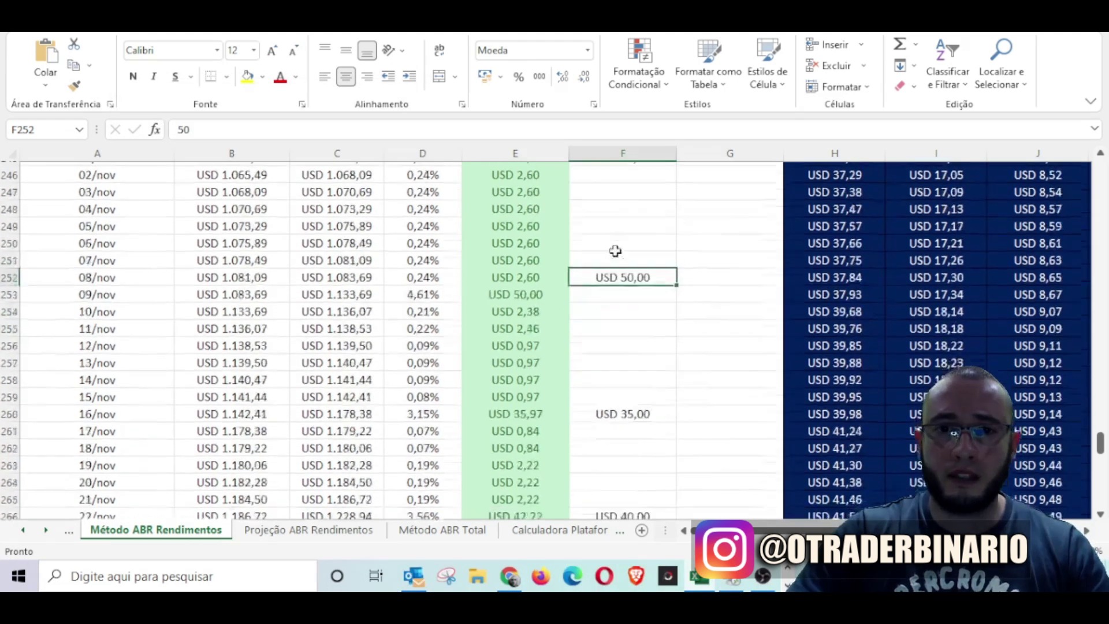
scroll(681, 263, "up", 2)
left_click(627, 220)
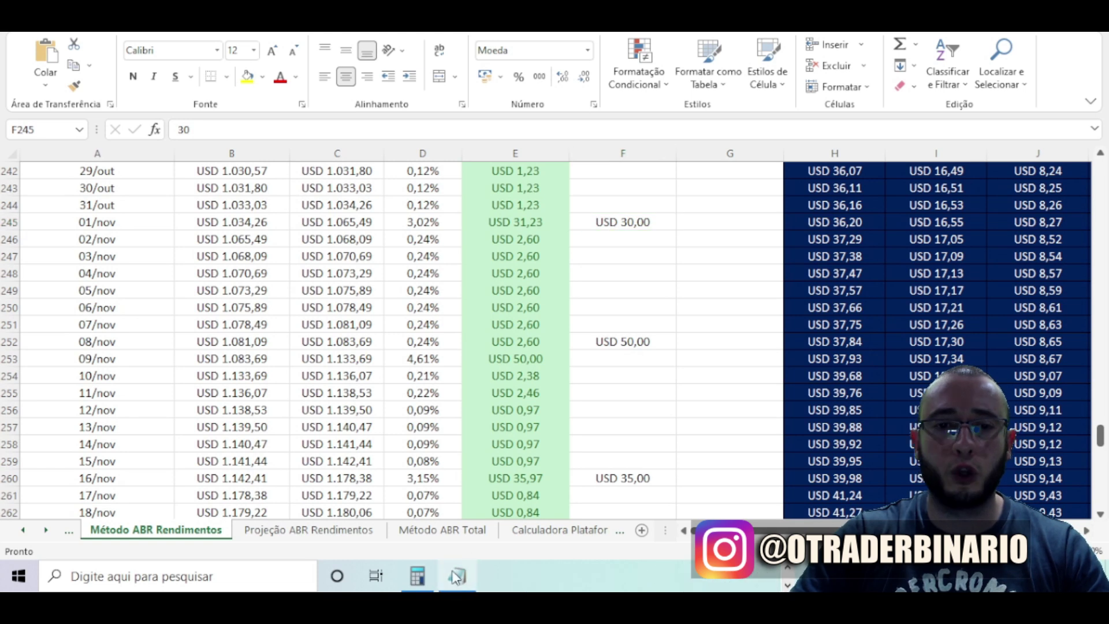
left_click(413, 579)
key("minus")
type("30")
key("Return")
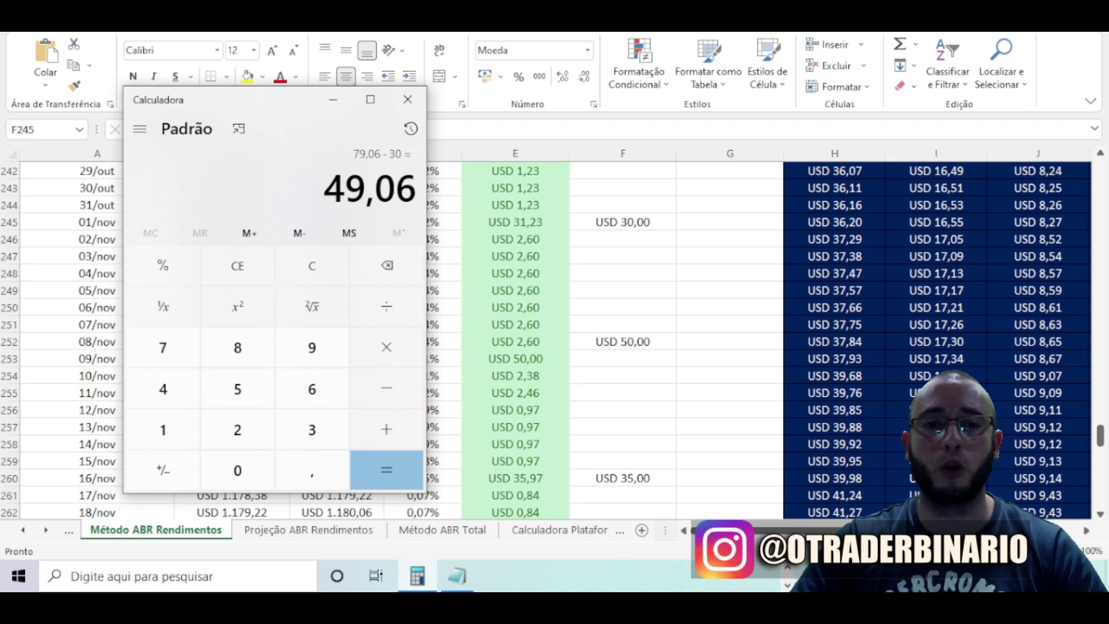
Complete the Notepad sum as 53,96 + 49,06, and minimize Notepad and the Calculator to return to the workbook
left_click(456, 576)
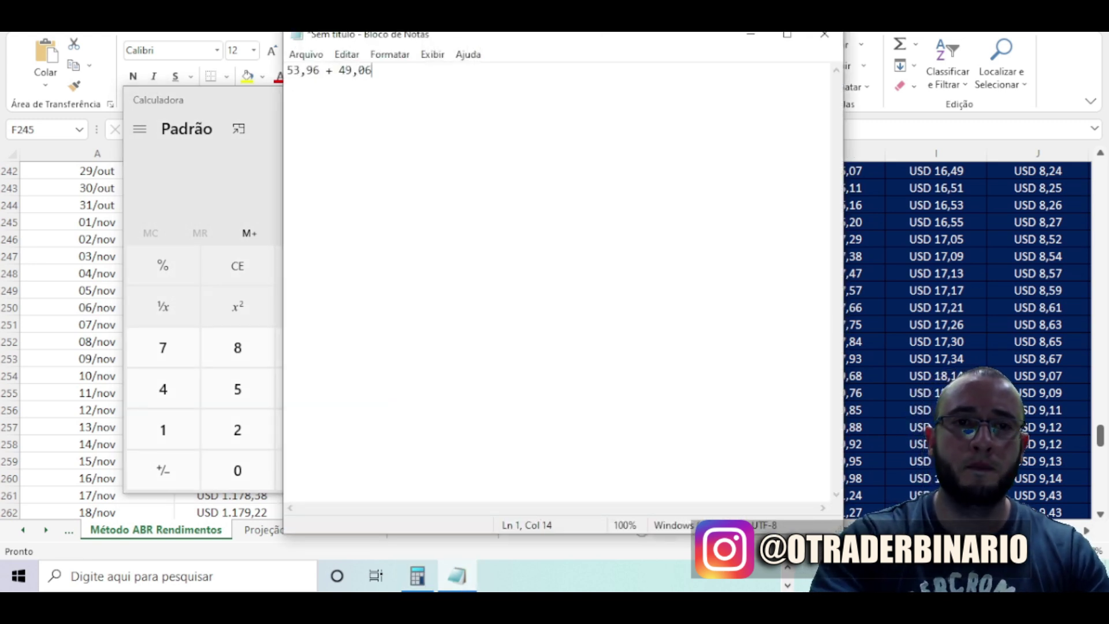
left_click(750, 39)
left_click(317, 106)
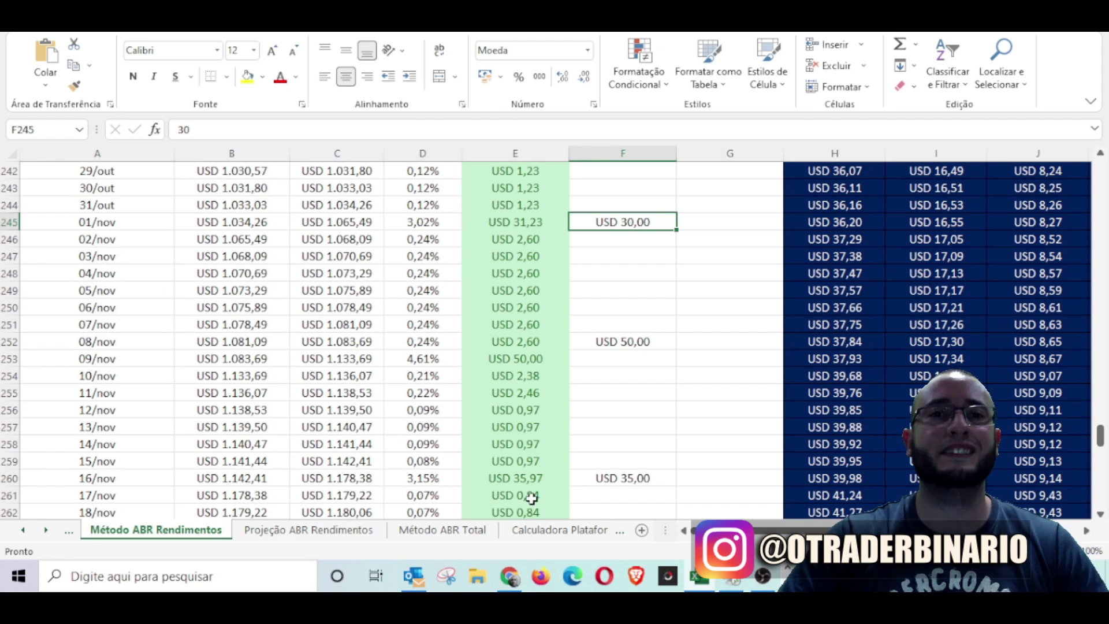
Switch to the remote desktop connection's Chrome window and view the R_25 trade log for timeframe M1
mouse_move(733, 578)
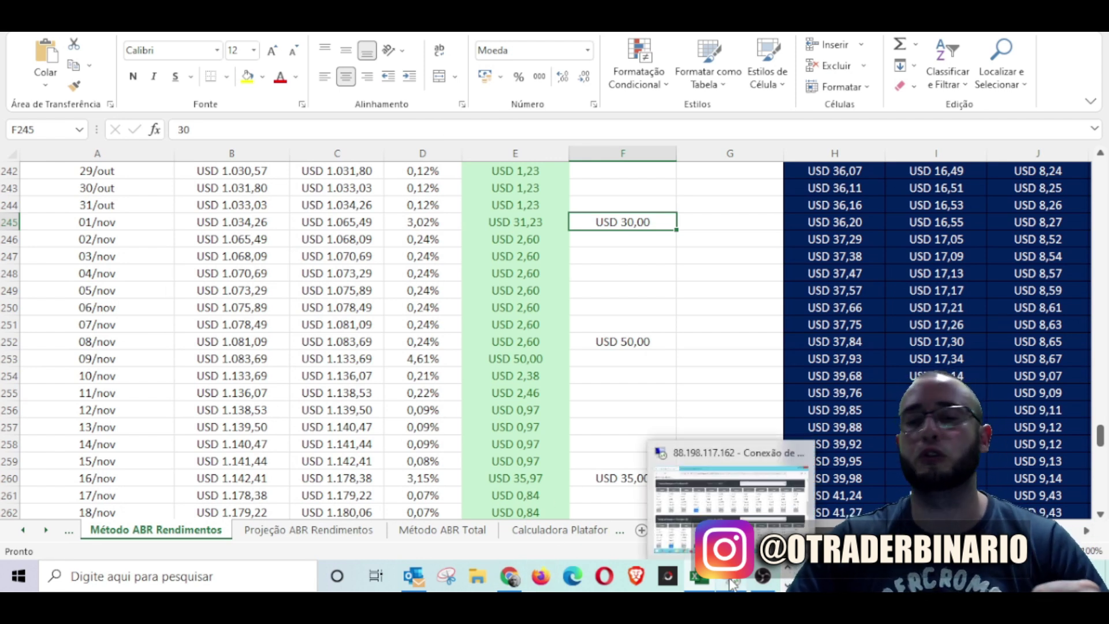
left_click(731, 497)
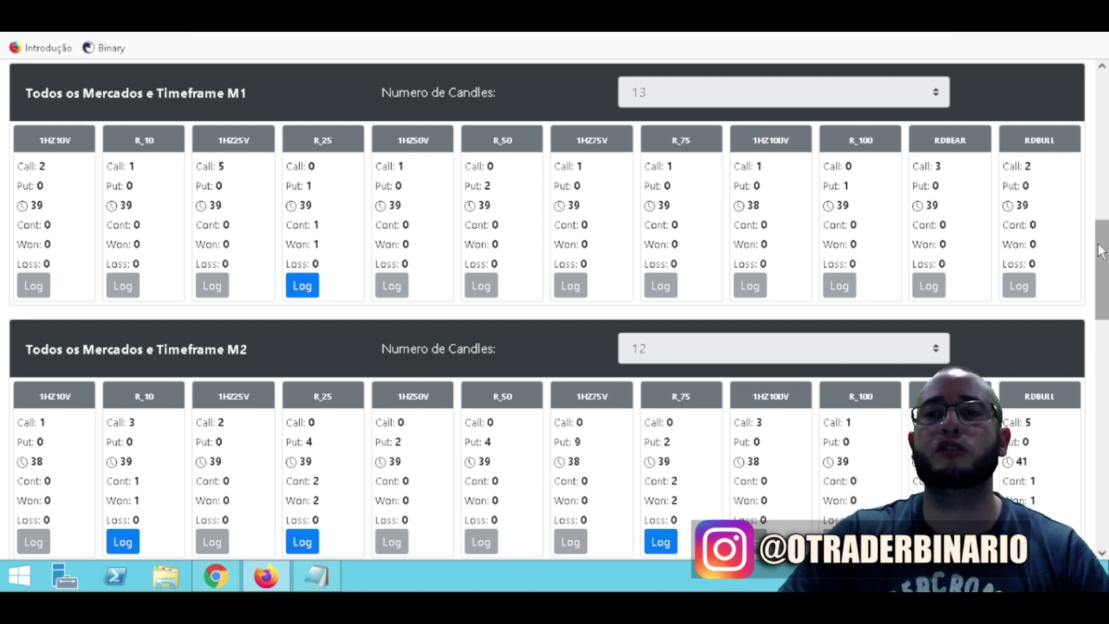
left_click(214, 577)
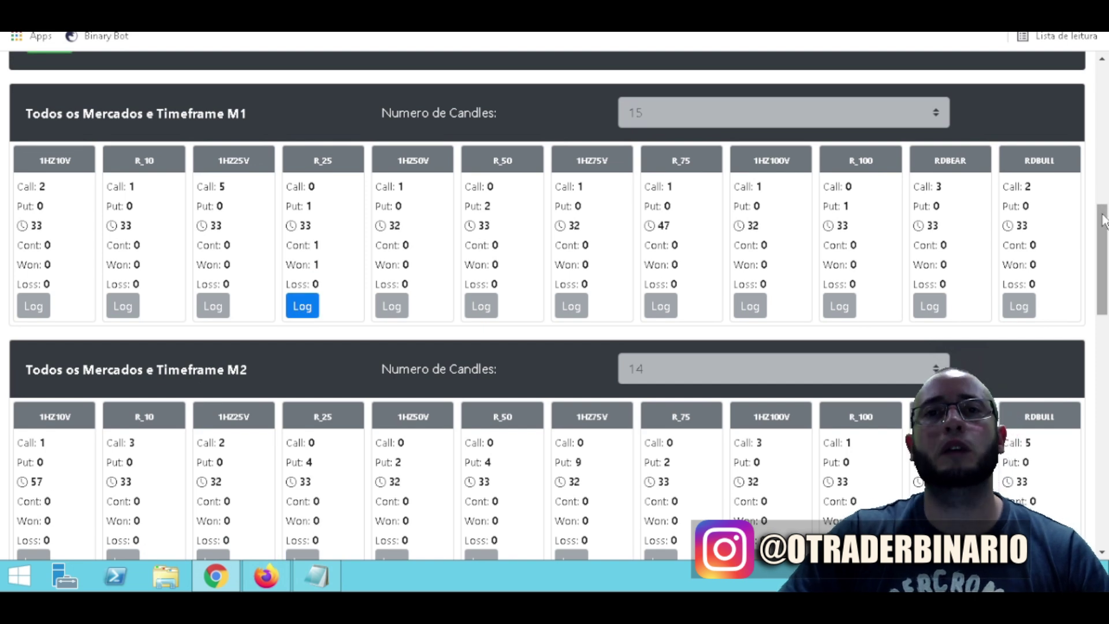
left_click(300, 305)
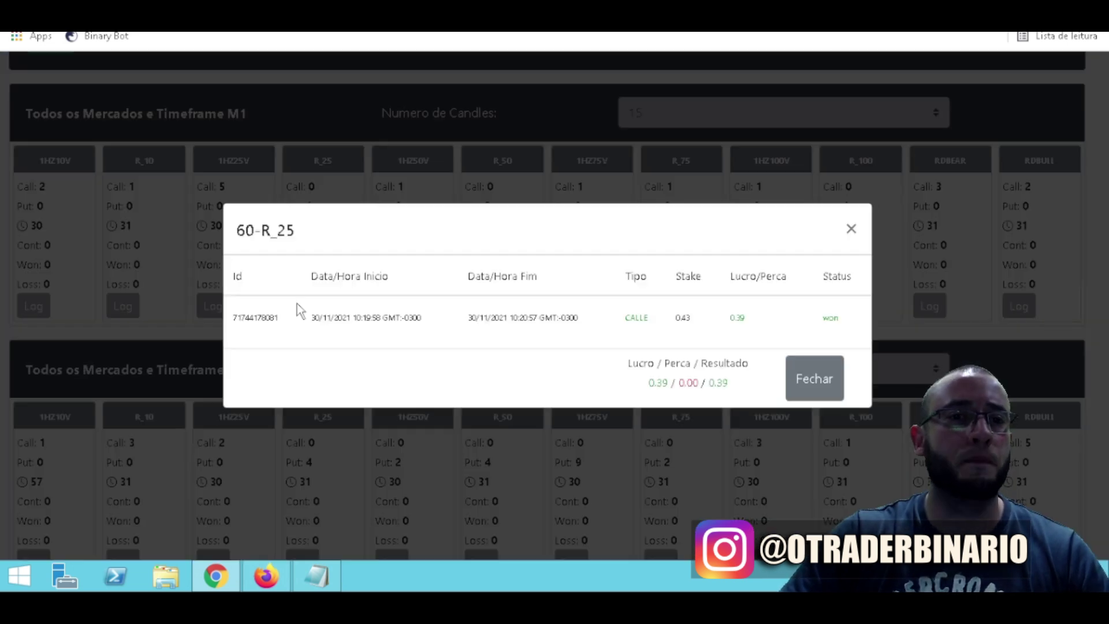
left_click(841, 384)
Go to the M5 timeframe section and view its R_25 trade log
left_click_drag(1102, 217, 1104, 402)
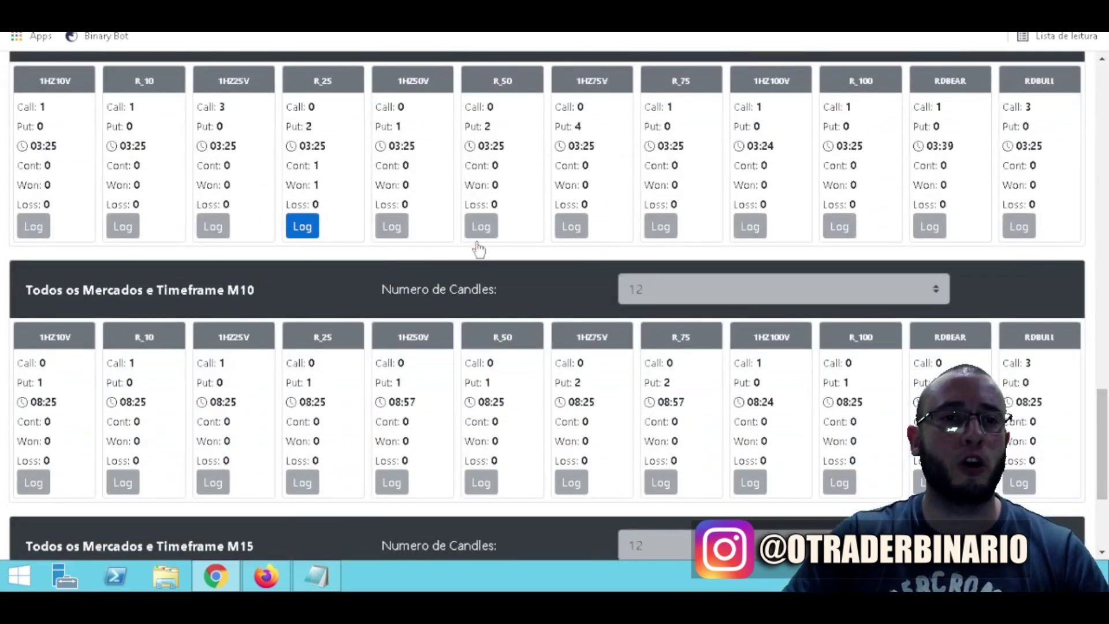
scroll(295, 278, "up", 1)
left_click(303, 307)
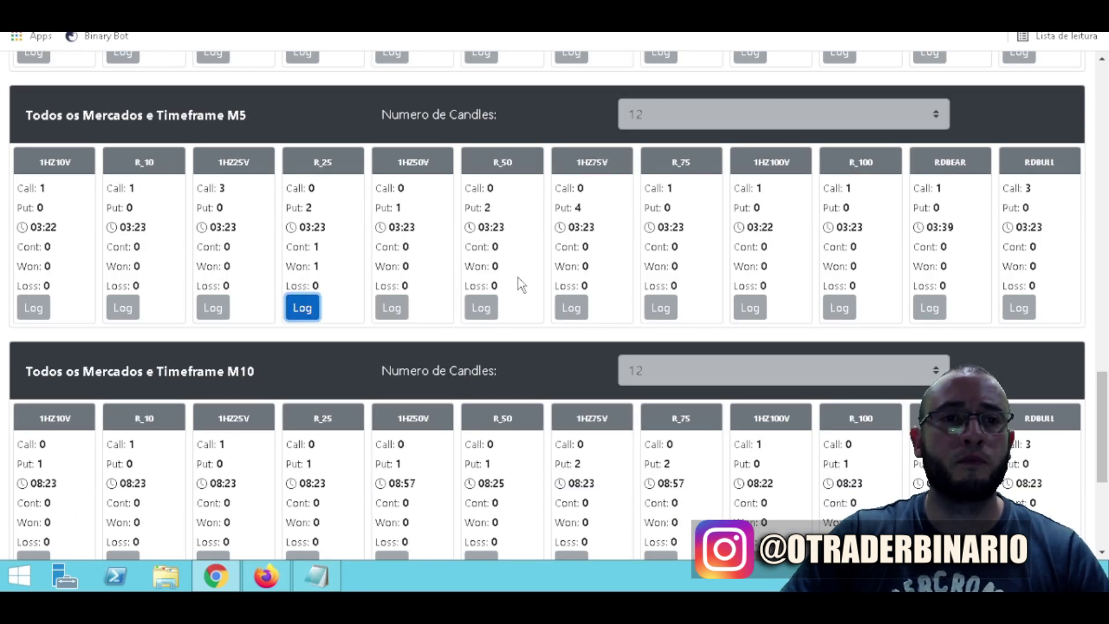
left_click(835, 392)
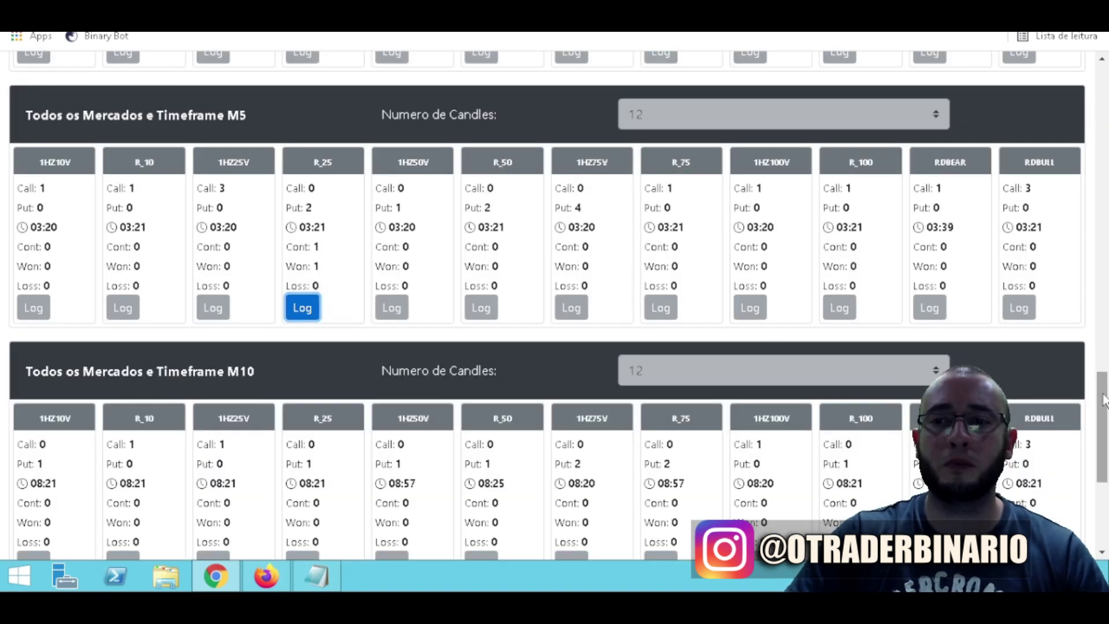
Look over the M10 and M15 sections, and view the R_25 trade log for timeframe M2
scroll(1104, 425, "down", 4)
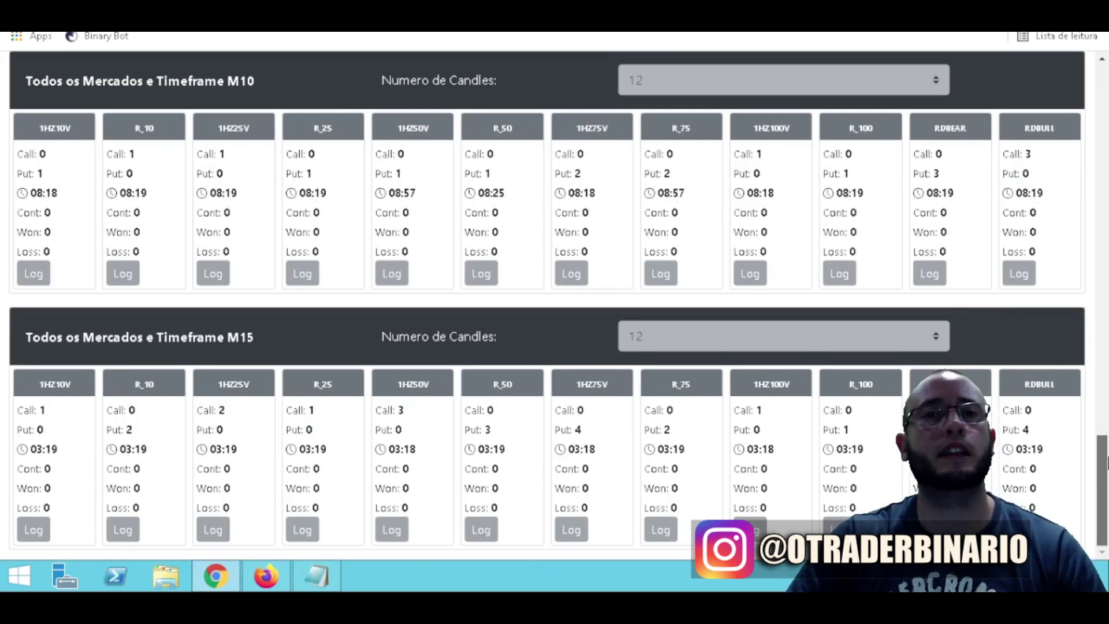
scroll(1104, 404, "up", 2)
scroll(1104, 405, "up", 3)
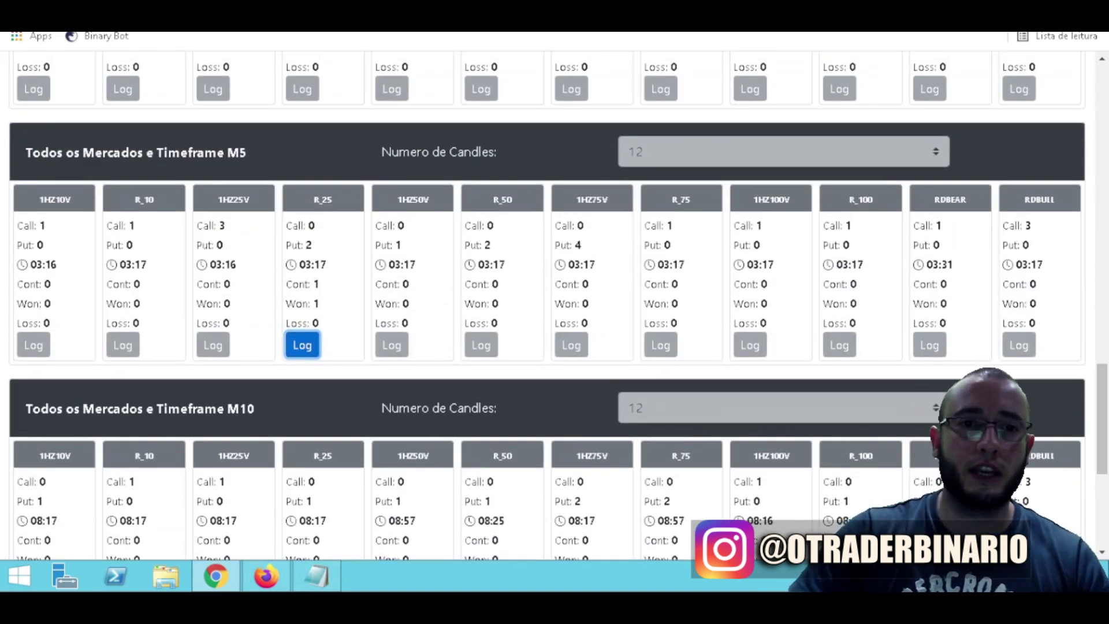
scroll(507, 271, "up", 10)
scroll(376, 278, "down", 4)
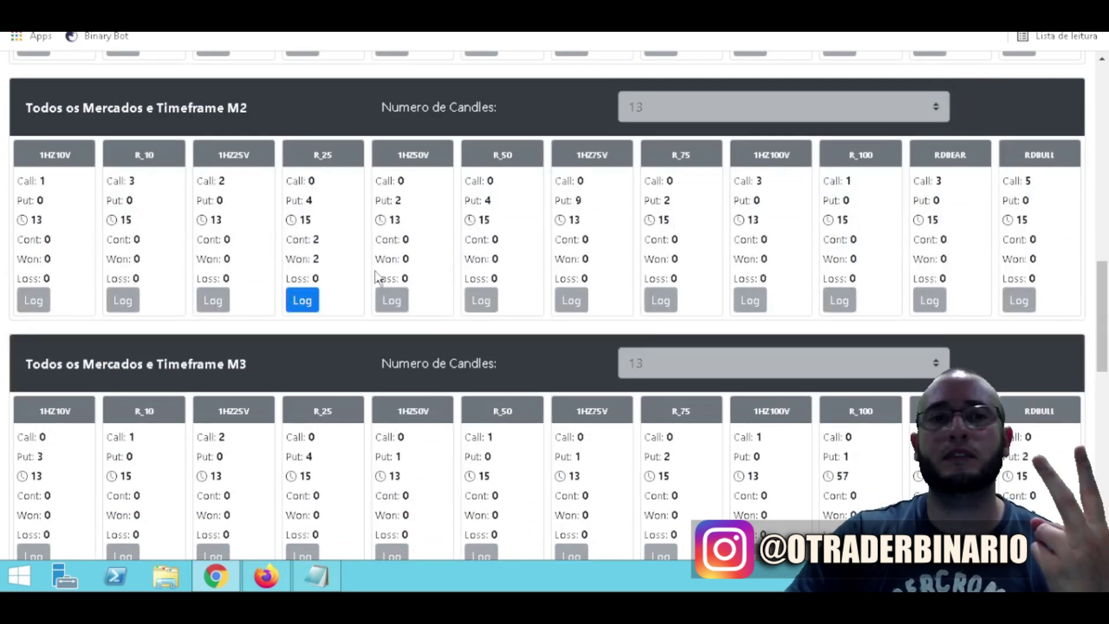
left_click(302, 301)
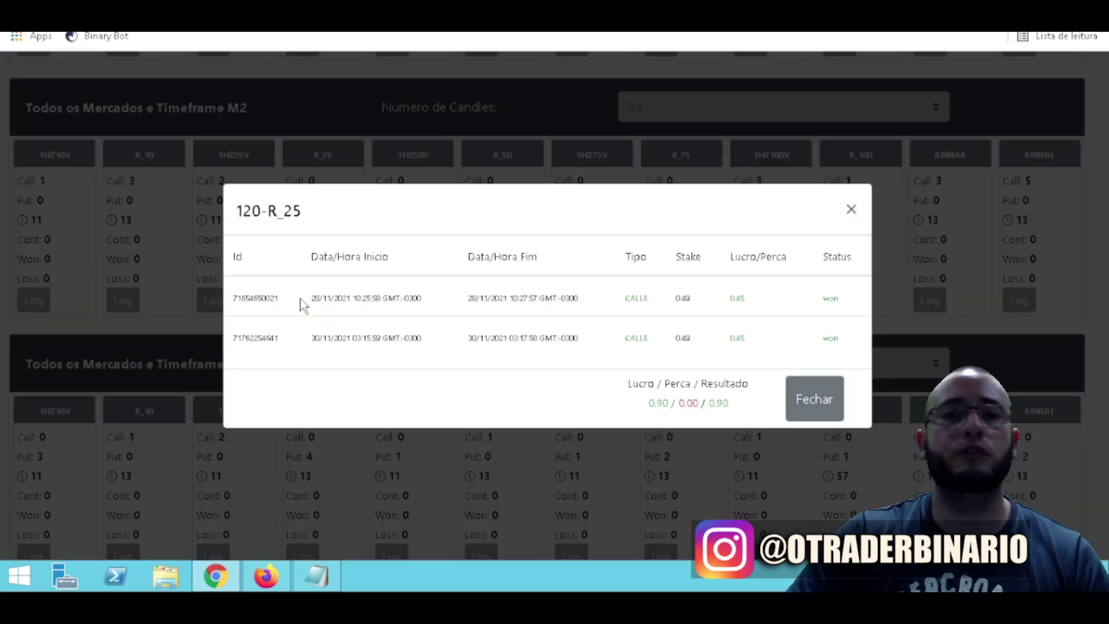
left_click(827, 414)
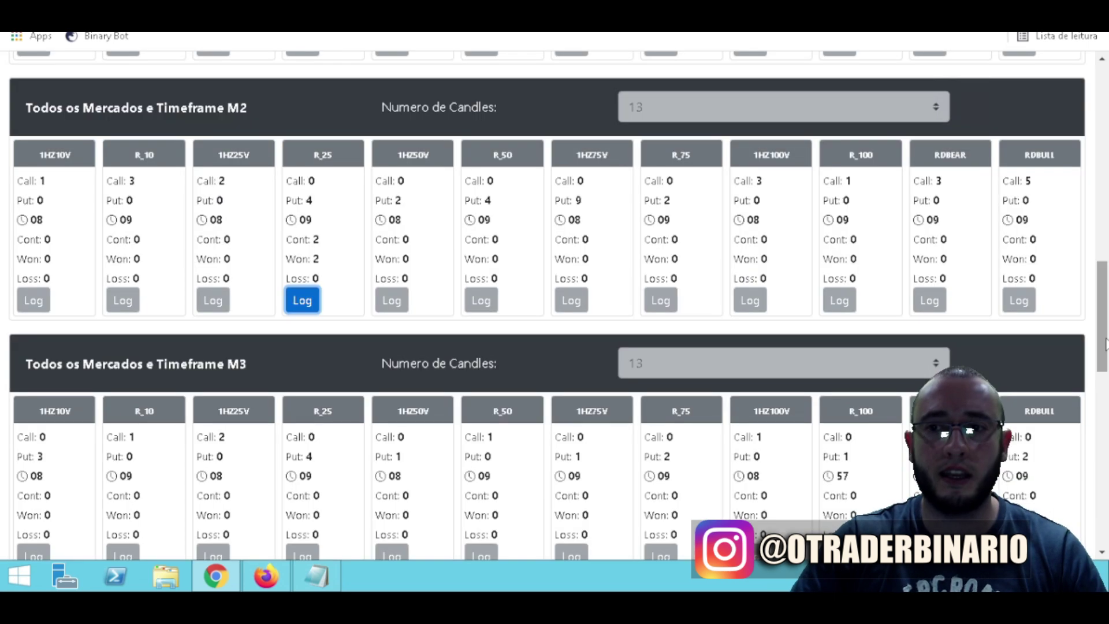
Review Chrome's M10 and M15 sections, and switch to the remote Firefox window to look over its timeframe sections
left_click(1104, 508)
left_click(1105, 509)
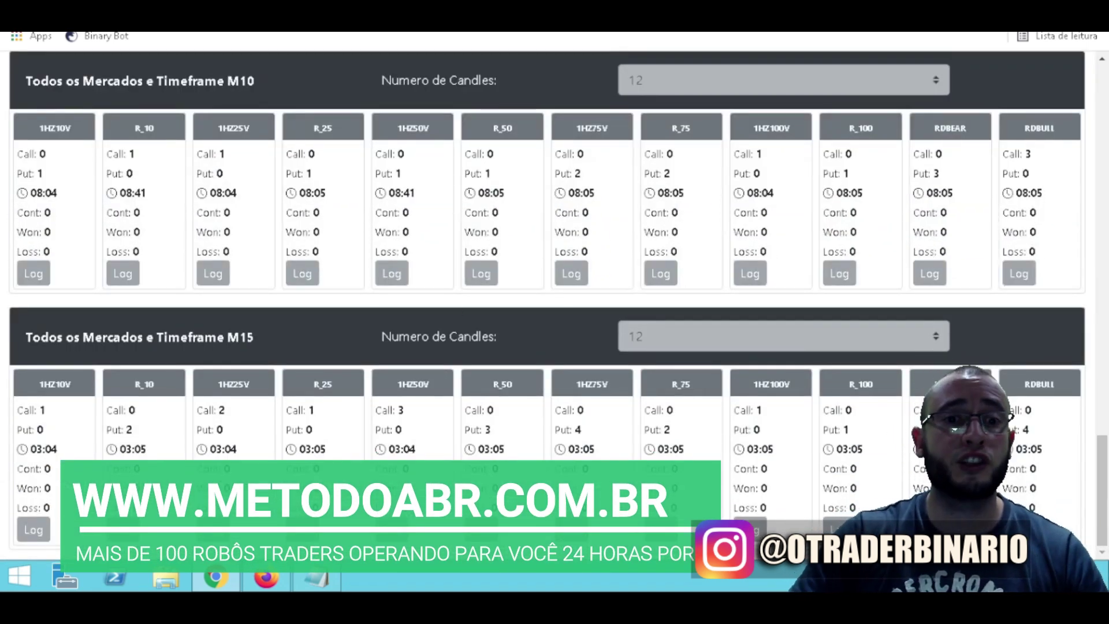
mouse_move(276, 579)
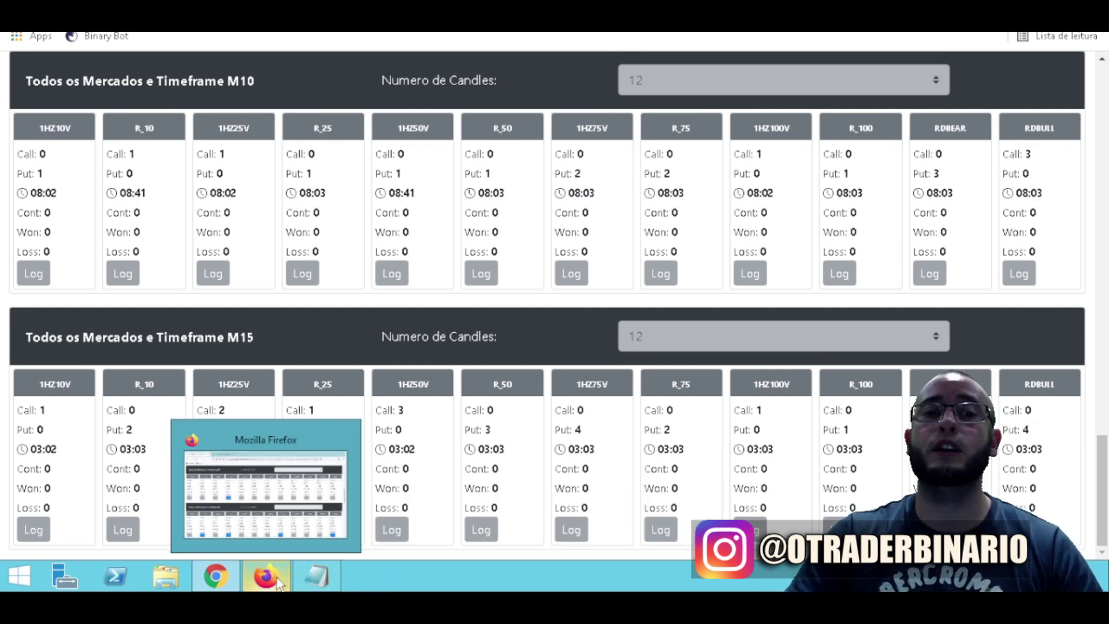
left_click(265, 460)
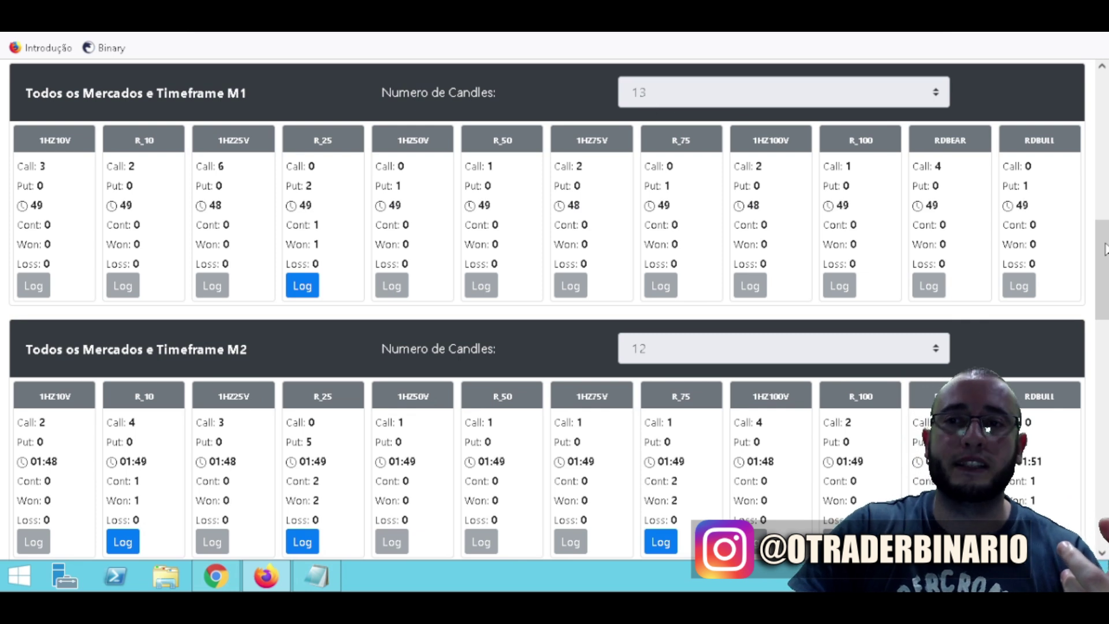
left_click_drag(1104, 251, 1103, 356)
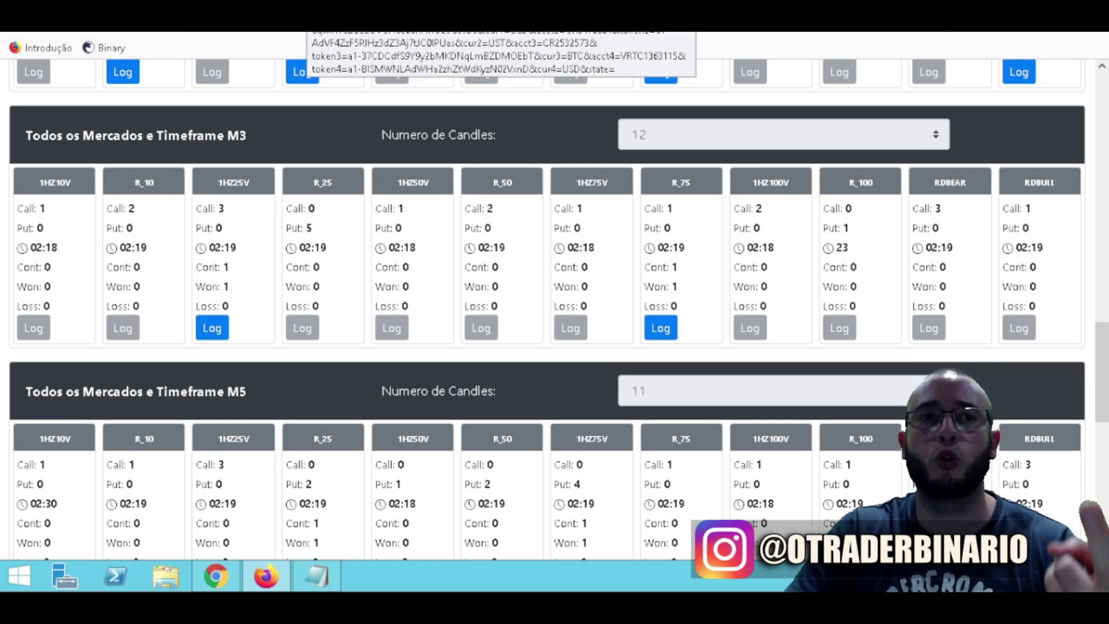
scroll(878, 272, "up", 7)
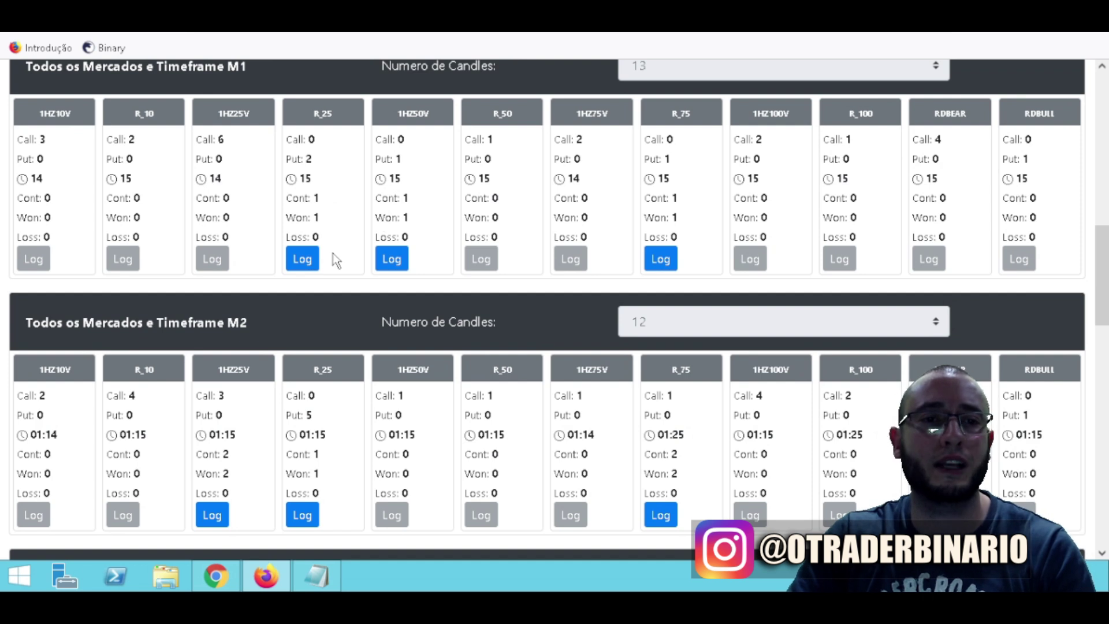
View the R_25 trade logs for timeframes M1 and M2 in Firefox
left_click(311, 264)
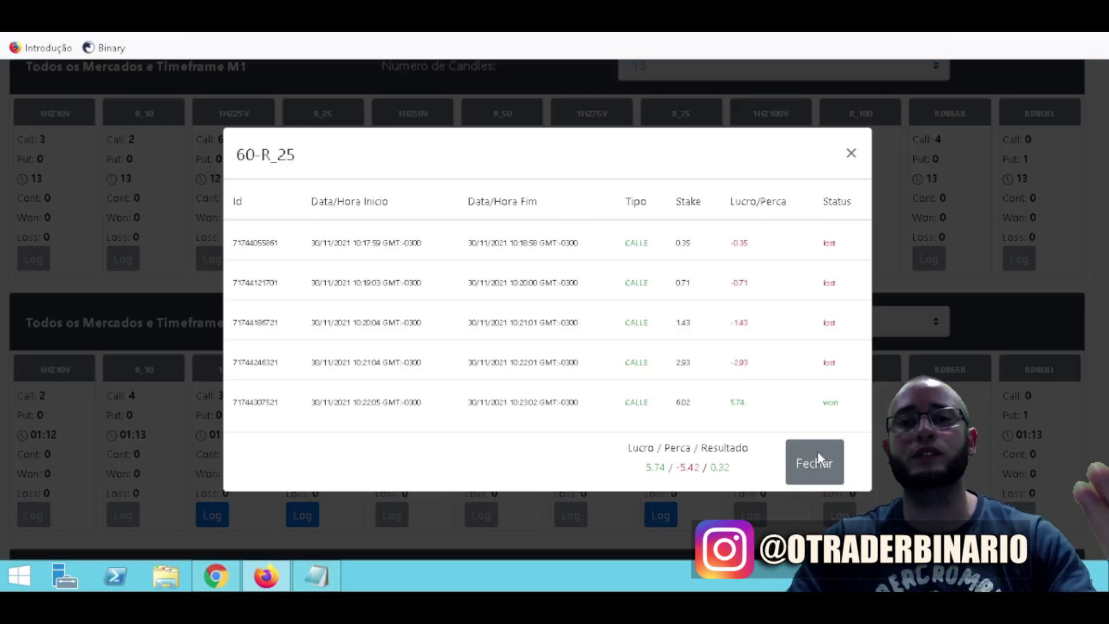
left_click(839, 466)
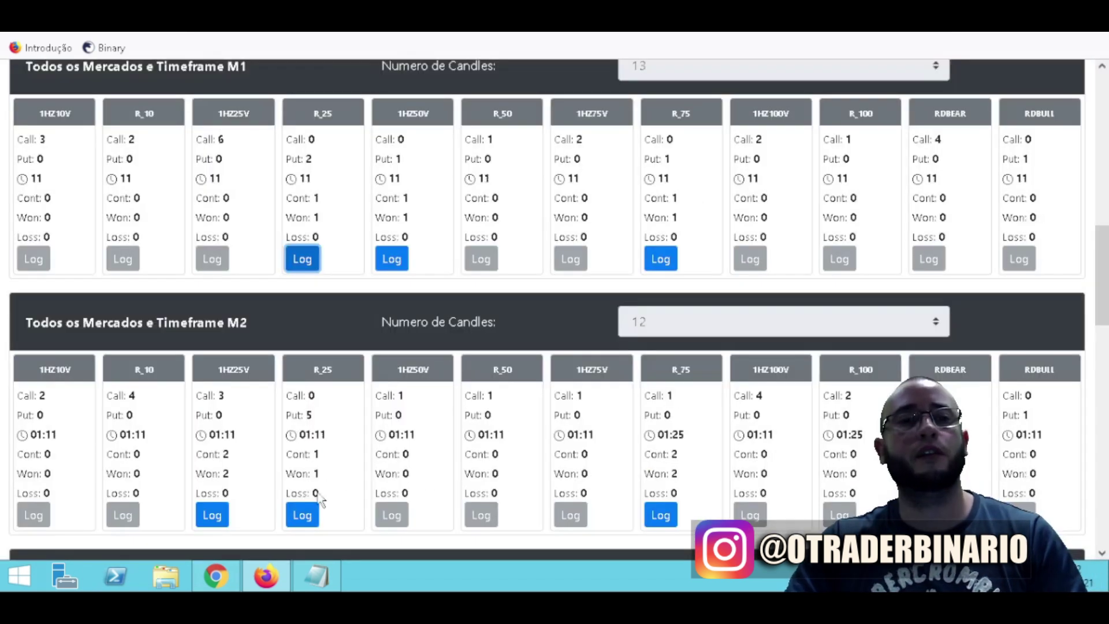
left_click(302, 513)
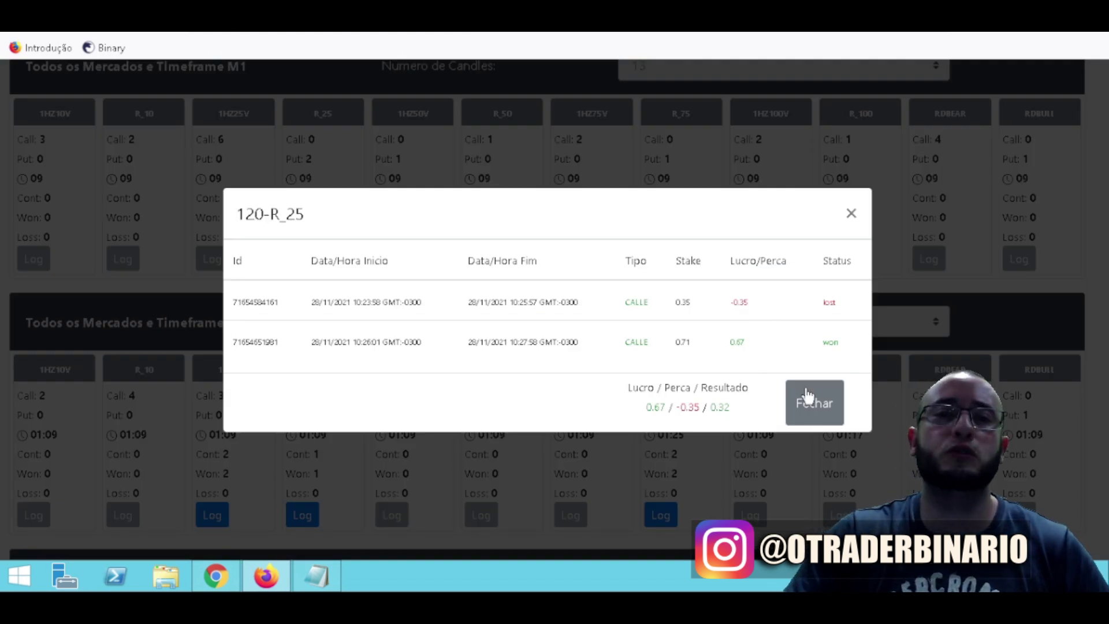
left_click(802, 394)
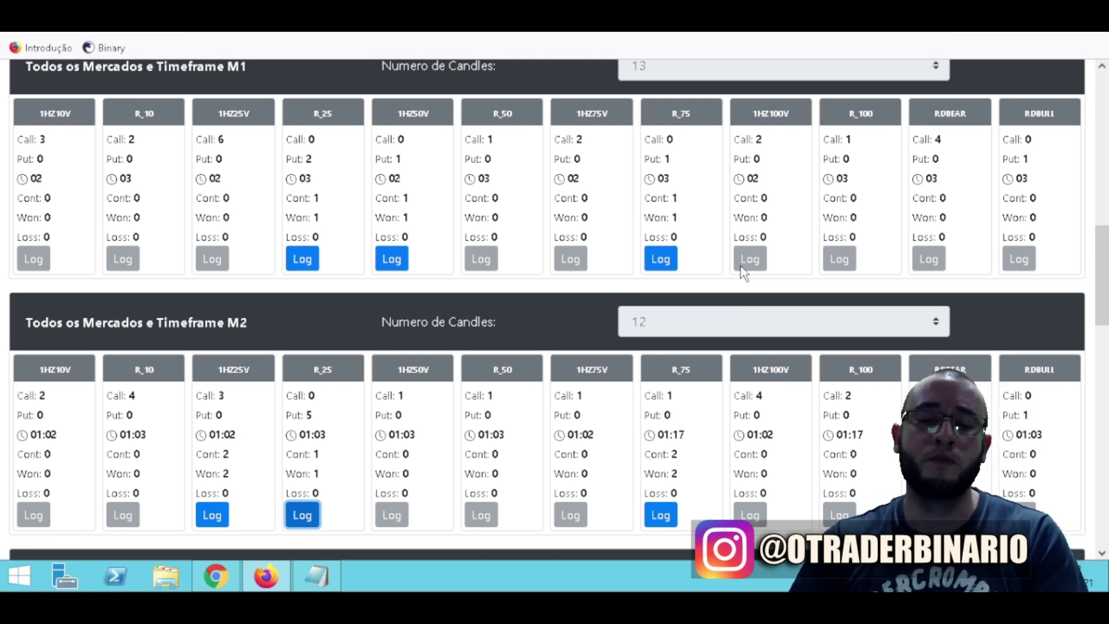
View the R_75 trade logs for timeframes M1 and M2
left_click(660, 259)
left_click(812, 389)
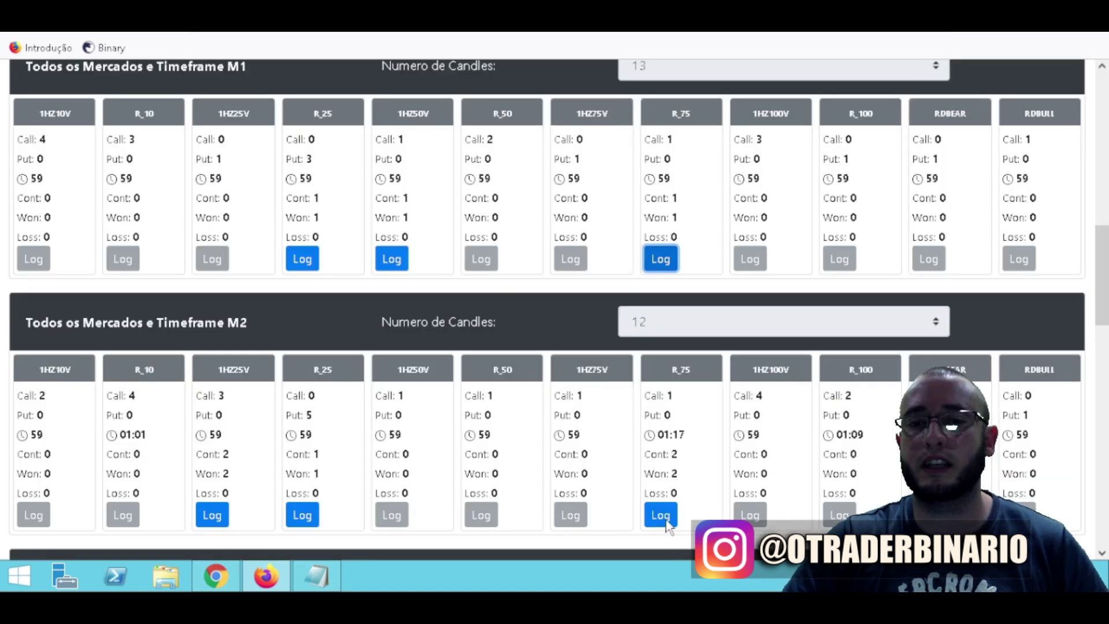
left_click(660, 515)
left_click(824, 428)
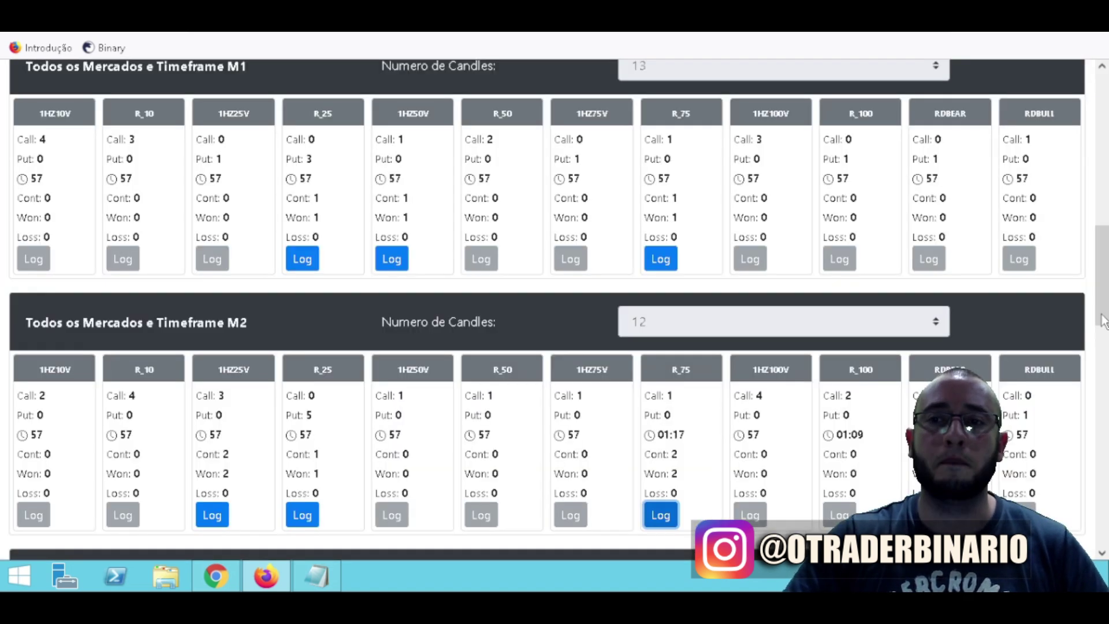
Check the M10 and M15 sections, and switch back to the Excel workbook to open the Método ABR Total sheet
scroll(1104, 345, "down", 15)
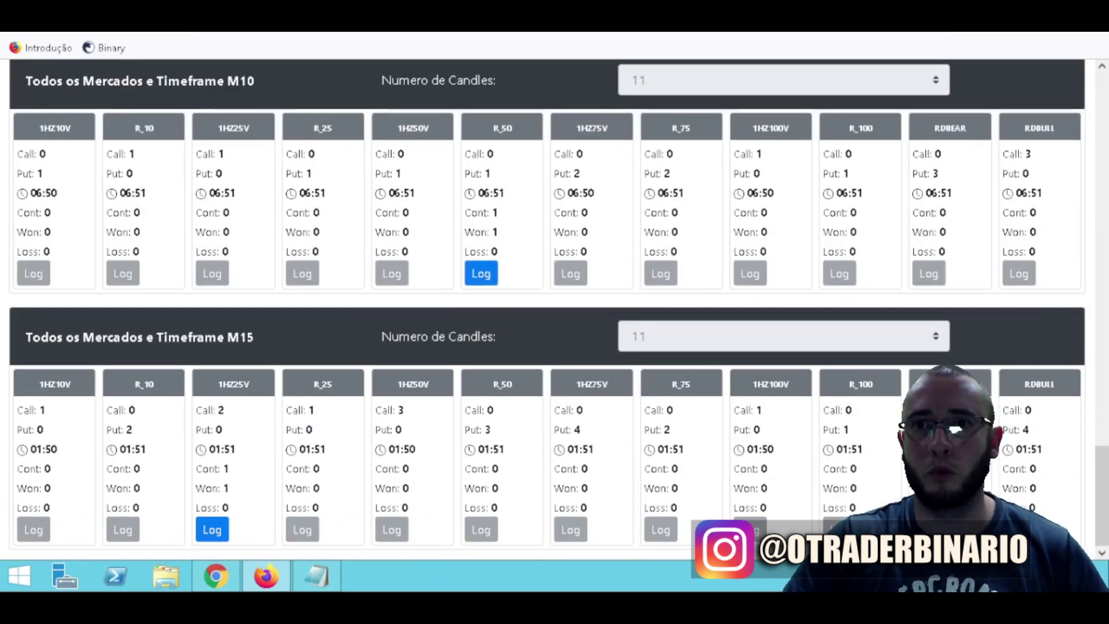
key("alt+Tab")
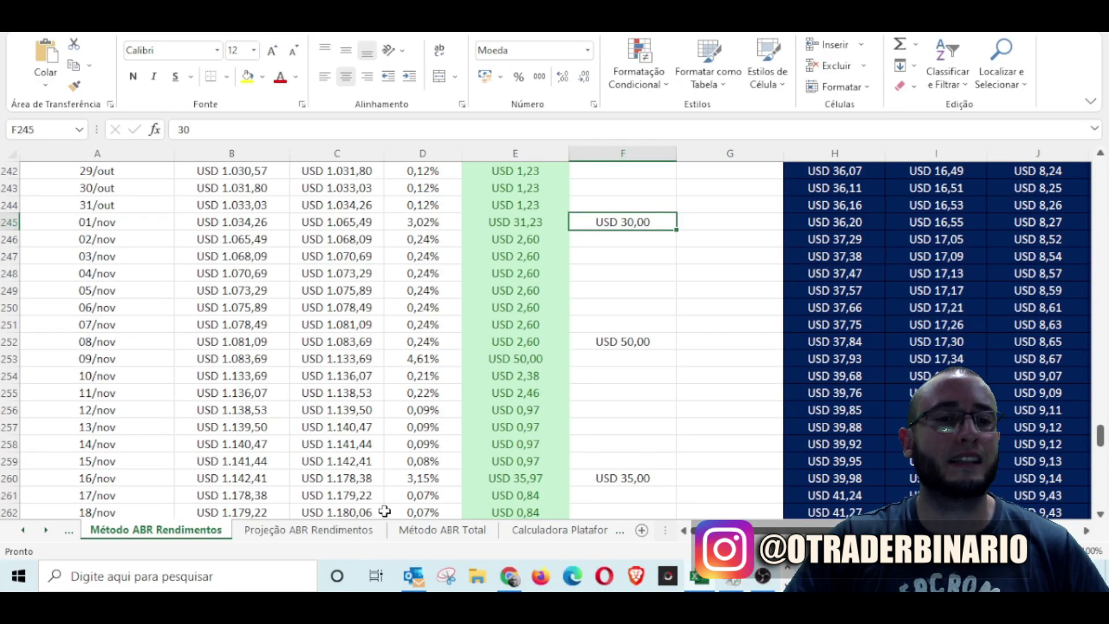
left_click(461, 531)
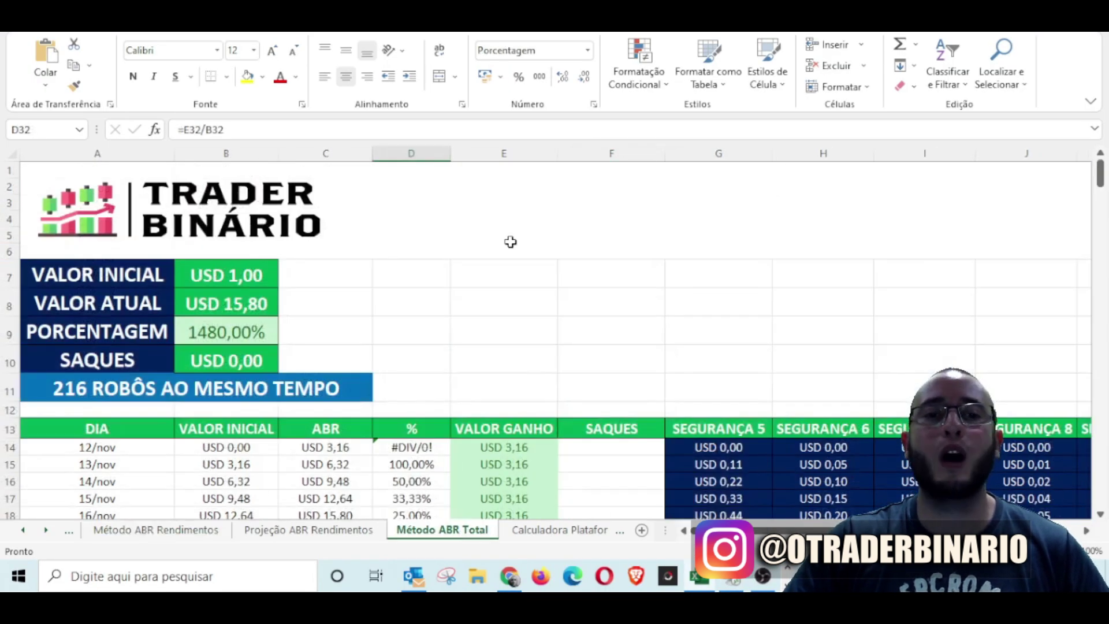
Look over November's gains in the Método ABR Total sheet and select the VALOR GANHO cells from 12/nov to 30/nov
scroll(510, 241, "down", 5)
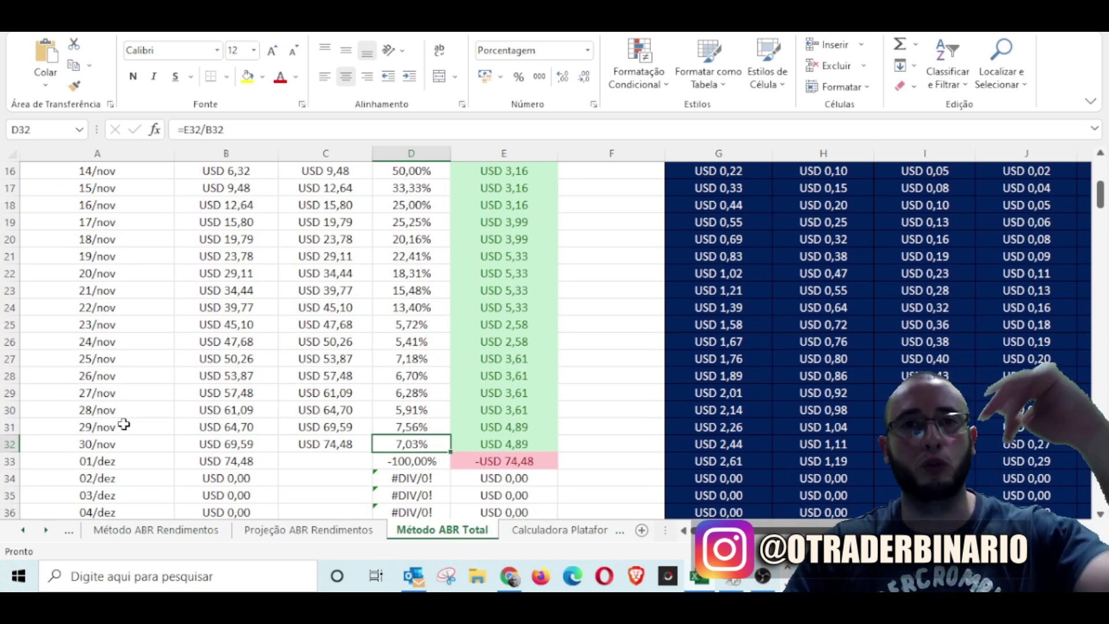
left_click_drag(483, 426, 488, 444)
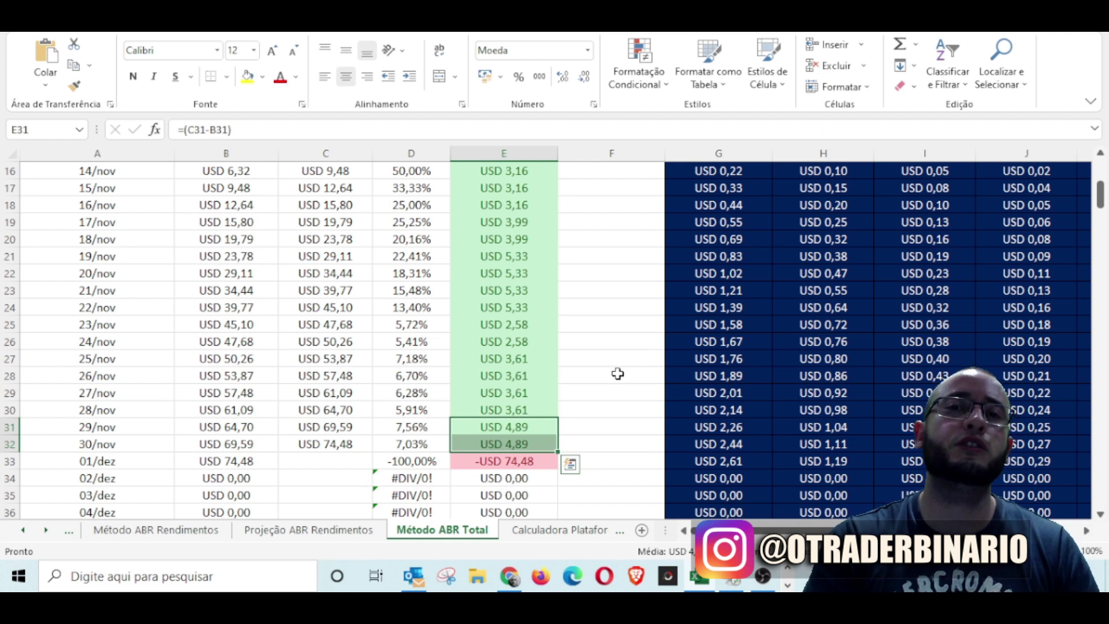
scroll(617, 371, "up", 3)
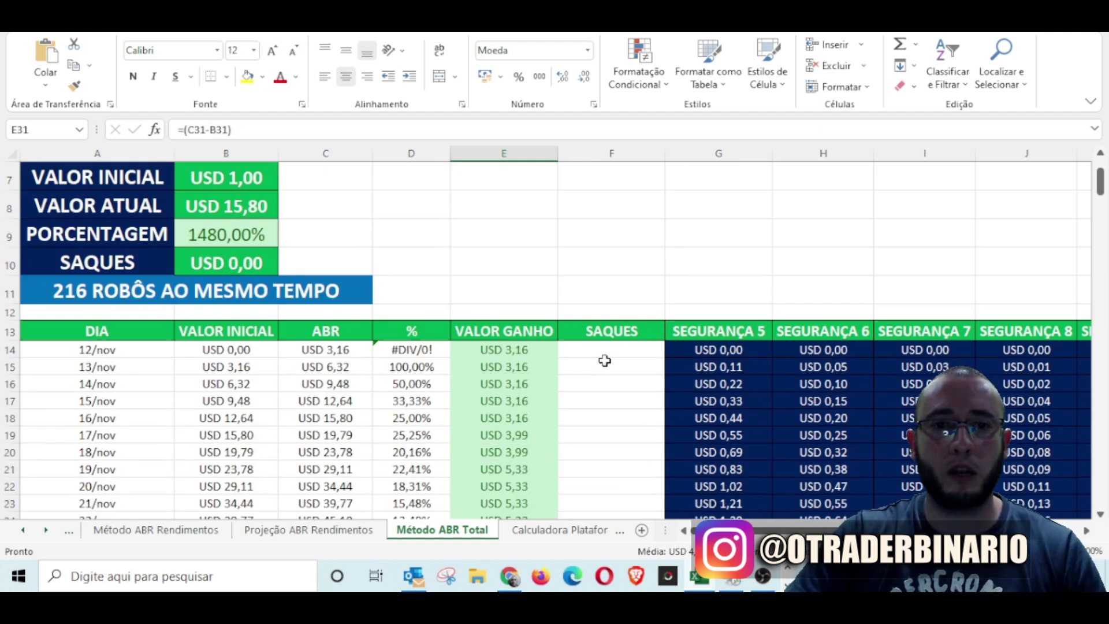
scroll(603, 360, "down", 2)
left_click_drag(510, 190, 522, 496)
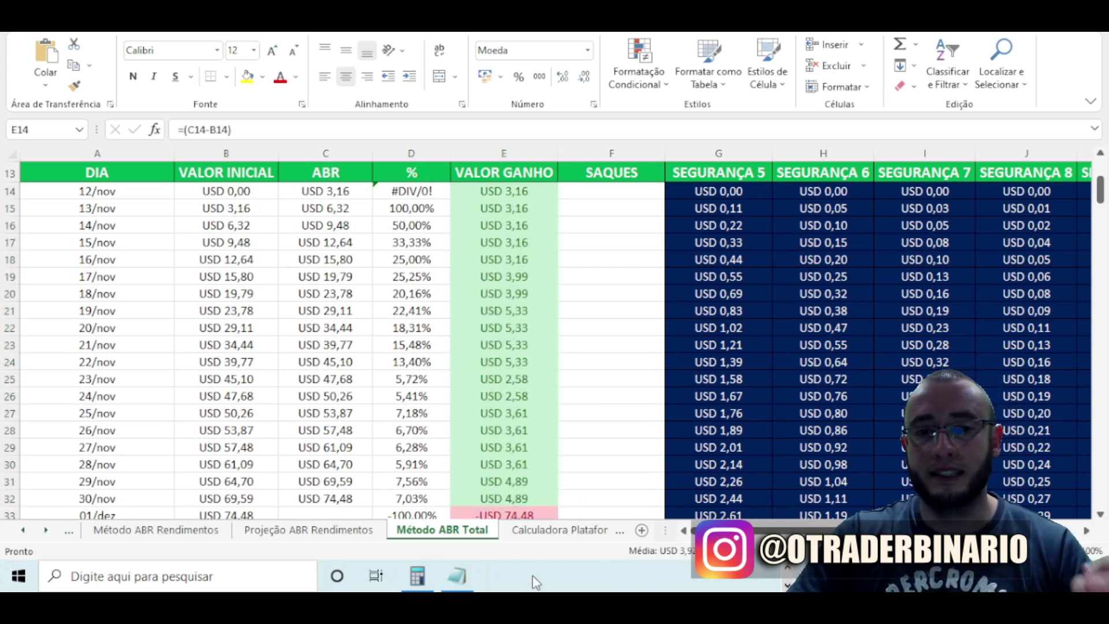
Switch to the calculator, begin a subtraction from 74,48, and move its window clear of the date columns
left_click(417, 576)
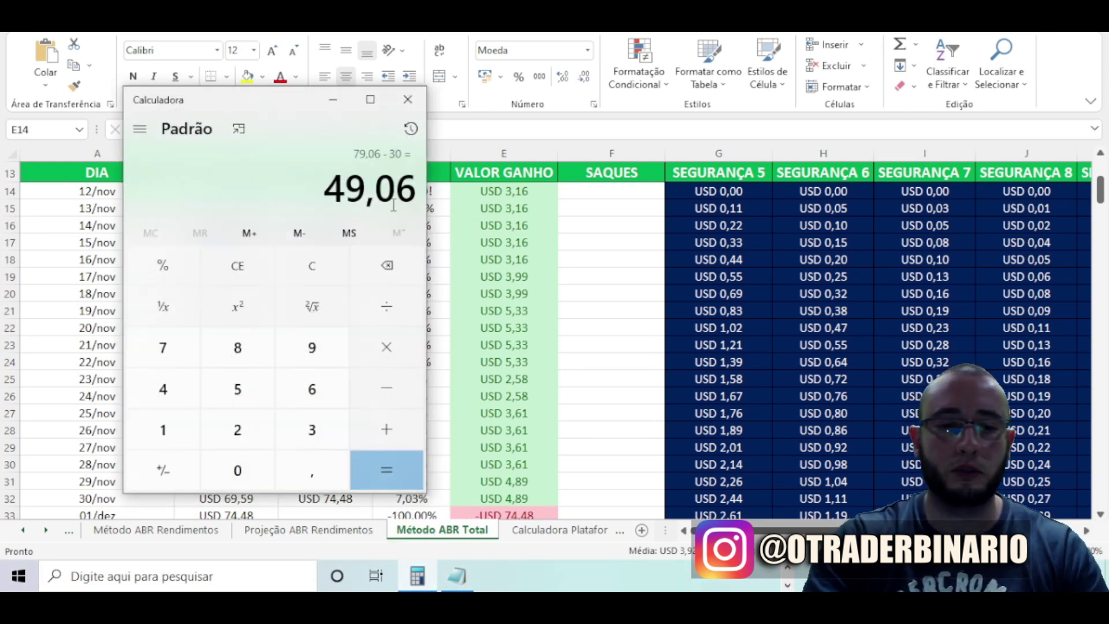
type("74,48")
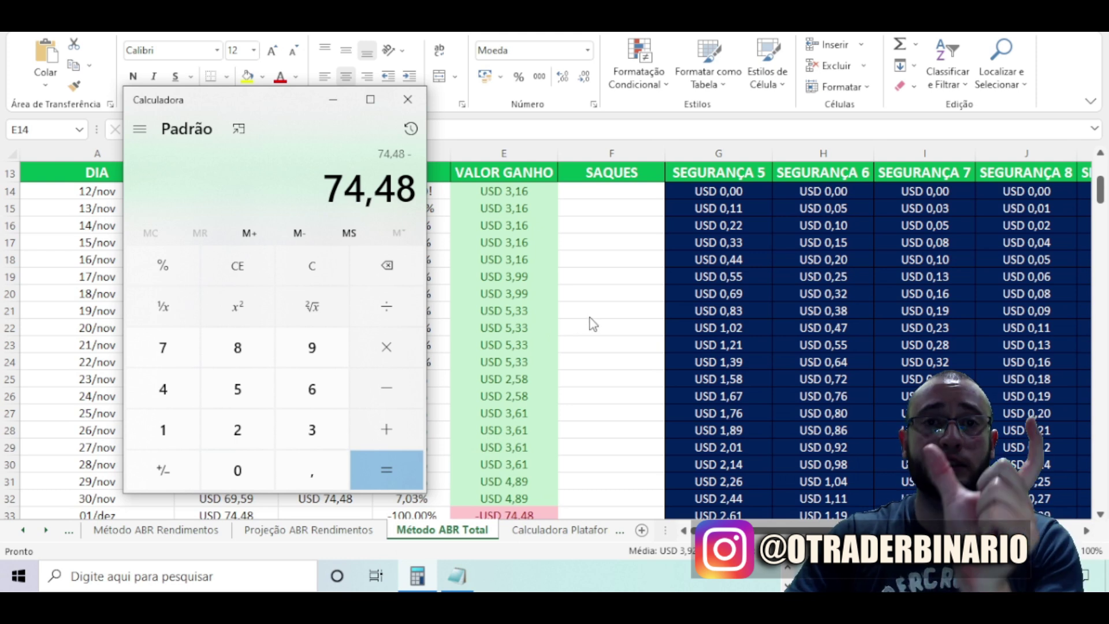
left_click(457, 576)
left_click_drag(188, 91, 621, 72)
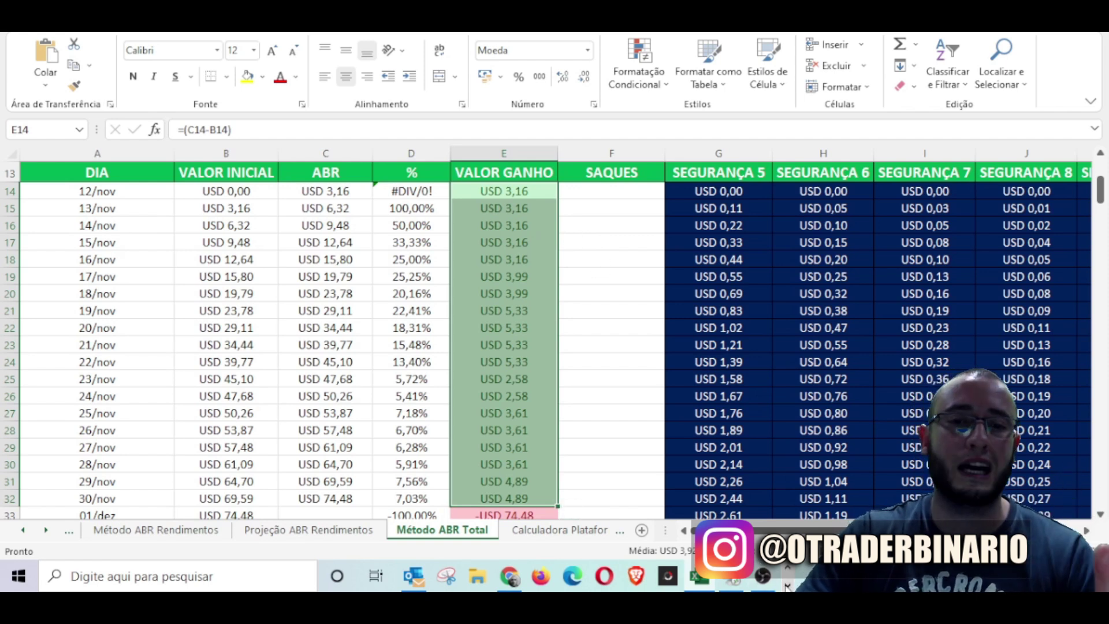
left_click(627, 400)
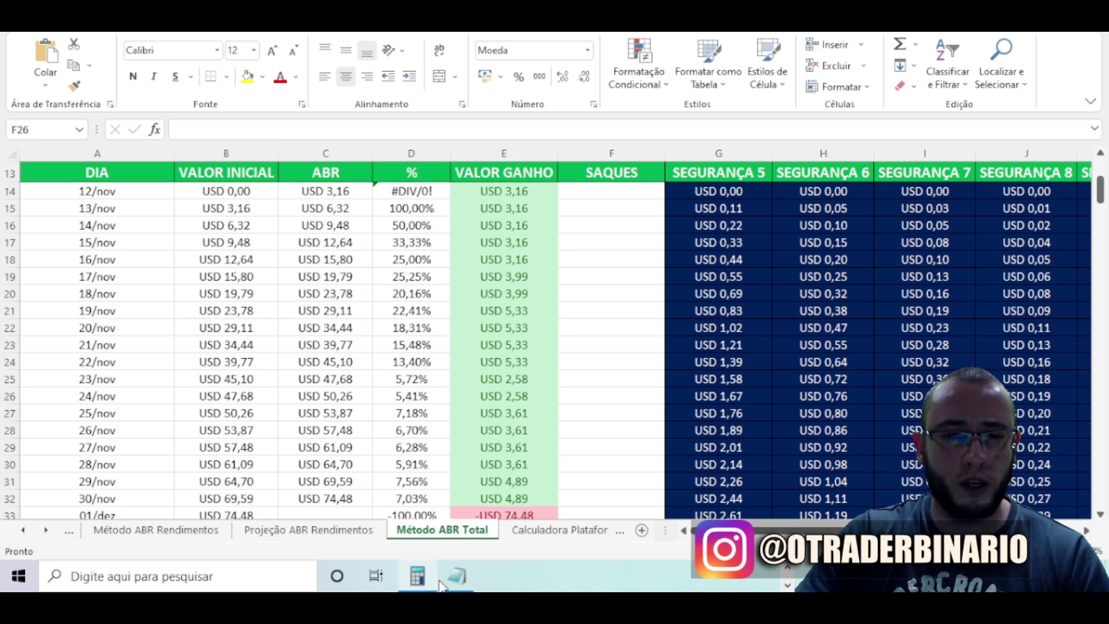
left_click(421, 578)
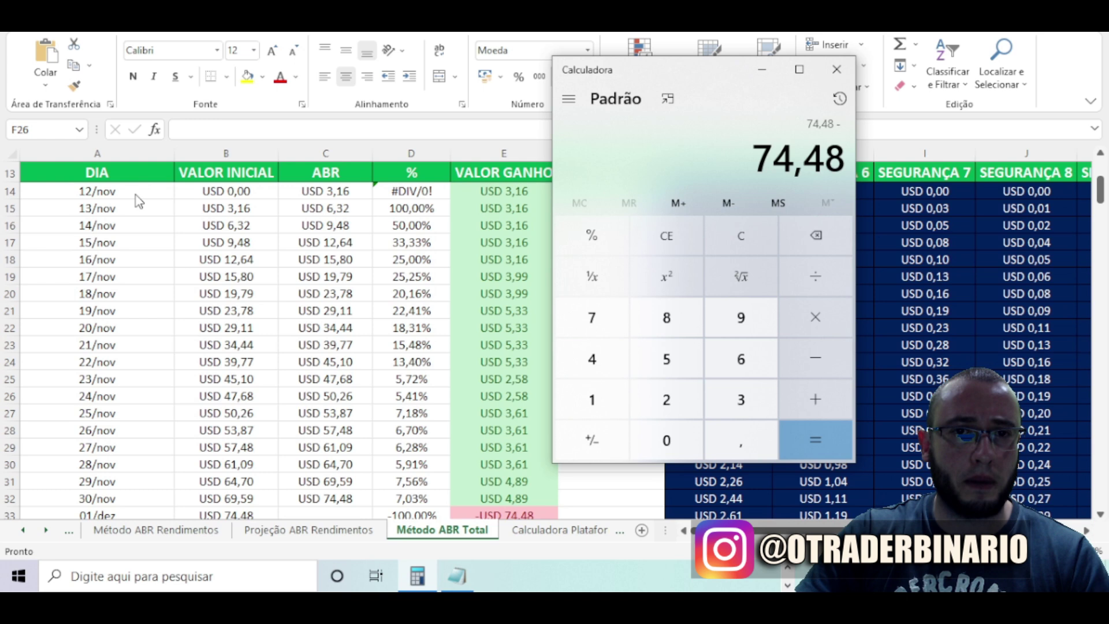
Open the Método ABR Alunos sheet and select its VALOR GANHO cells from 19/nov to 30/nov to read their sum
left_click(22, 530)
left_click(22, 531)
left_click(22, 531)
left_click(22, 531)
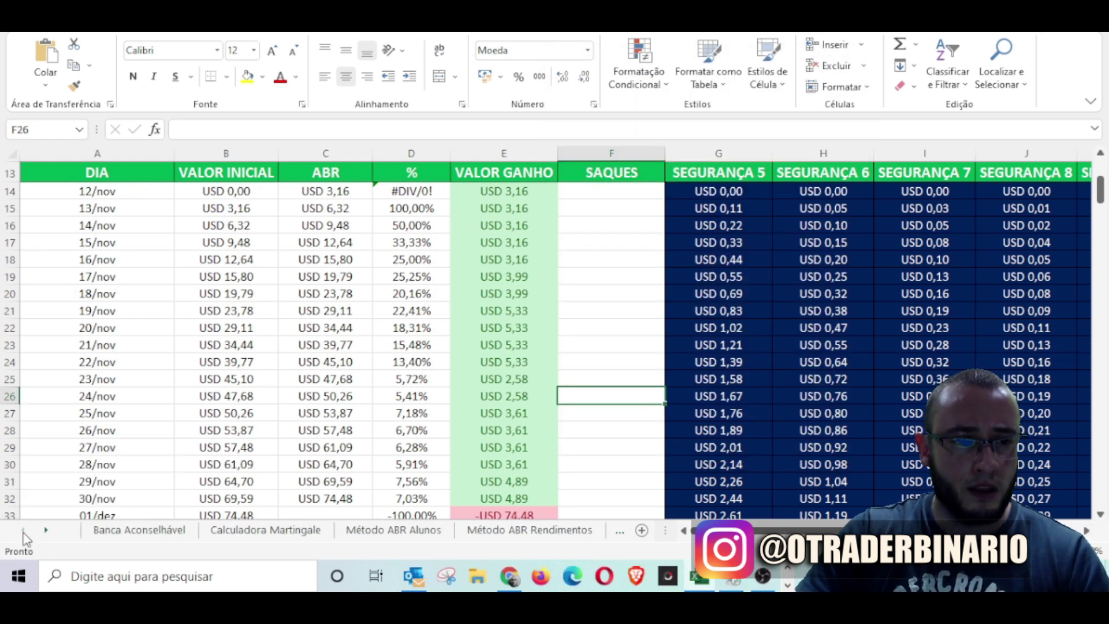
left_click(384, 533)
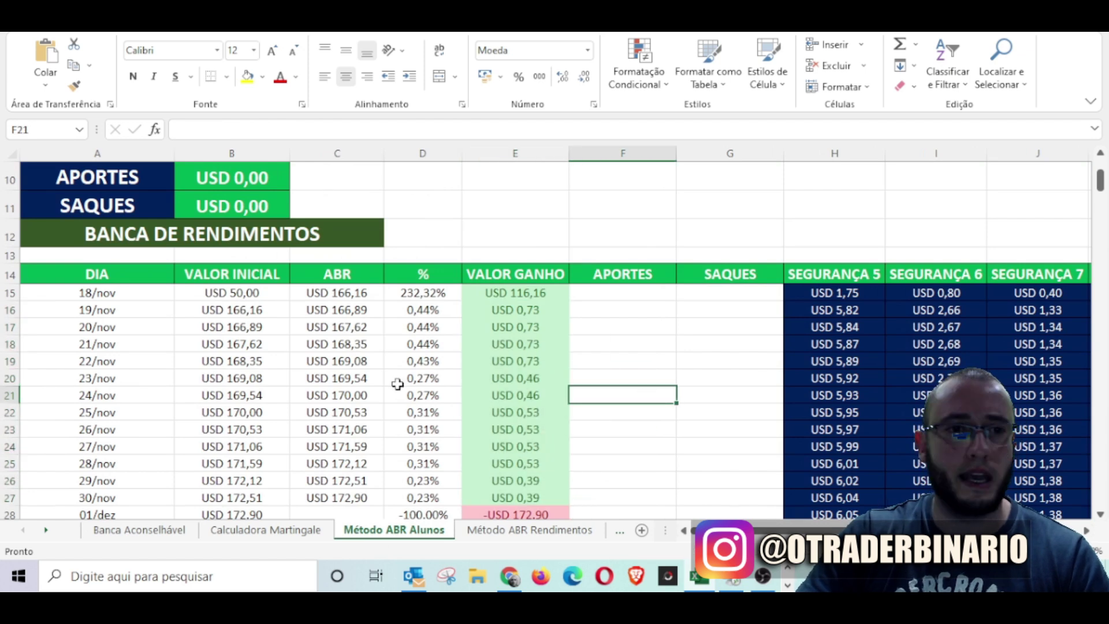
left_click_drag(523, 310, 542, 502)
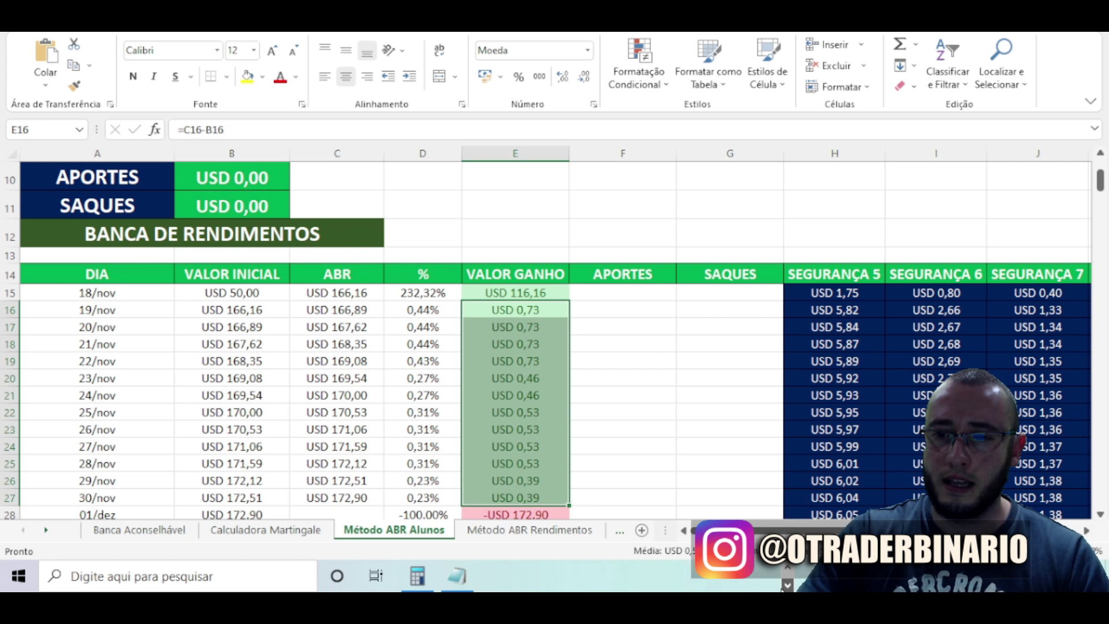
Subtract the Alunos gains of 6,74 from 74,48 in the calculator
left_click(771, 588)
left_click(416, 577)
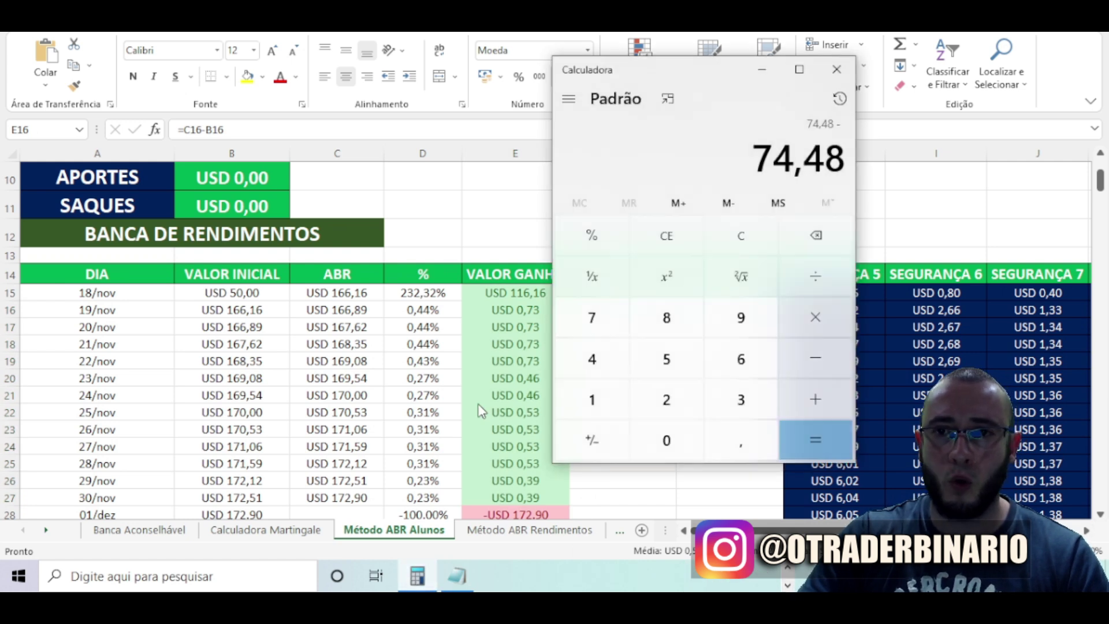
type("6")
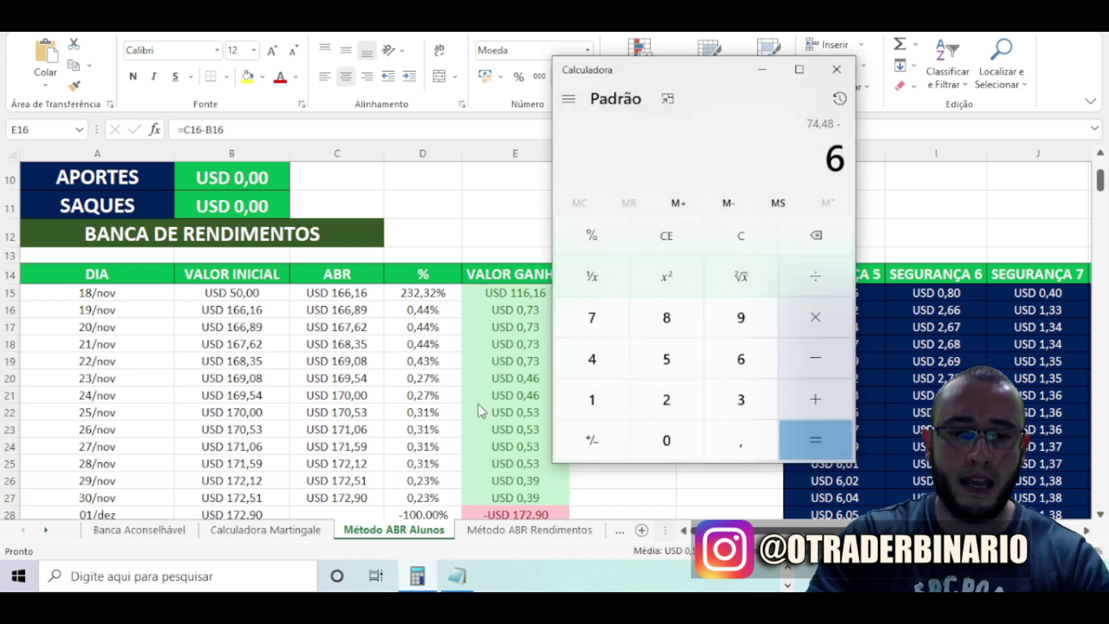
type(",74")
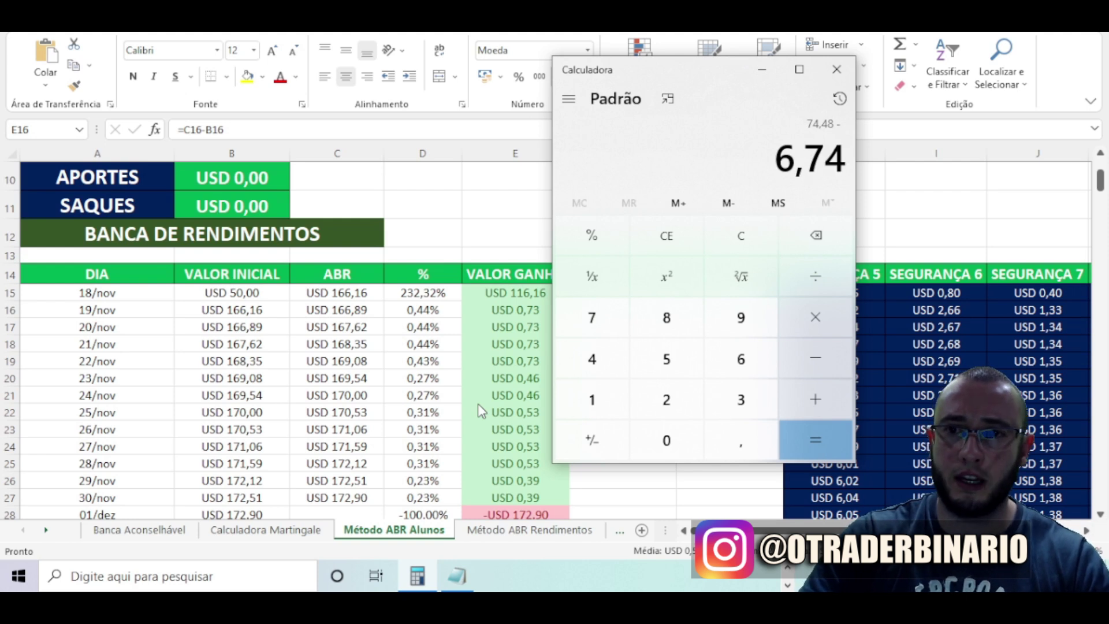
key("Return")
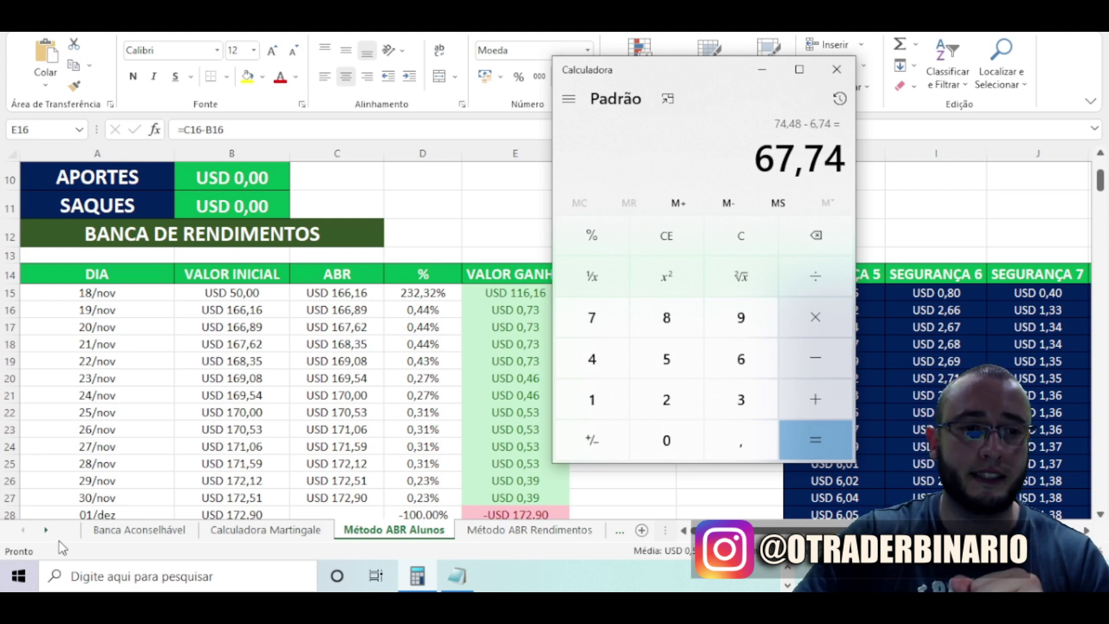
Open the Método ABR Rendimentos sheet and select its gained values from 12/nov to 30/nov to read their sum
left_click(511, 539)
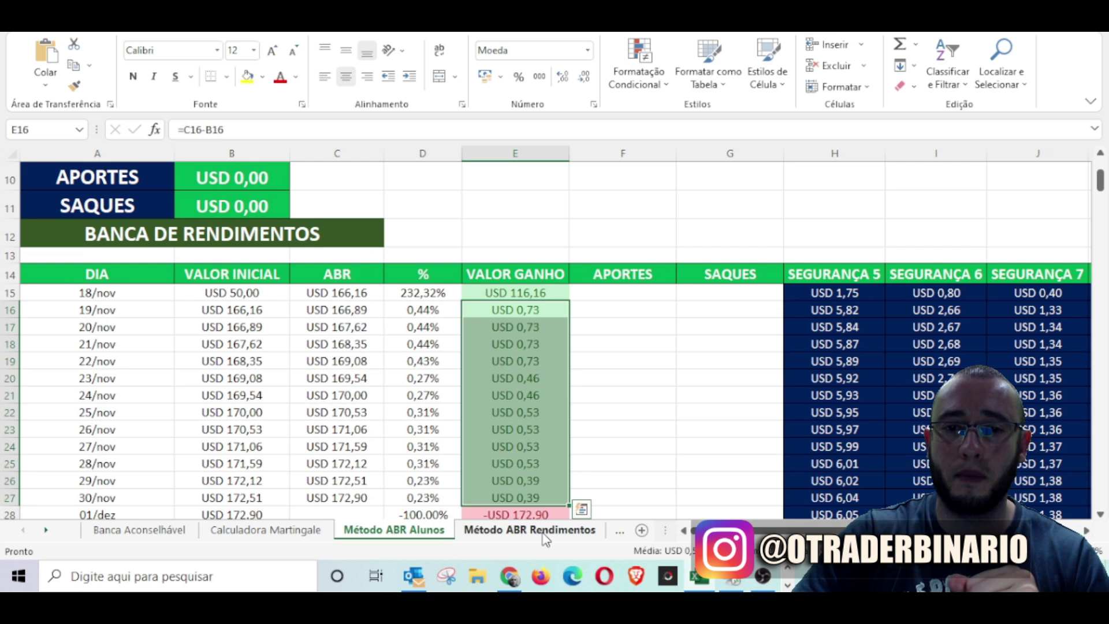
left_click(544, 535)
scroll(161, 335, "down", 3)
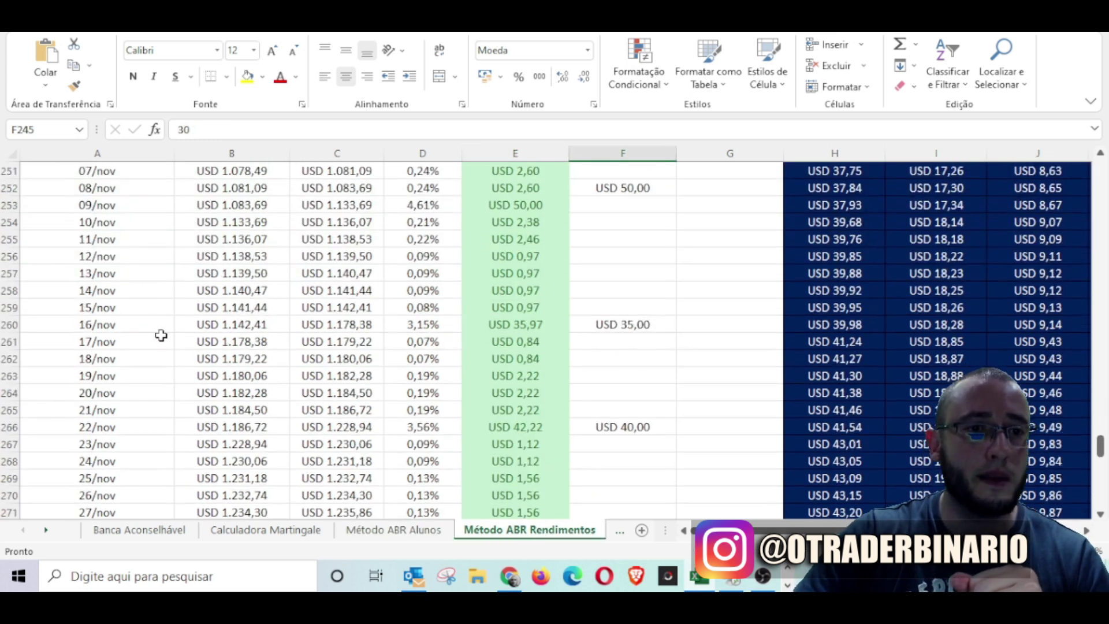
left_click_drag(532, 255, 548, 471)
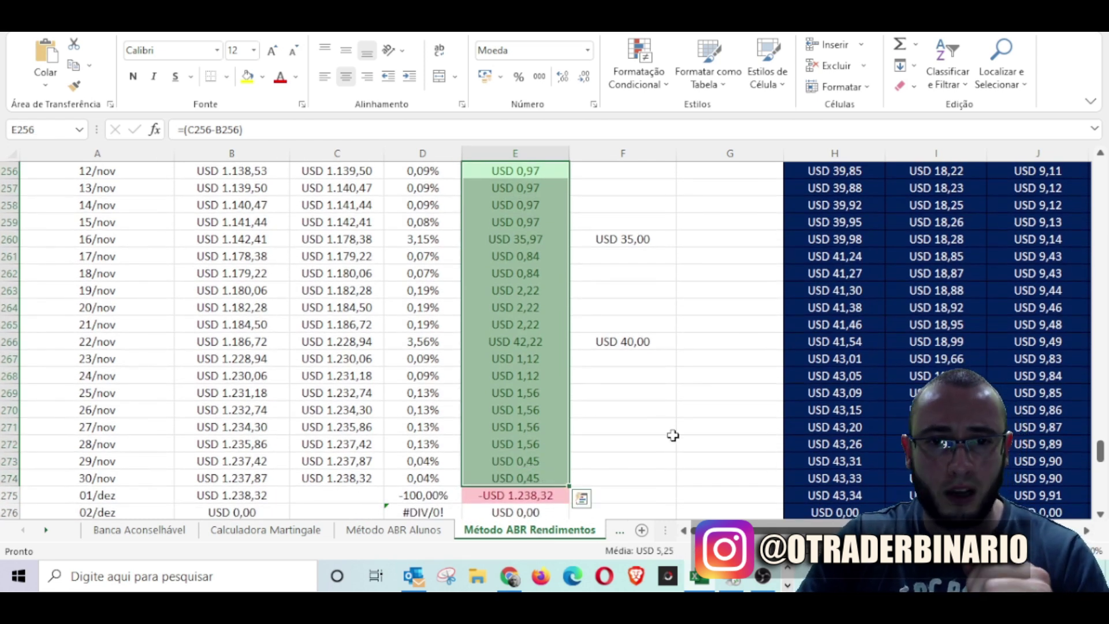
scroll(695, 383, "up", 1)
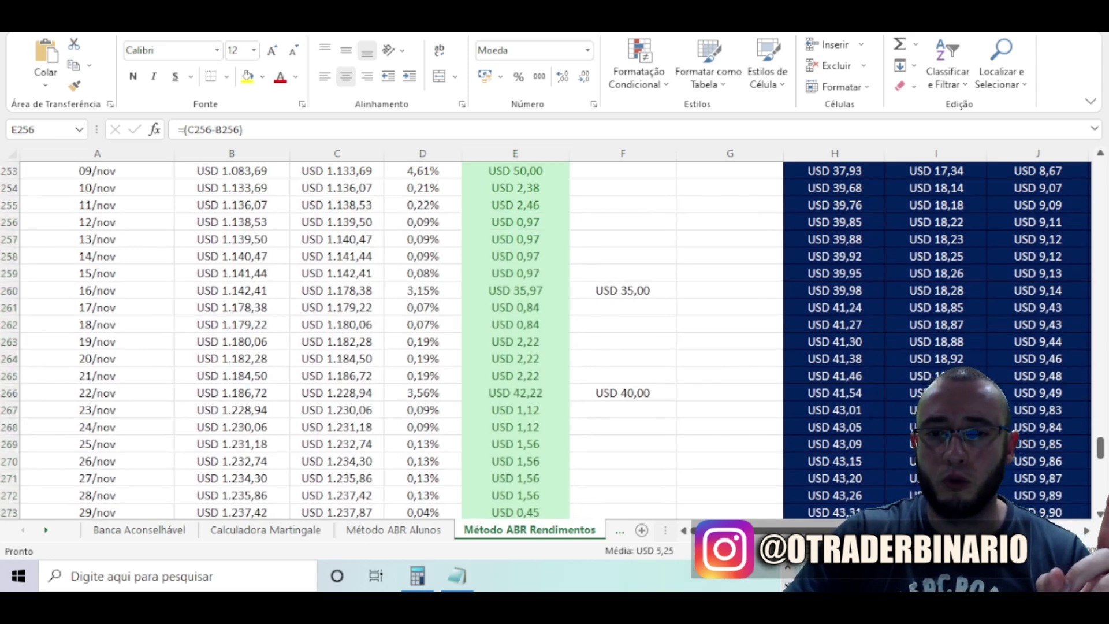
Switch to the Notepad note and write "67,74 -" on a separate line below the earlier sum
left_click(417, 576)
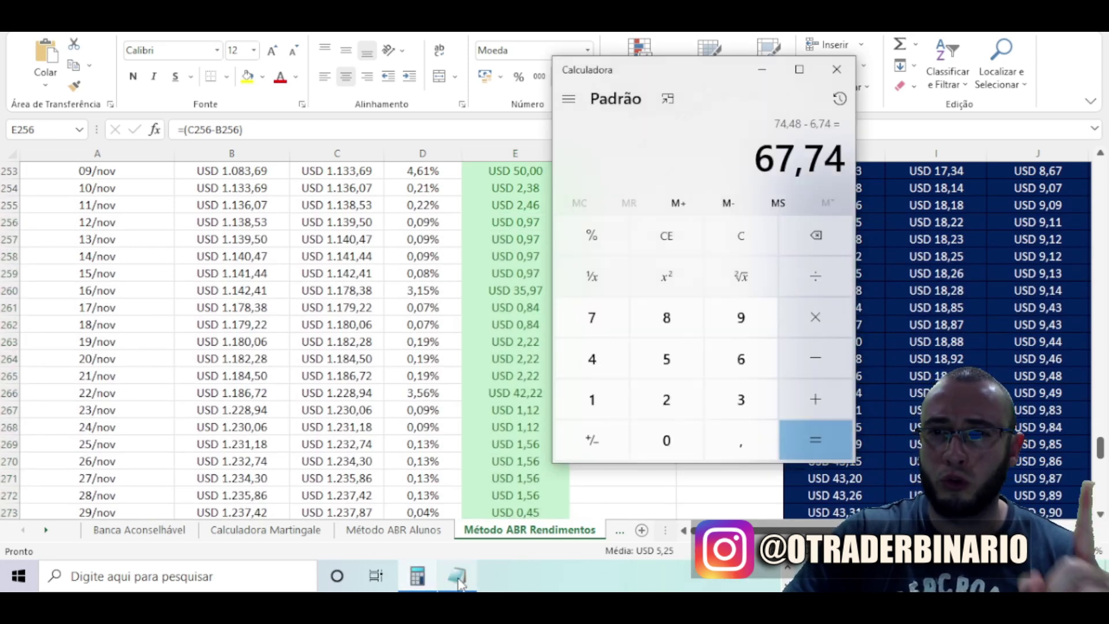
mouse_move(458, 584)
left_click(496, 514)
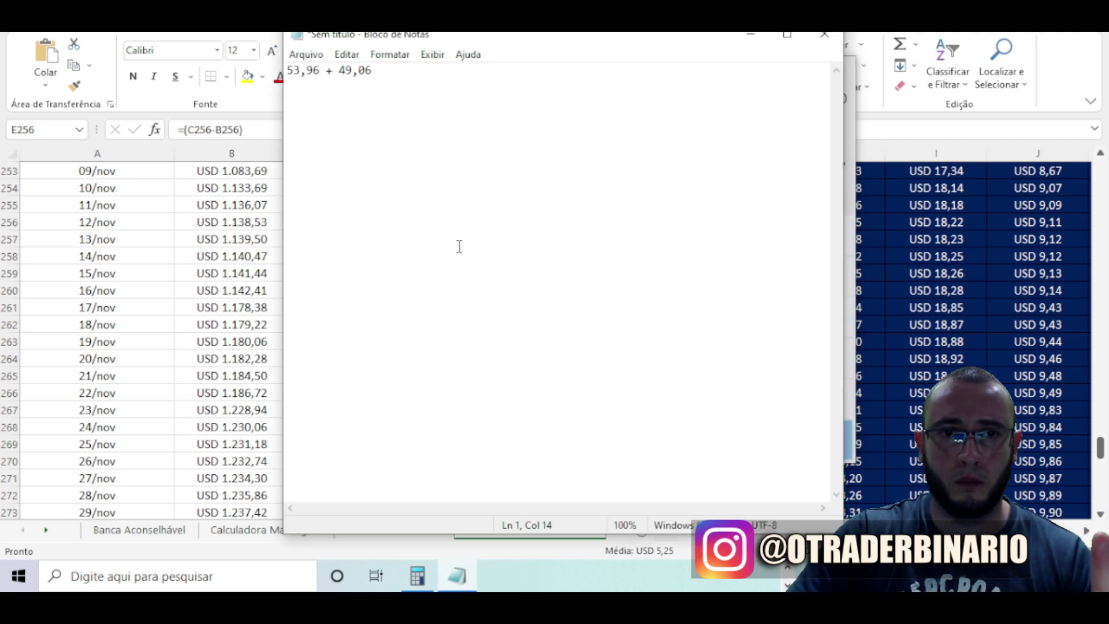
key("Return")
key("Return")
type("67,75")
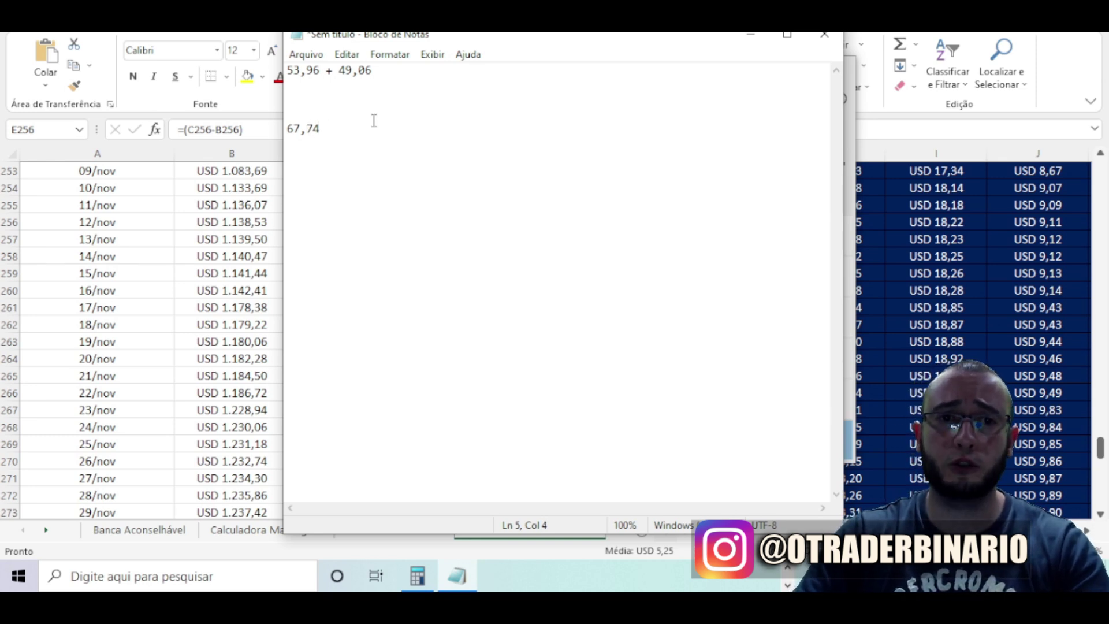
type("-")
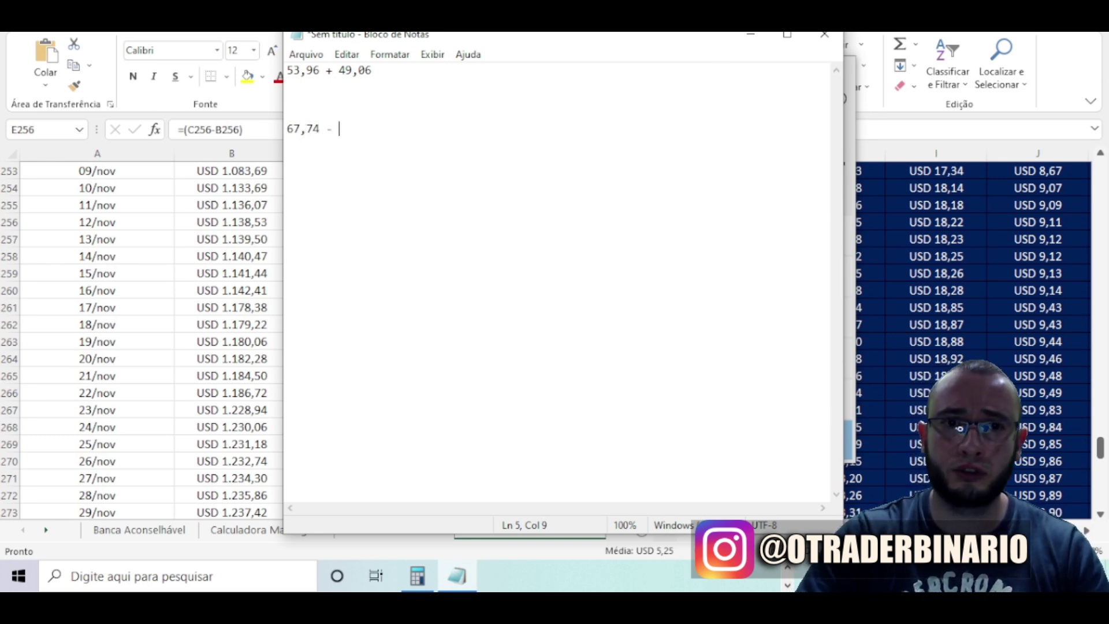
left_click(753, 36)
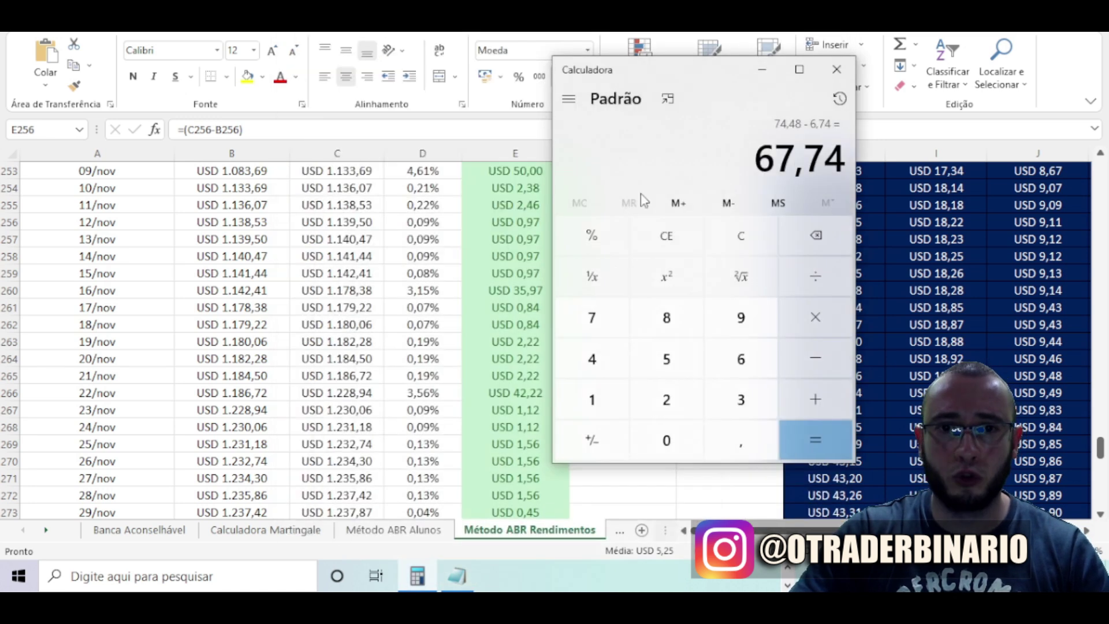
Calculate 99,79 minus 35 minus 40 in the calculator to deduct the USD 35,00 and USD 40,00 entries from the Rendimentos gains
left_click(496, 220)
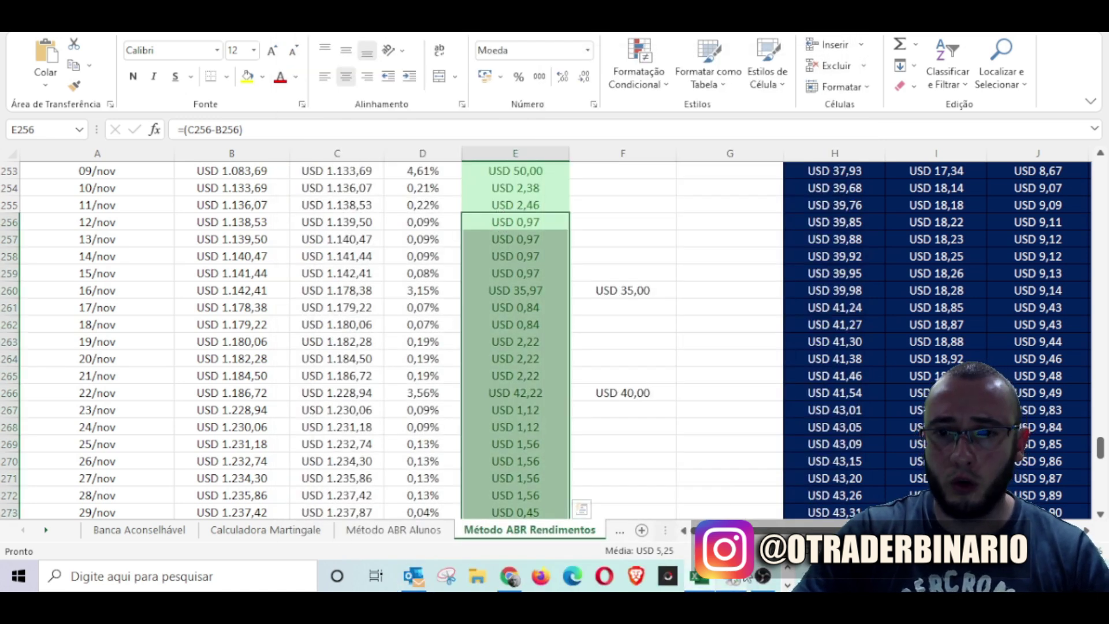
left_click(787, 585)
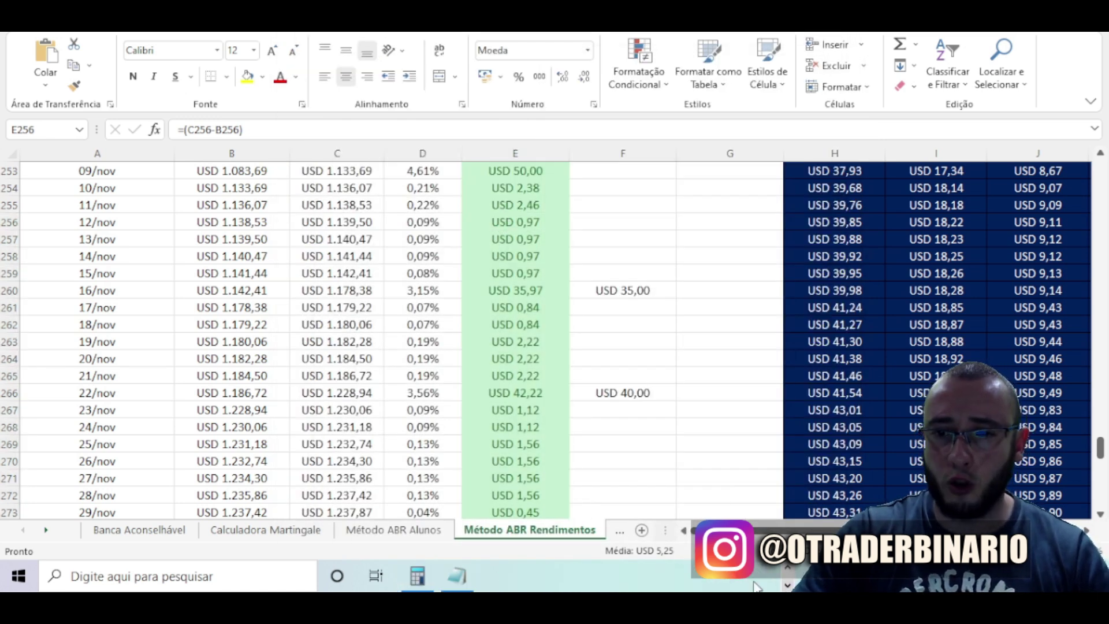
left_click(425, 585)
type("99")
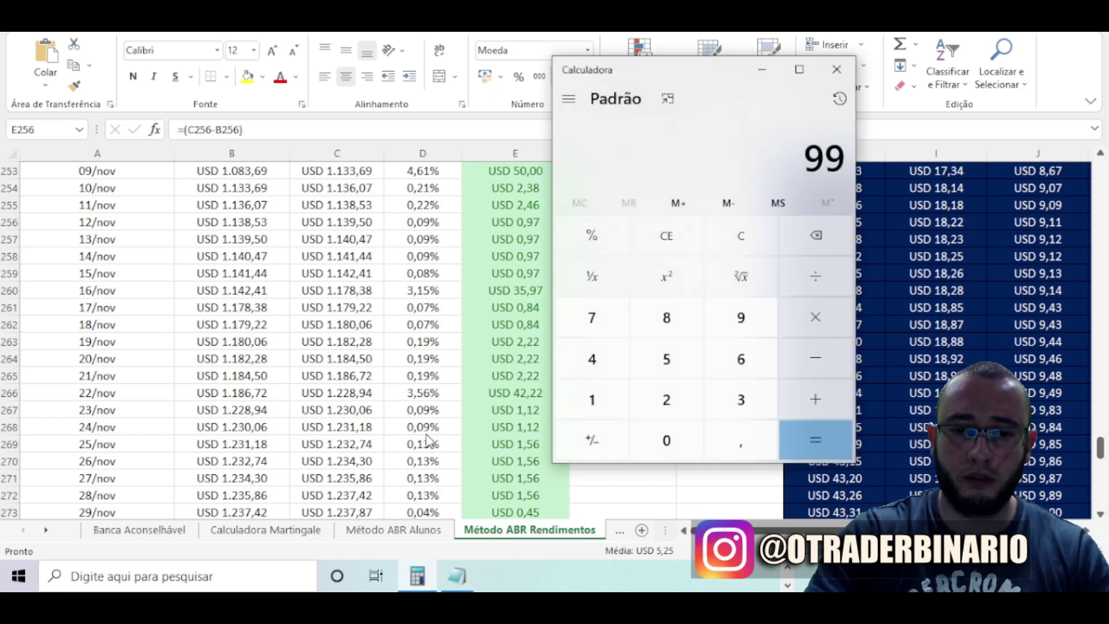
type(",79")
key("minus")
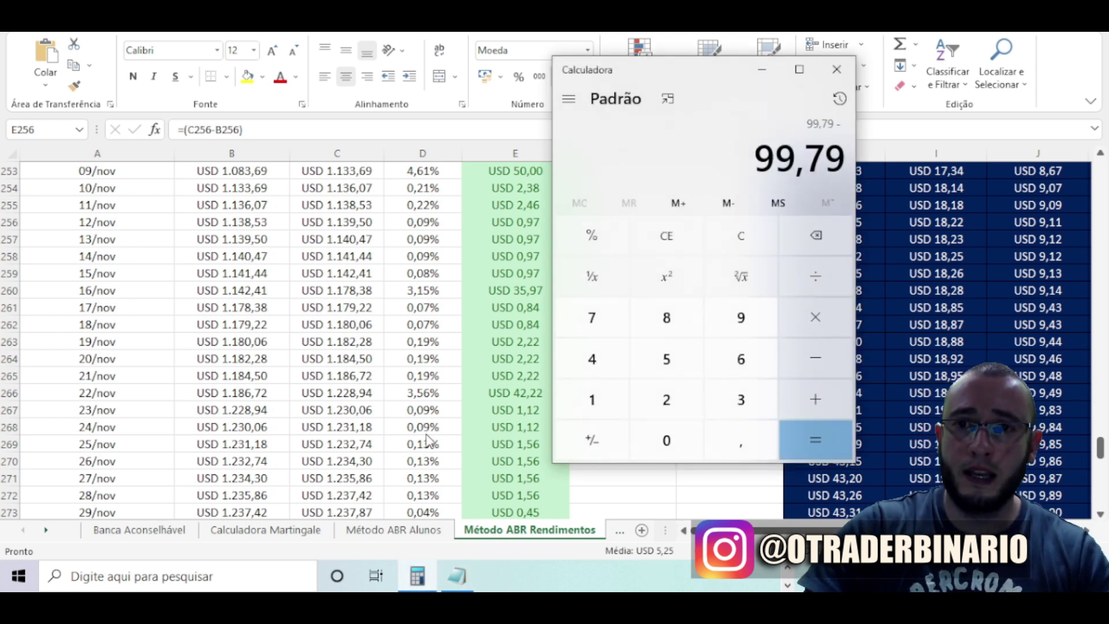
left_click_drag(662, 68, 203, 88)
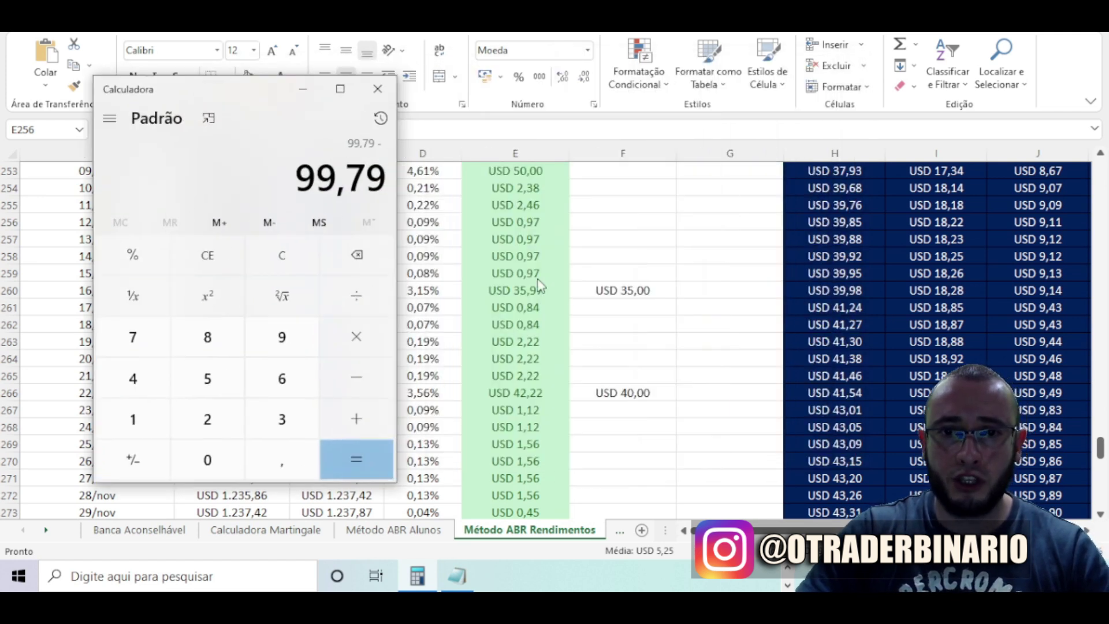
type("35")
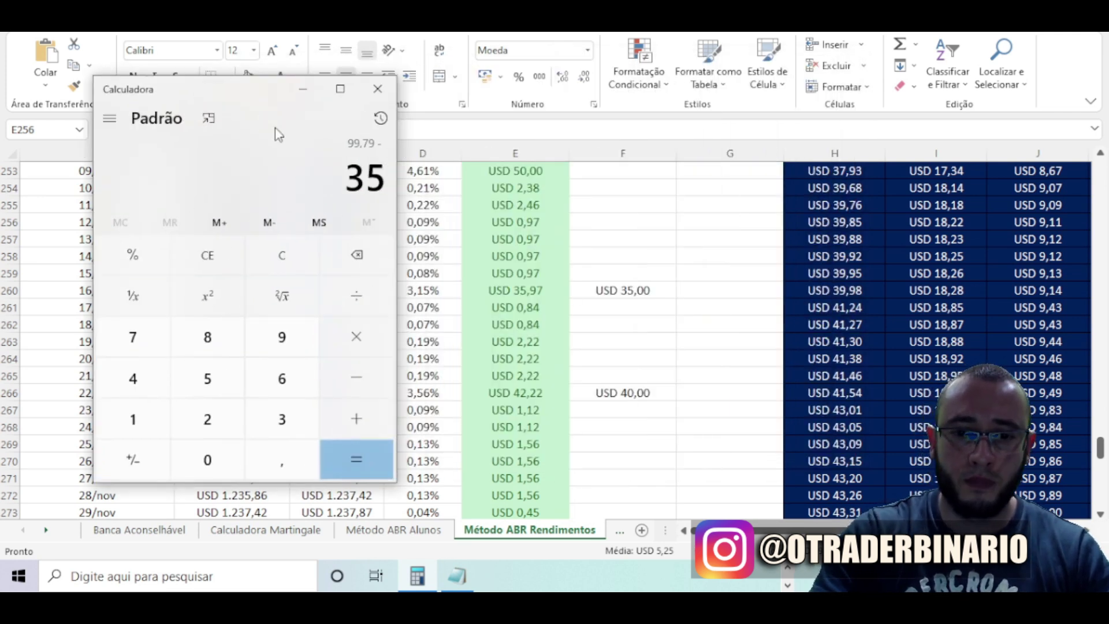
key("Return")
key("minus")
type("40")
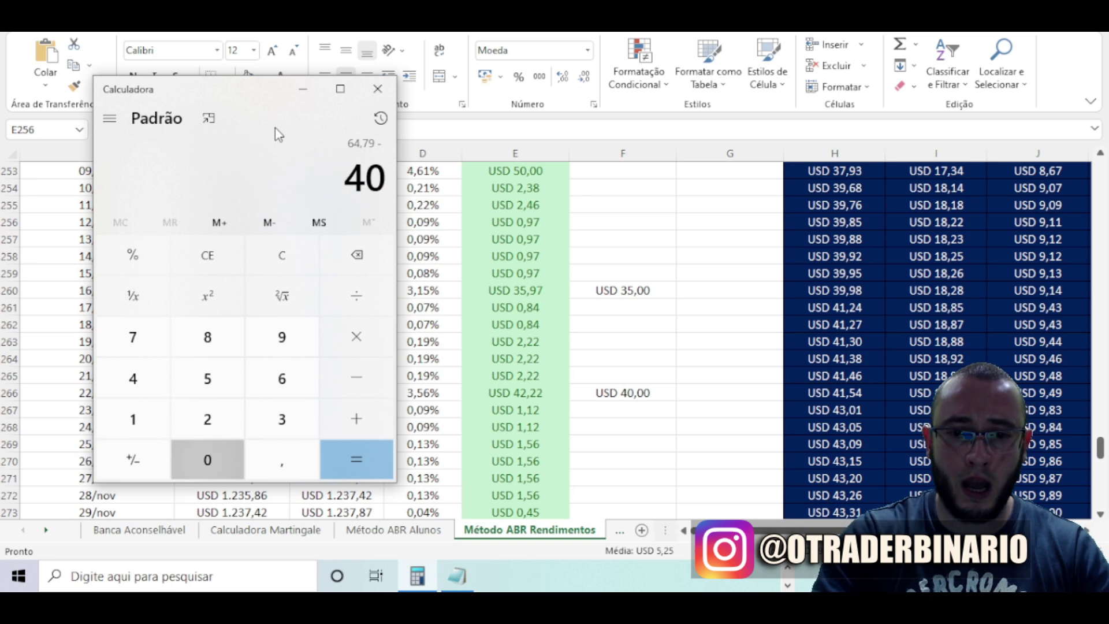
key("Return")
Recheck the November rows in the Método ABR Rendimentos sheet and bring the calculator result back up
key("alt+Tab")
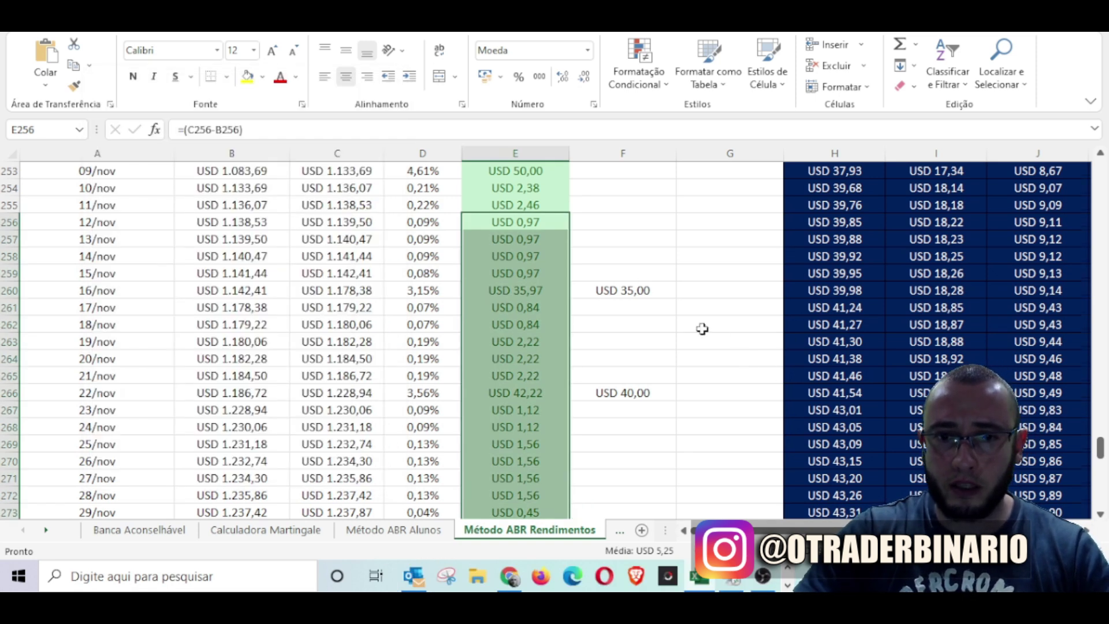
scroll(701, 324, "down", 3)
scroll(702, 329, "up", 4)
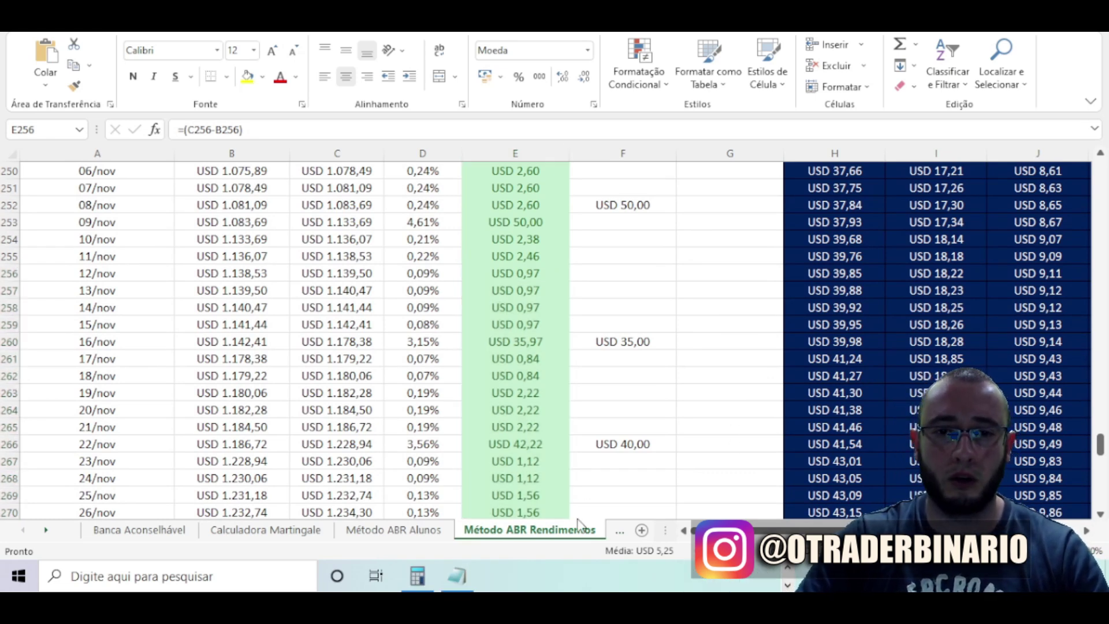
left_click(417, 576)
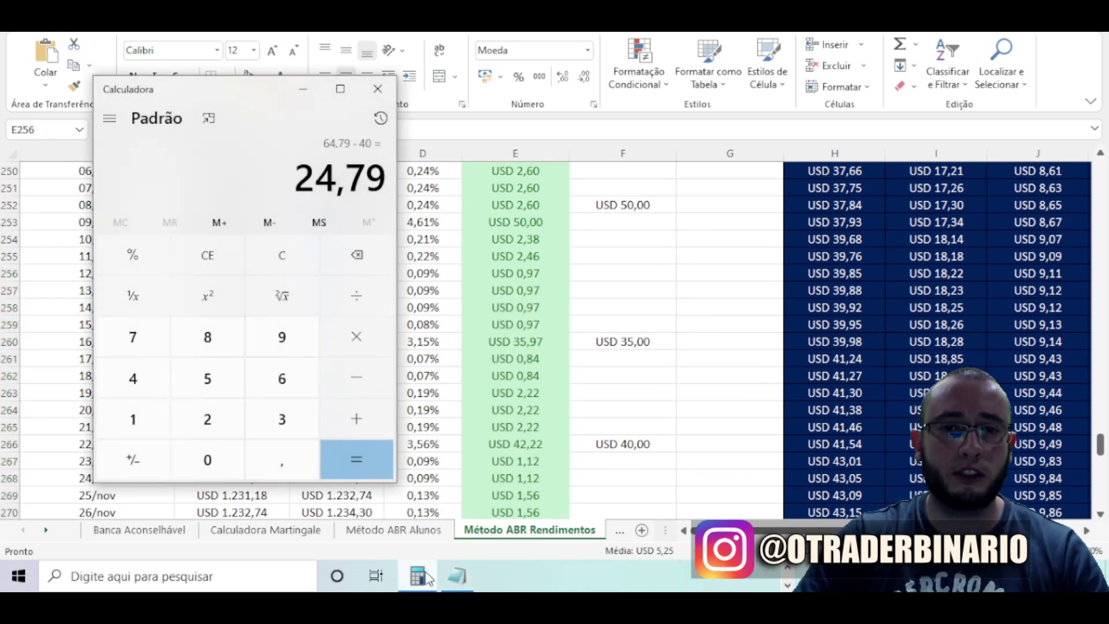
Switch to the Notepad note, place it beside the calculator, and complete the subtraction line with "24,79"
left_click(457, 586)
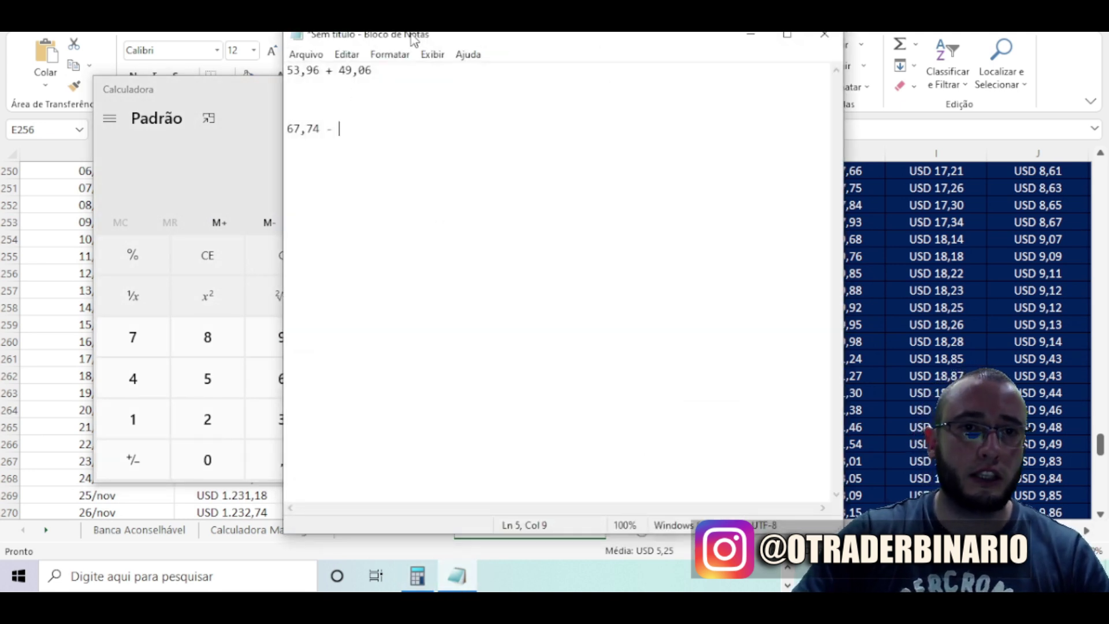
left_click_drag(572, 41, 760, 48)
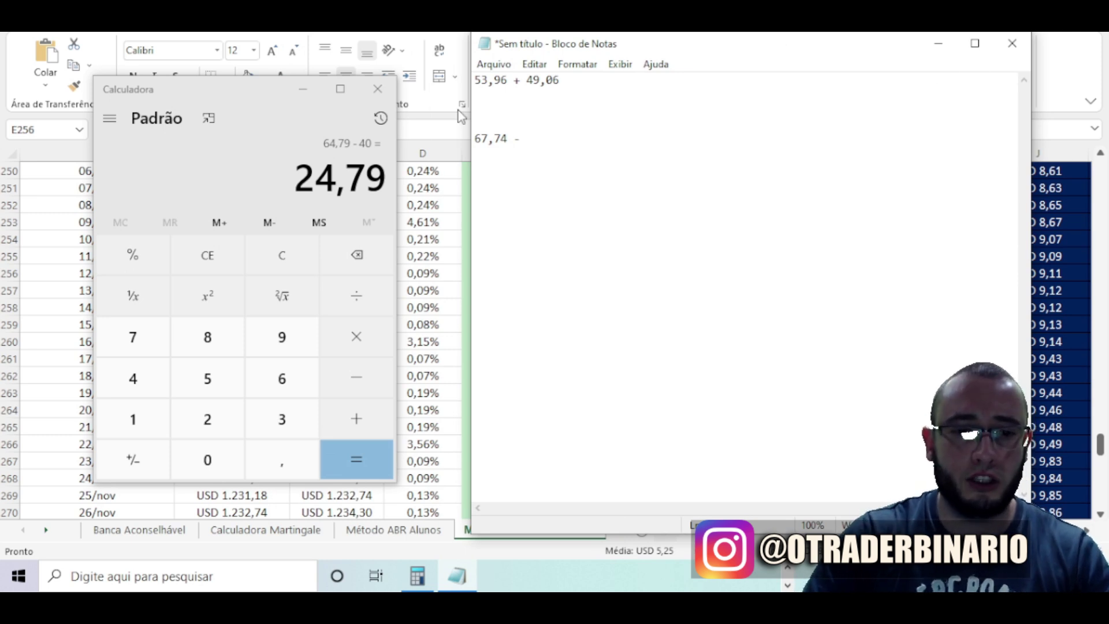
type("24,79")
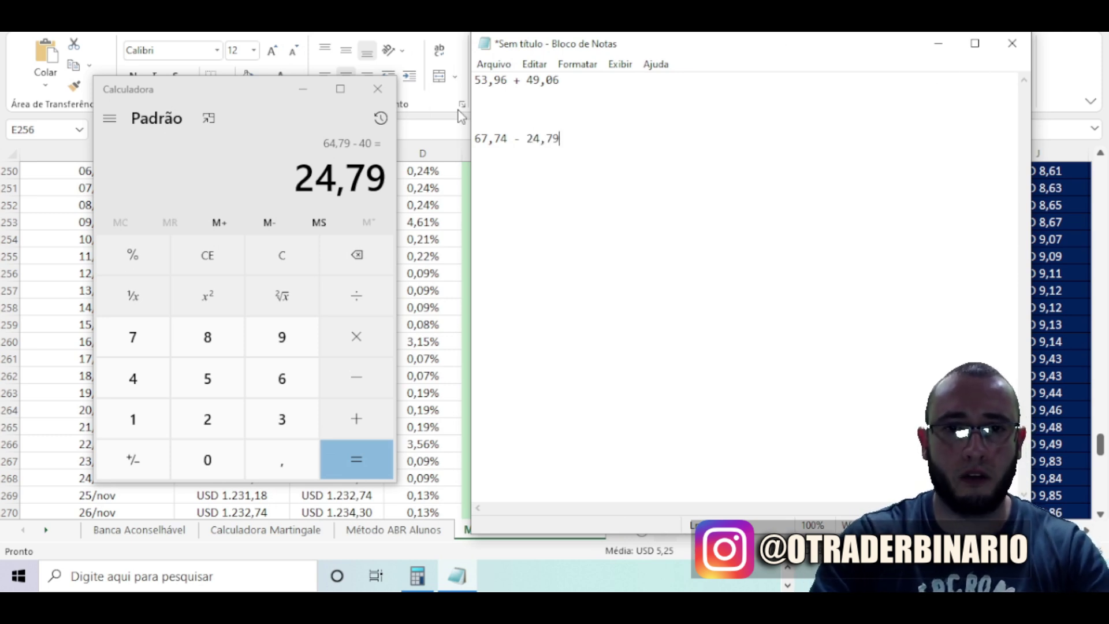
Calculate 67,74 minus 24,79 in the calculator
left_click(259, 91)
key("Escape")
type("67,7")
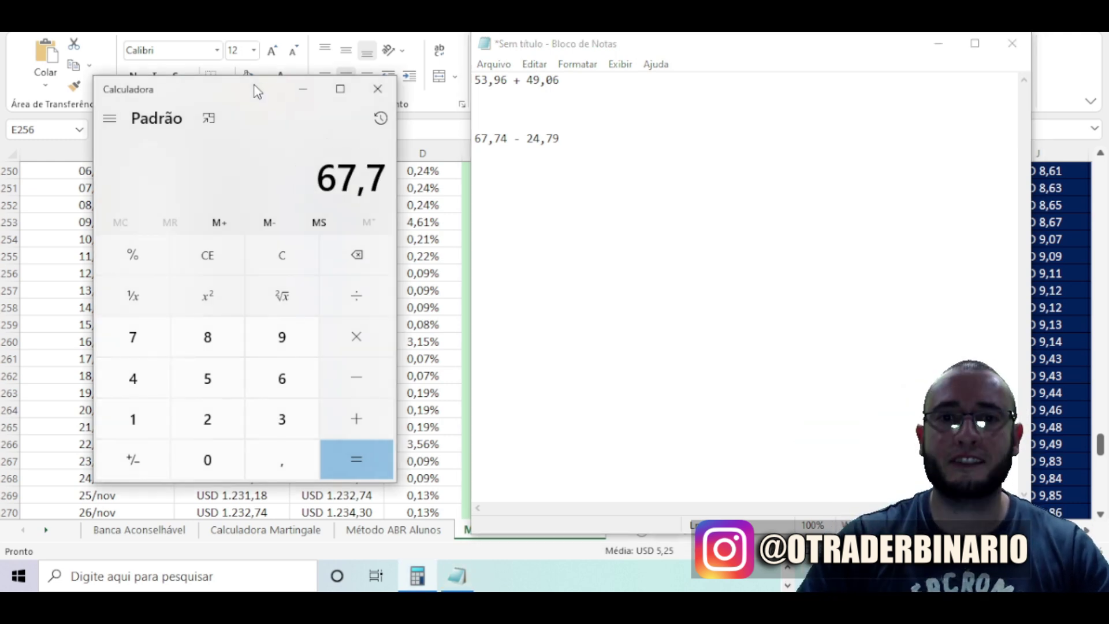
type("4")
key("minus")
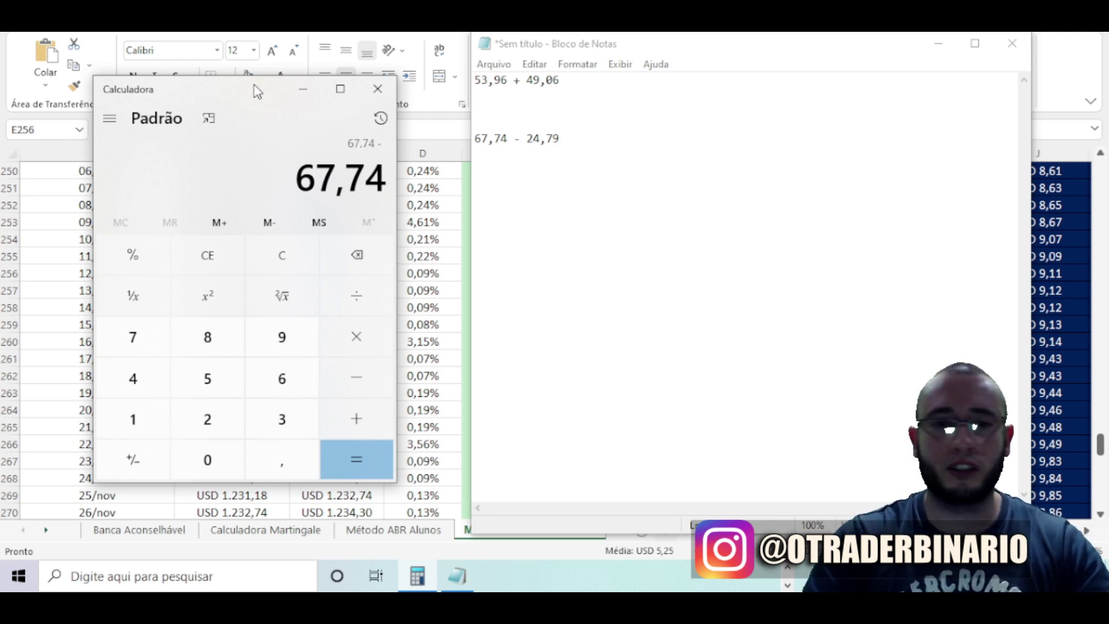
type("24,")
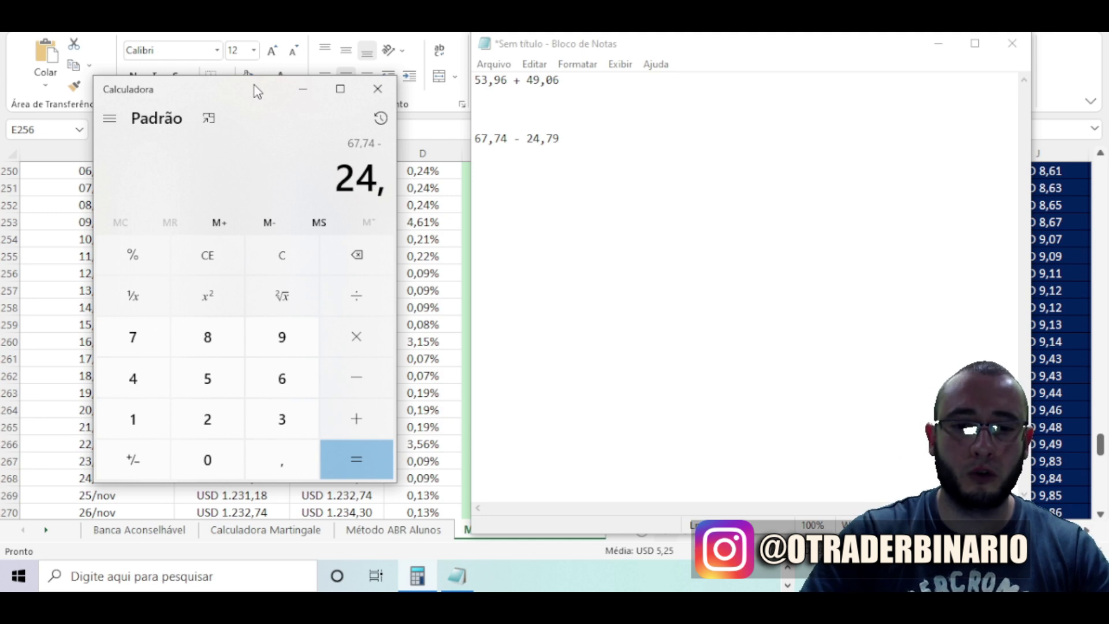
type("79")
key("Return")
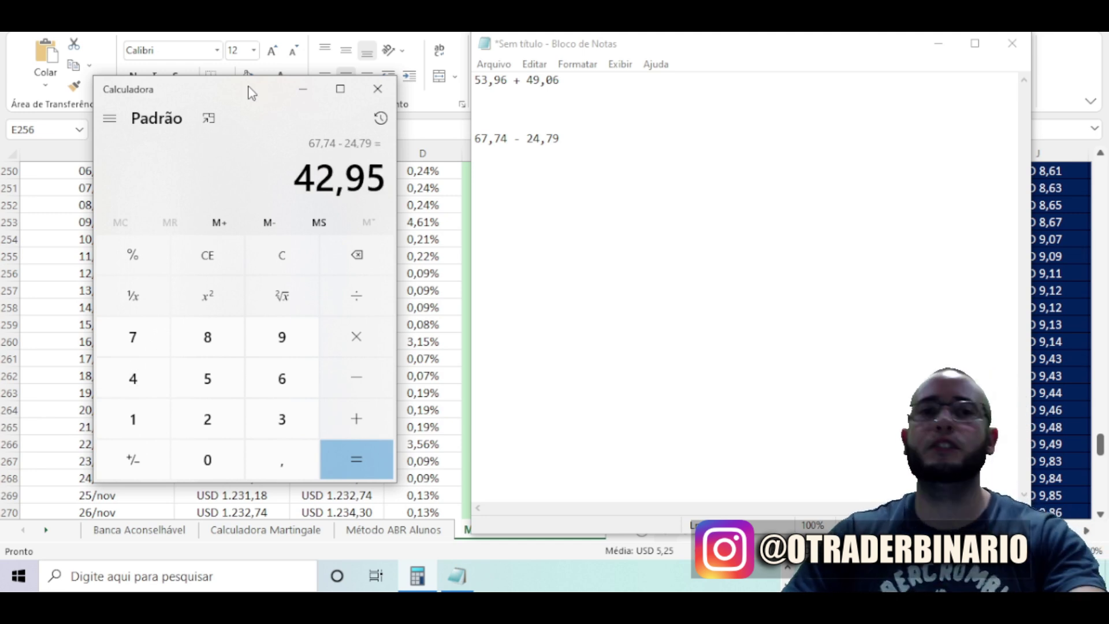
Append "+ 42,95 =" to the sum on the note's first line, taking the amount from the calculator result
left_click_drag(294, 173, 387, 173)
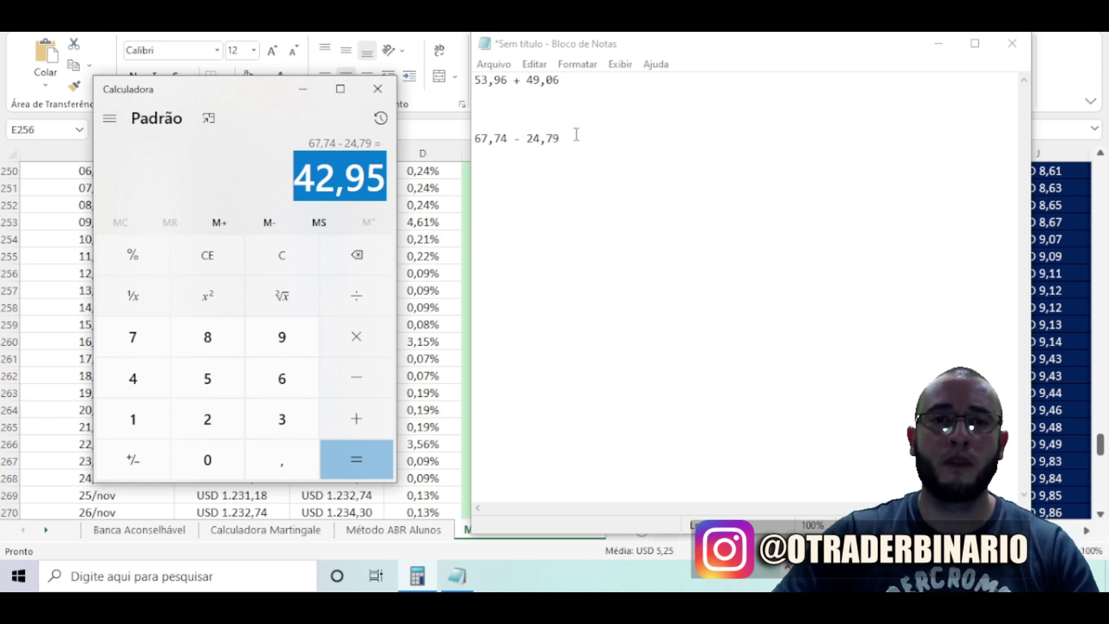
left_click(604, 79)
type("+ 42,95 =")
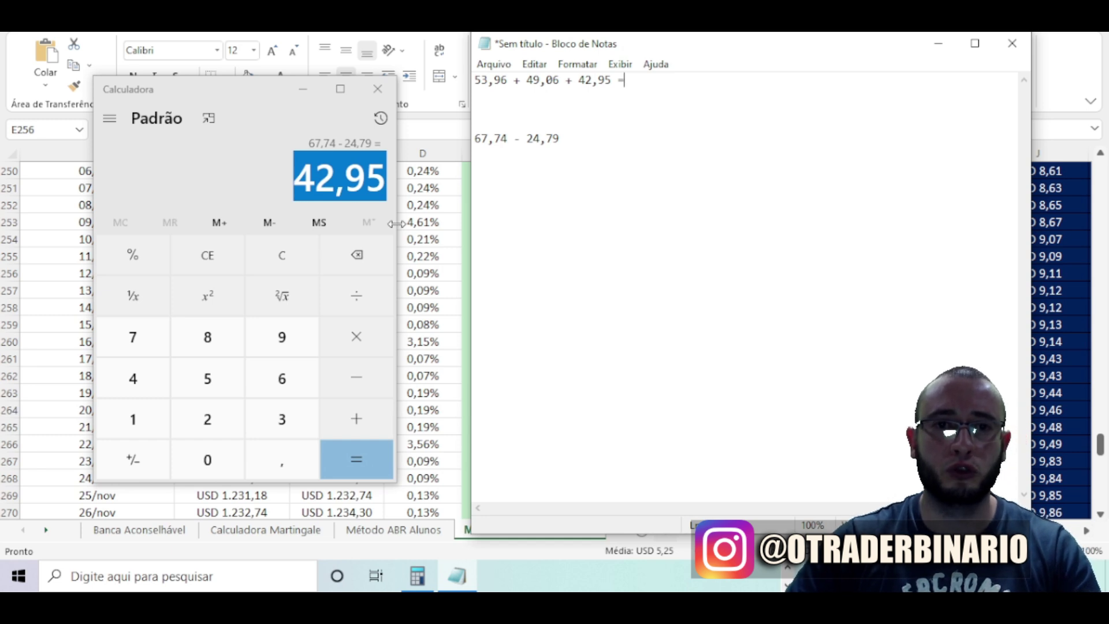
Add 53,96, 49,06 and 42,95 in the calculator to total November's gains
left_click(195, 83)
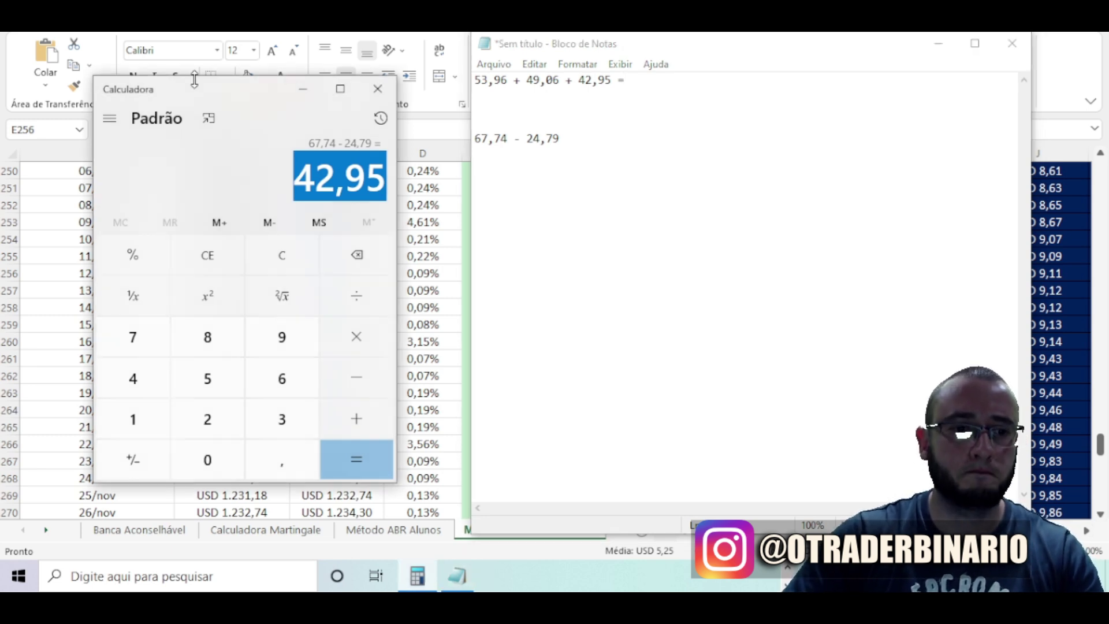
key("Escape")
type("53,96")
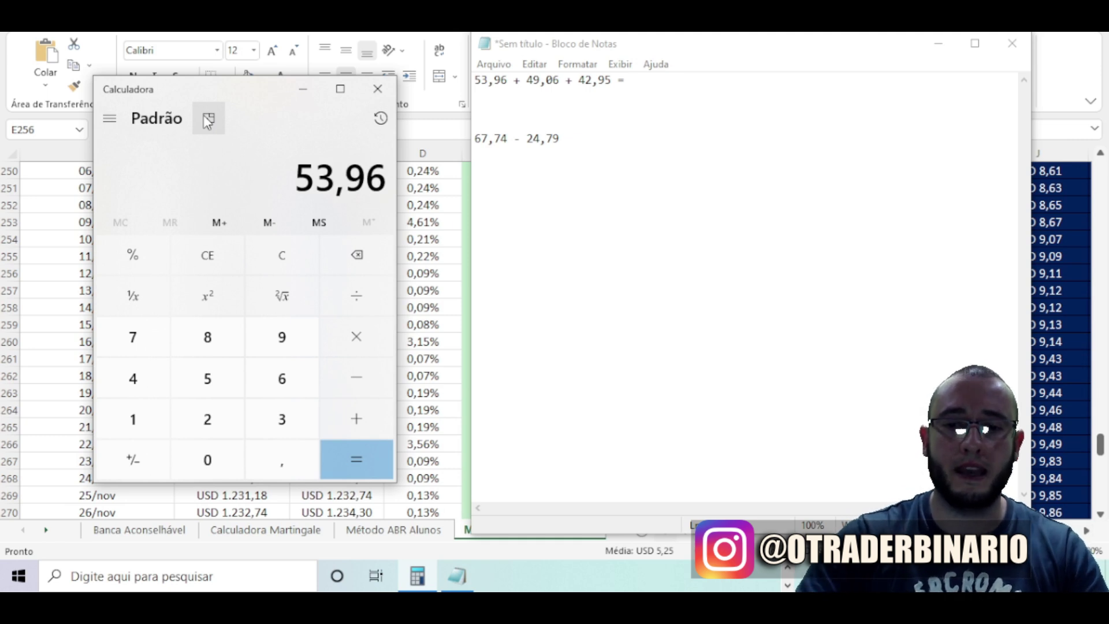
key("plus")
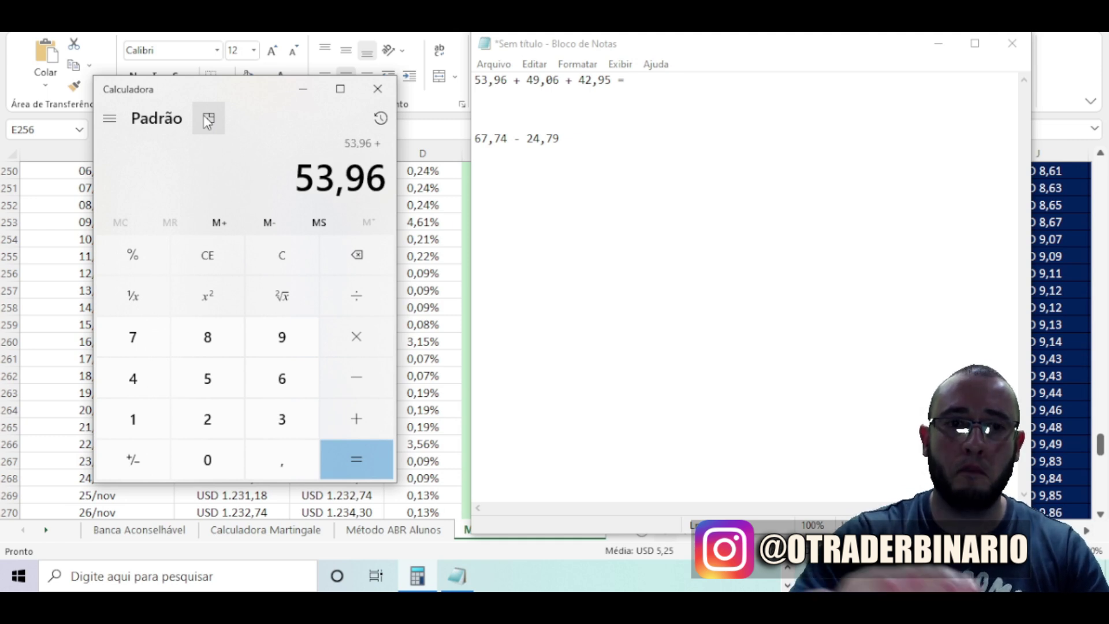
type("49,06")
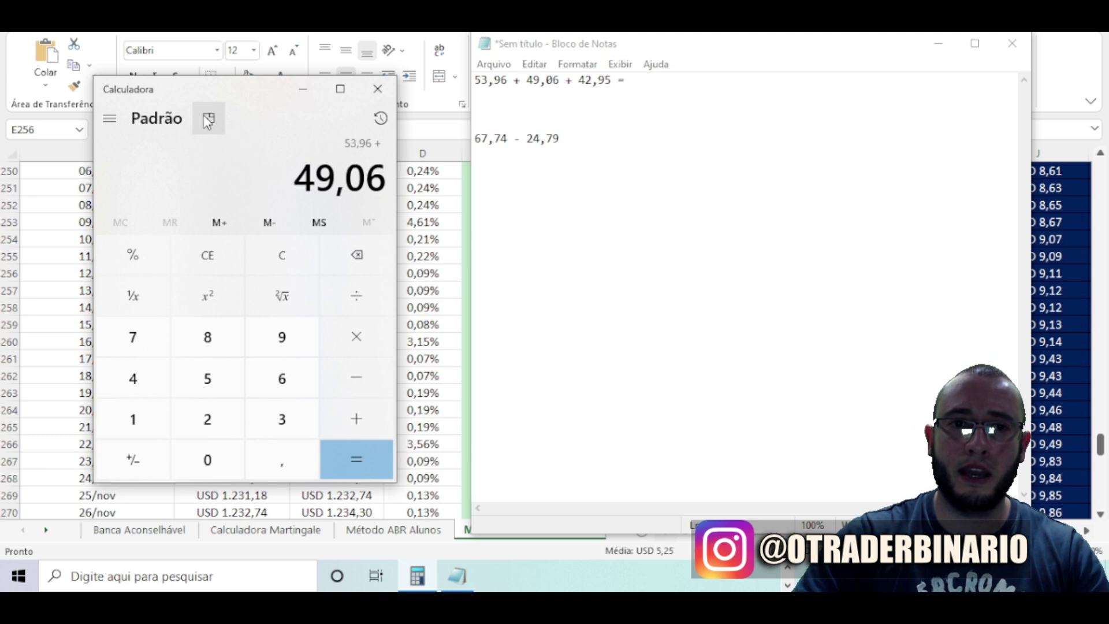
key("plus")
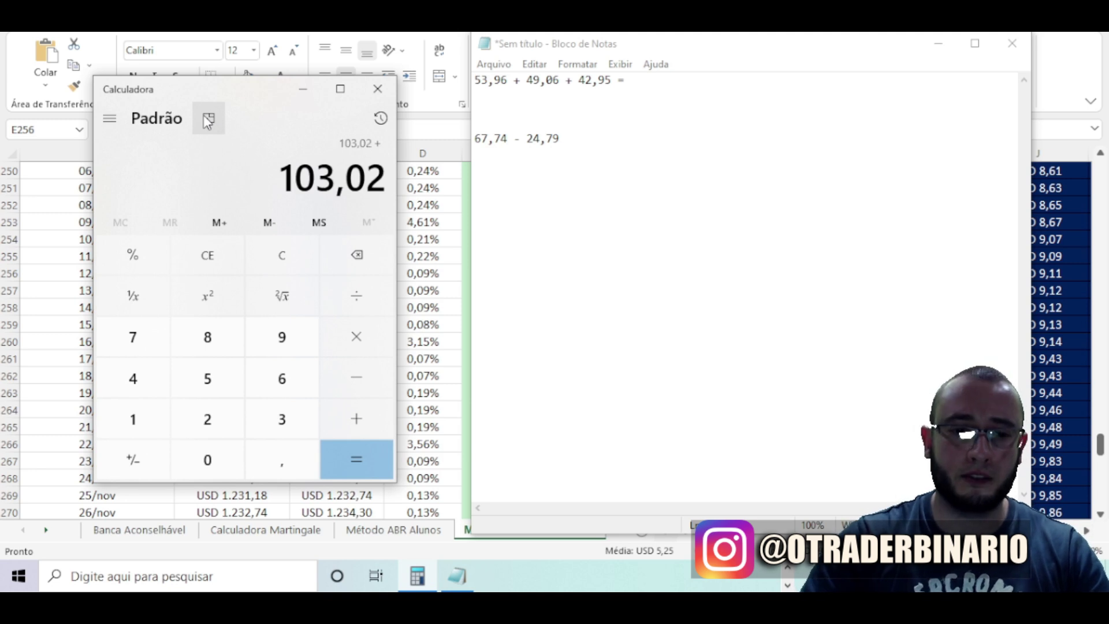
type("42,9")
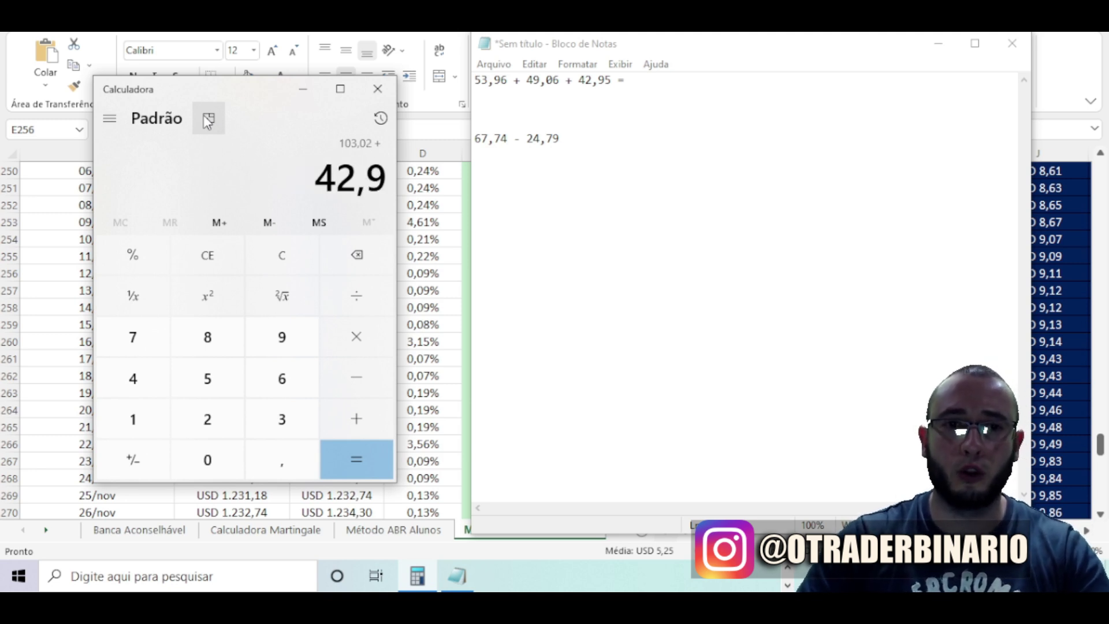
type("5")
key("Return")
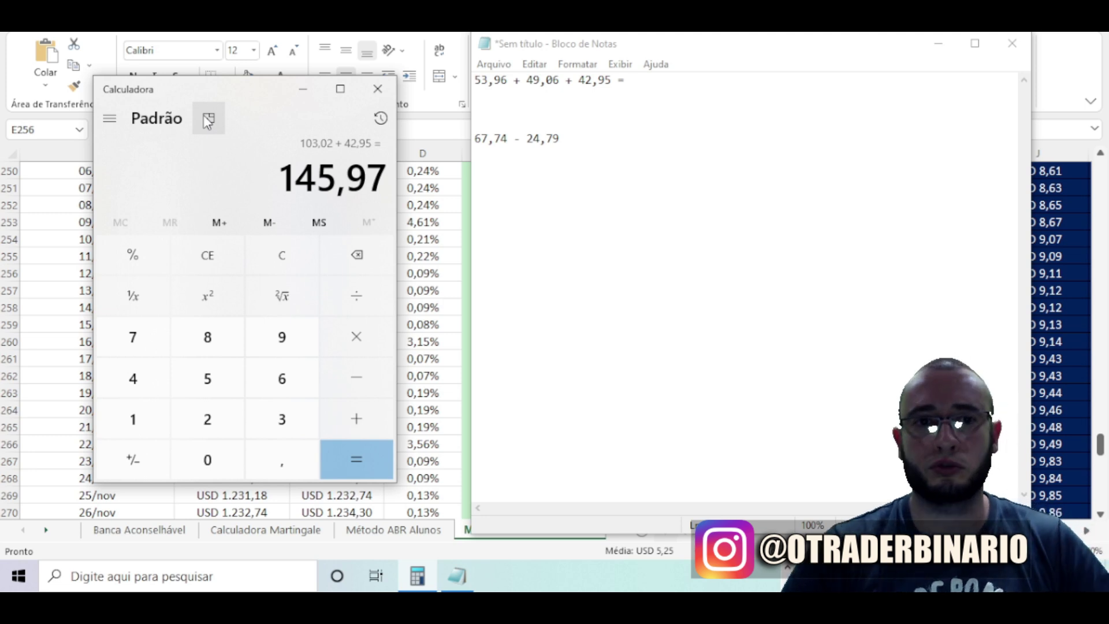
Multiply the November total by 5,6 in the calculator
left_click(651, 91)
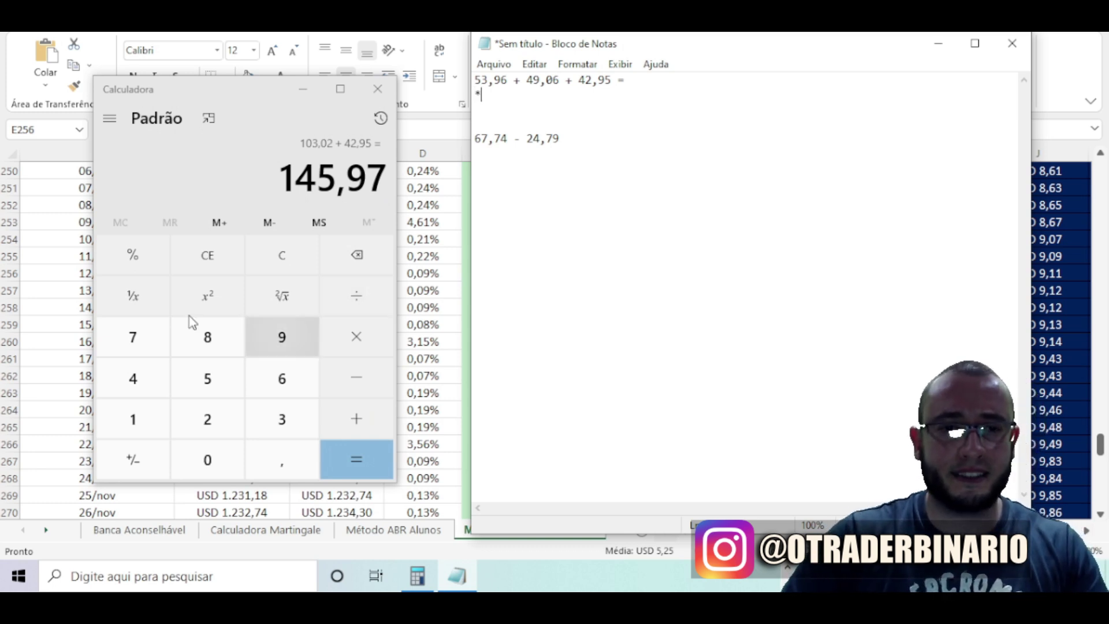
left_click(240, 91)
type("*5,6")
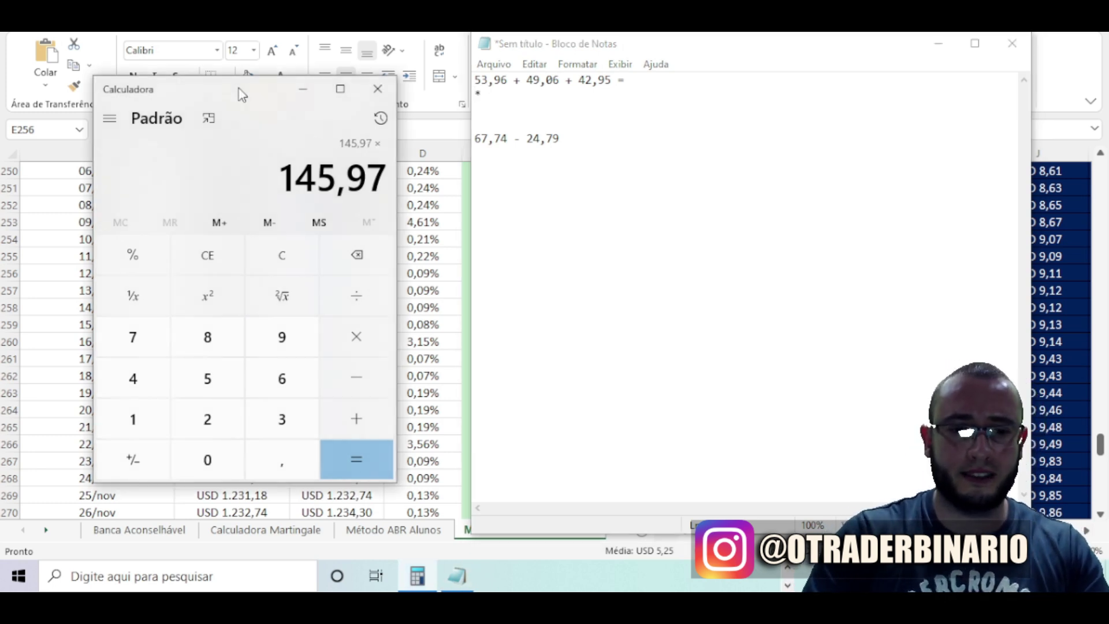
key("Return")
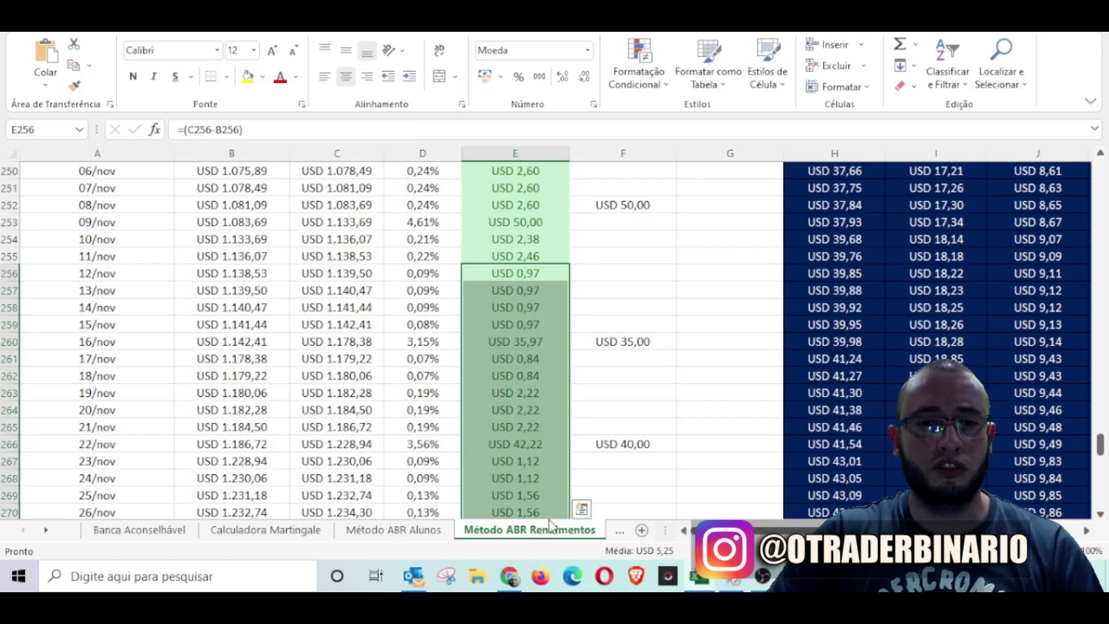
Return to the workbook and open the Novembro sheet
left_click(47, 531)
left_click(47, 530)
left_click(47, 531)
left_click(47, 531)
left_click(47, 531)
left_click(47, 531)
left_click(46, 530)
left_click(46, 531)
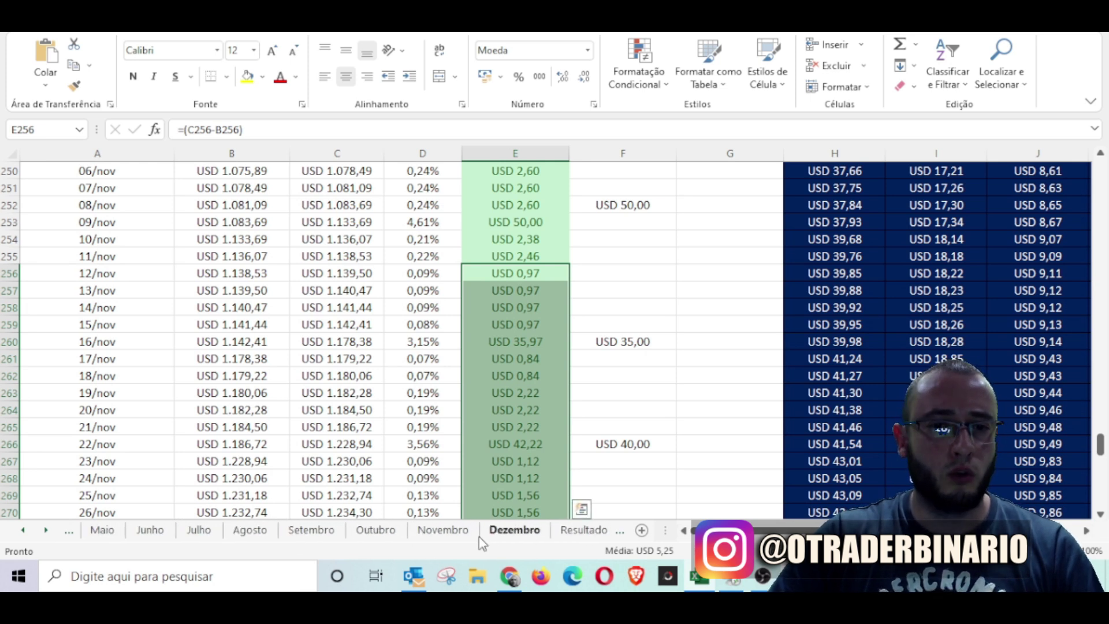
left_click(443, 531)
Examine the daily GANHOS values in the Novembro sheet, including 30/nov and 23/nov, and the SAQUES cell for 09/nov
left_click(720, 412)
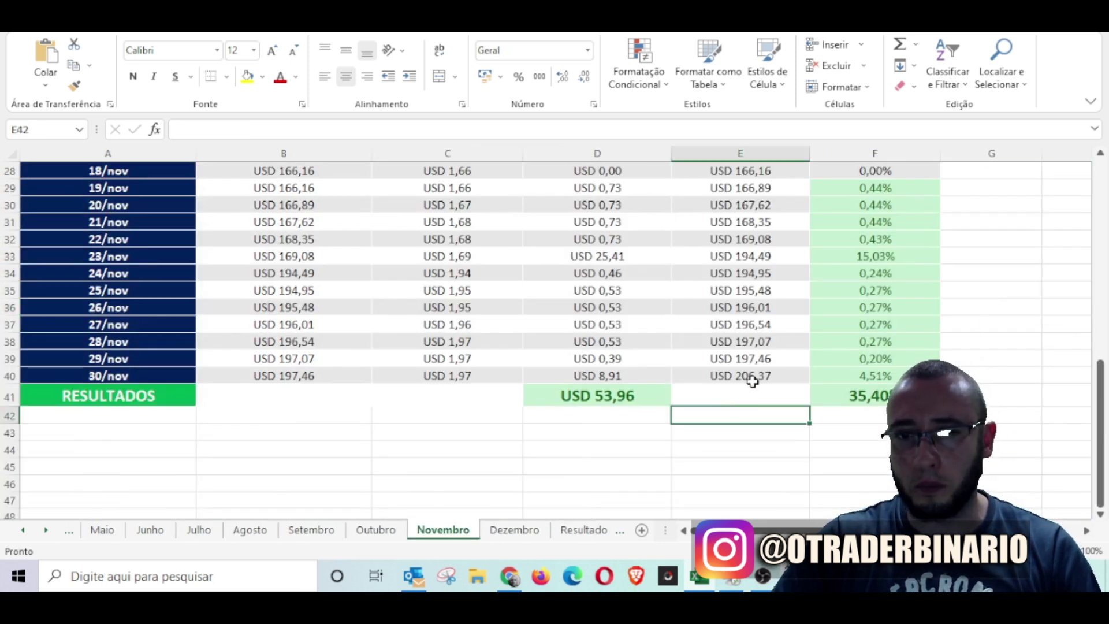
scroll(750, 376, "up", 2)
left_click(613, 473)
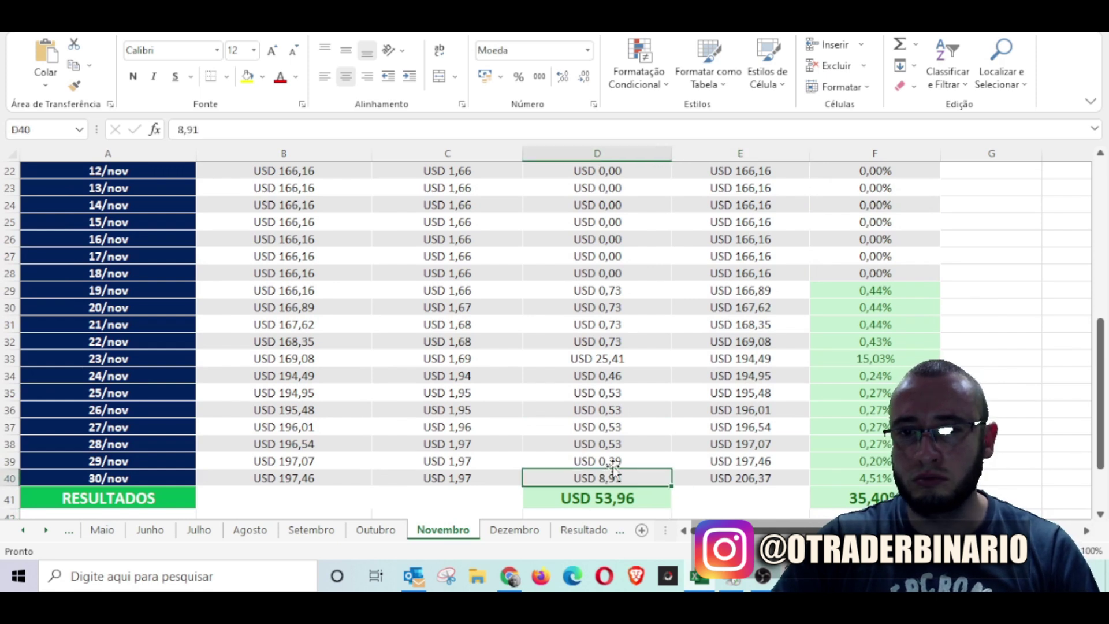
left_click(623, 358)
scroll(683, 418, "up", 3)
scroll(624, 206, "down", 1)
scroll(634, 255, "up", 2)
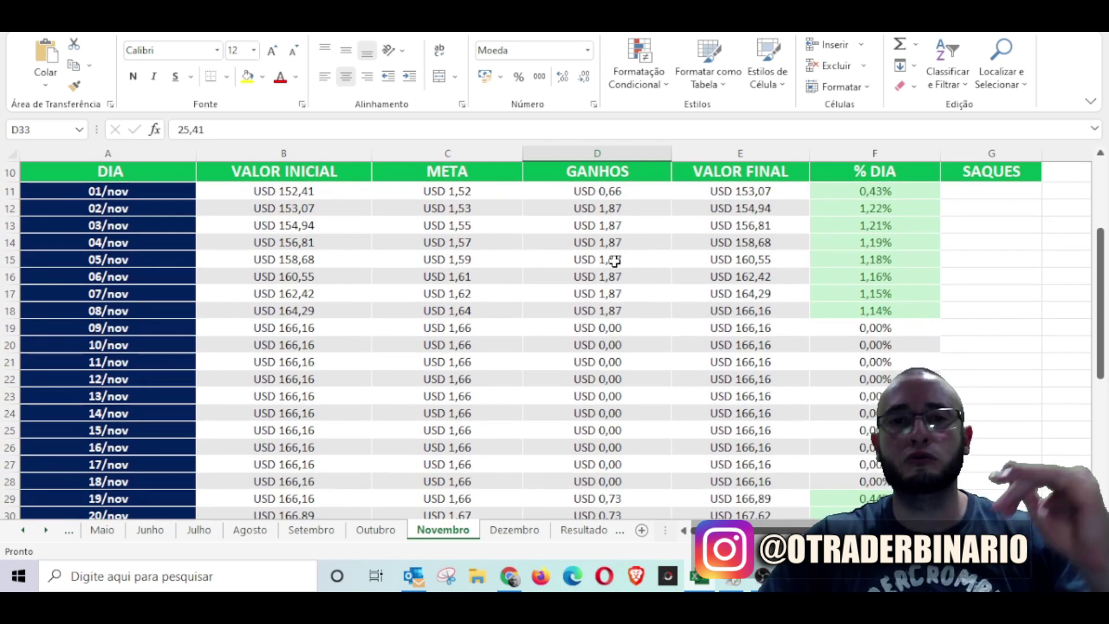
left_click(656, 264)
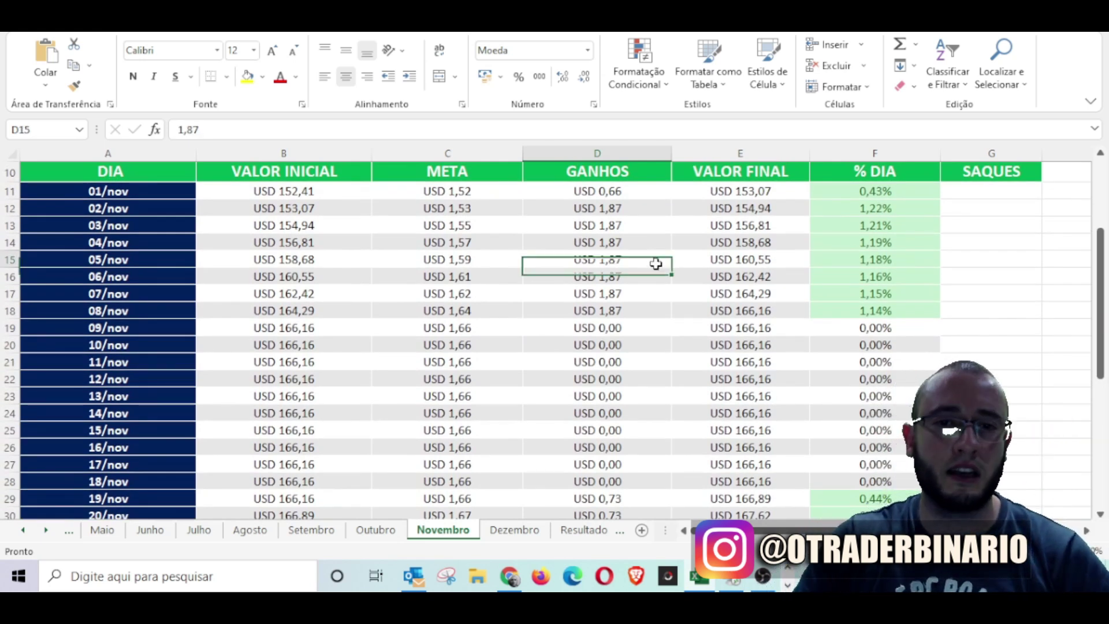
left_click(988, 325)
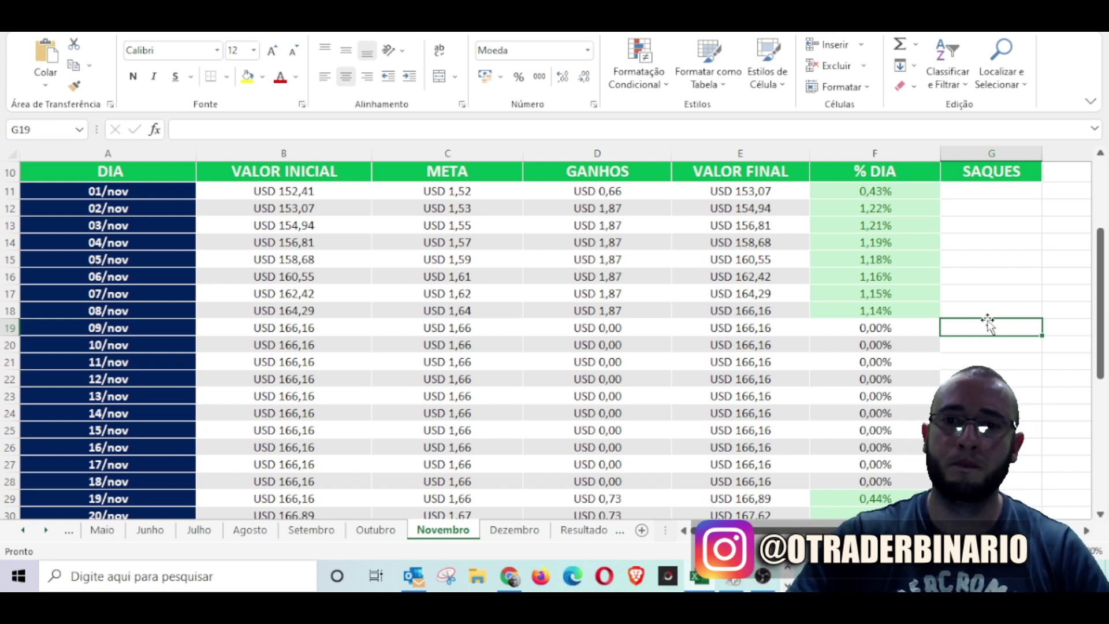
Review the Novembro sheet from the RESULTADOS row up to the BANCA ATUAL summary, briefly consulting the calculator
scroll(988, 310, "down", 4)
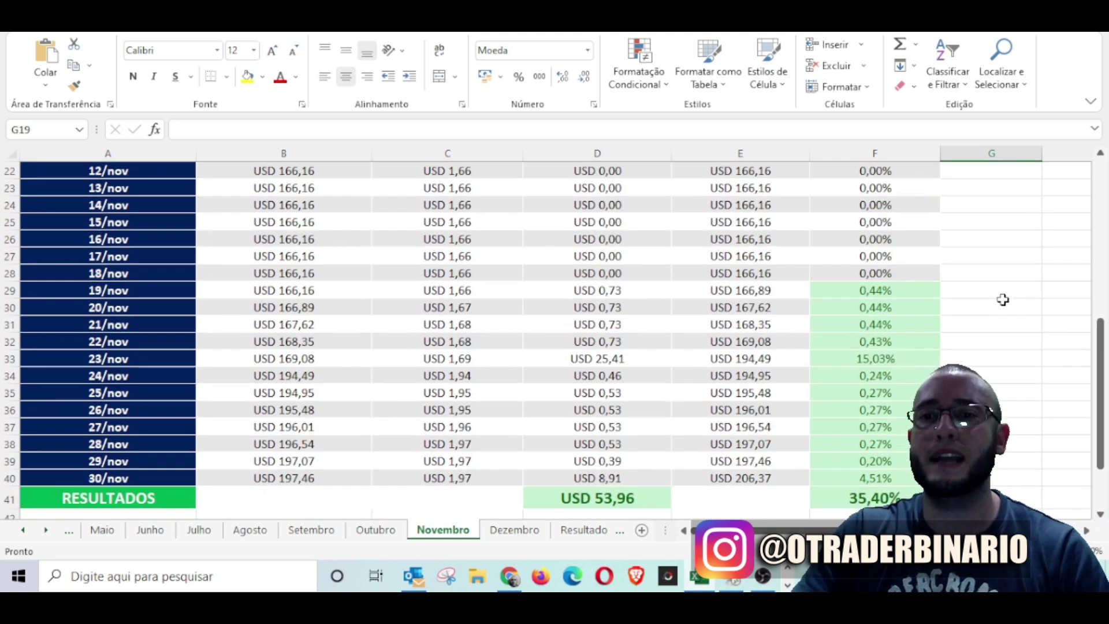
scroll(1005, 299, "down", 3)
scroll(1007, 299, "down", 3)
scroll(1008, 303, "up", 10)
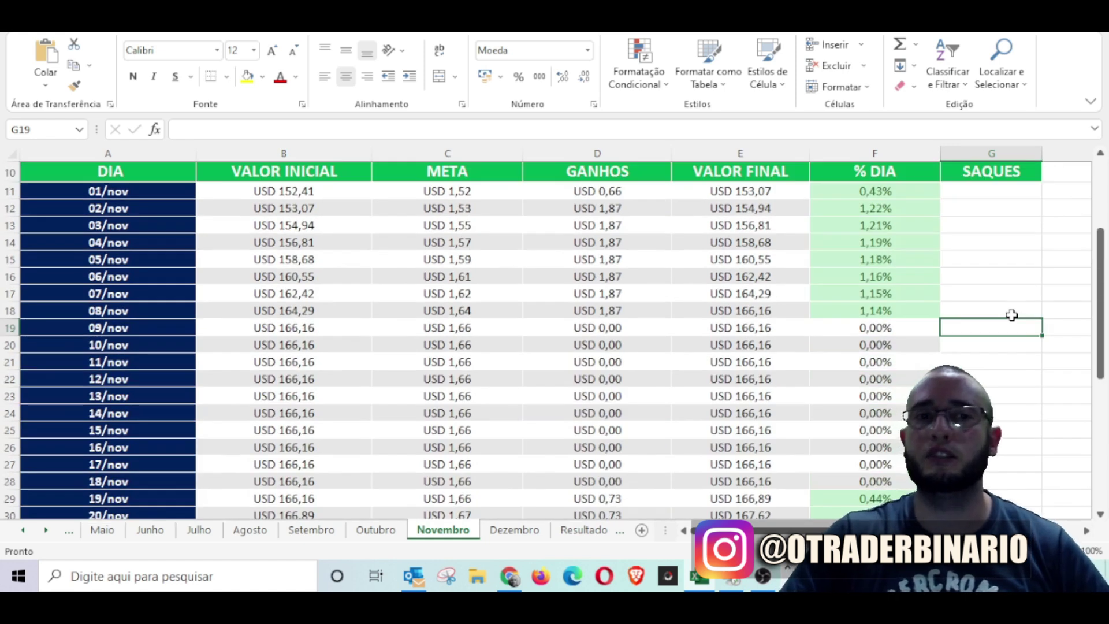
scroll(1011, 315, "up", 3)
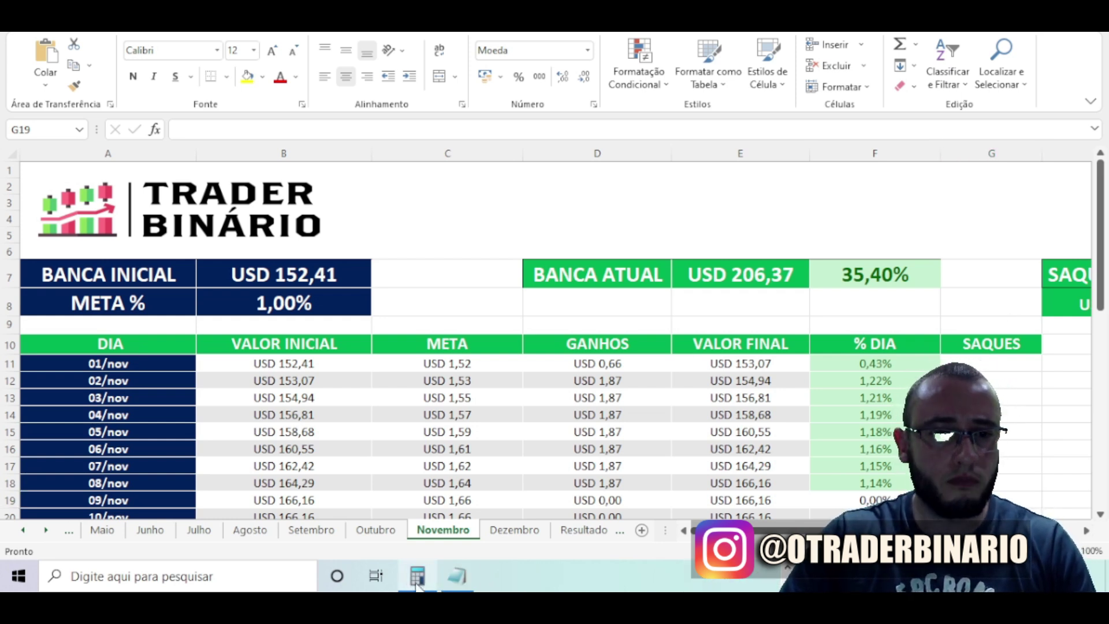
left_click(417, 575)
left_click(302, 89)
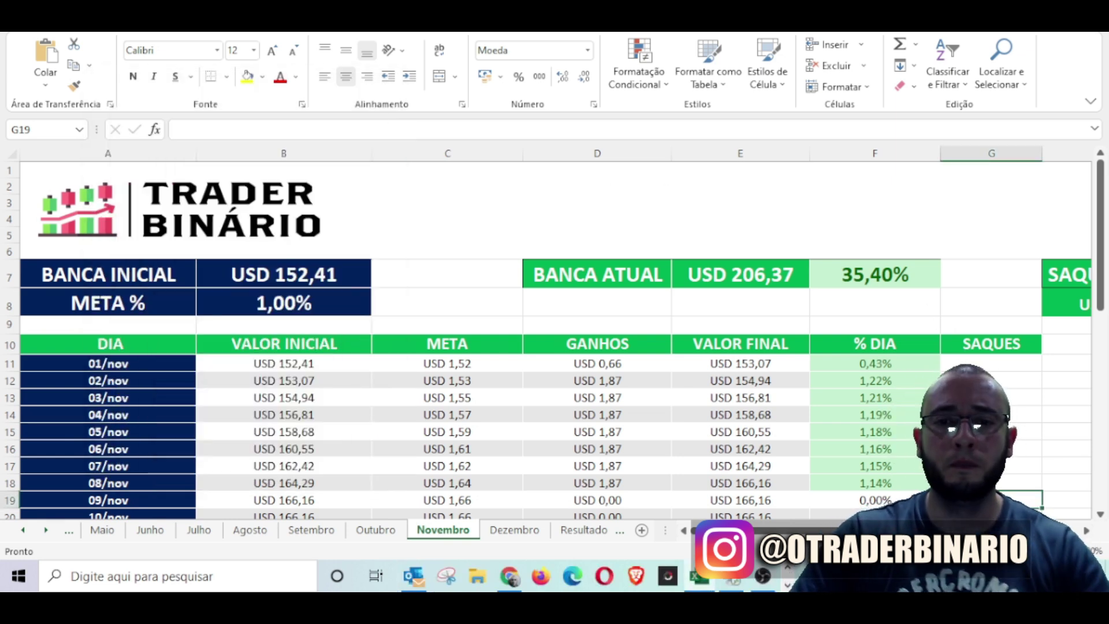
scroll(980, 407, "down", 3)
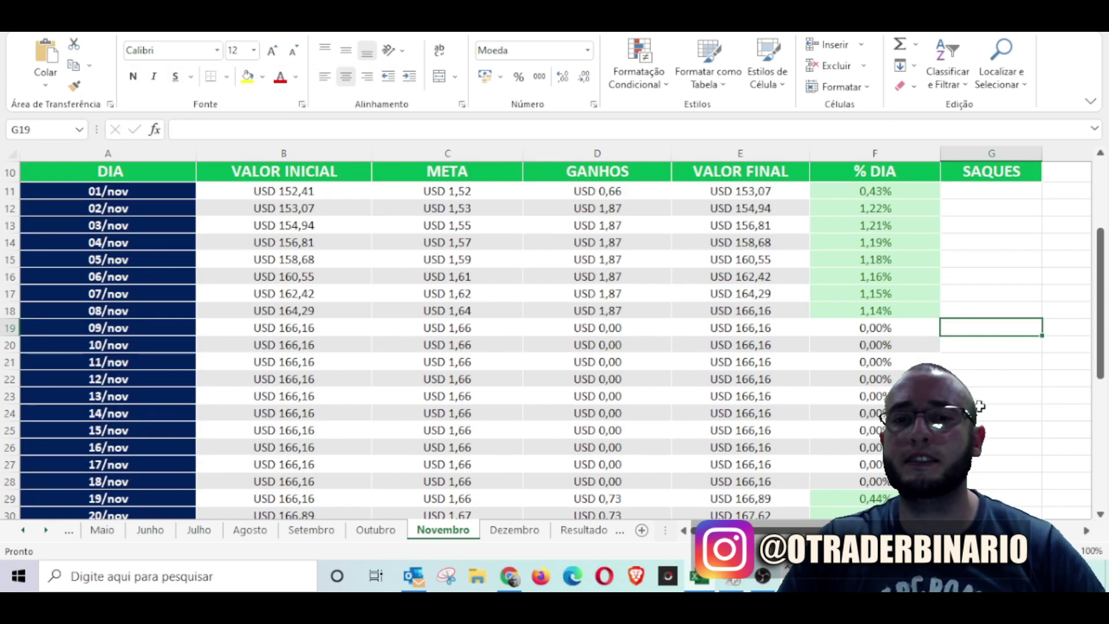
Switch to the trading page in Chrome and close the Índice Volatility 25 contract details
left_click(510, 585)
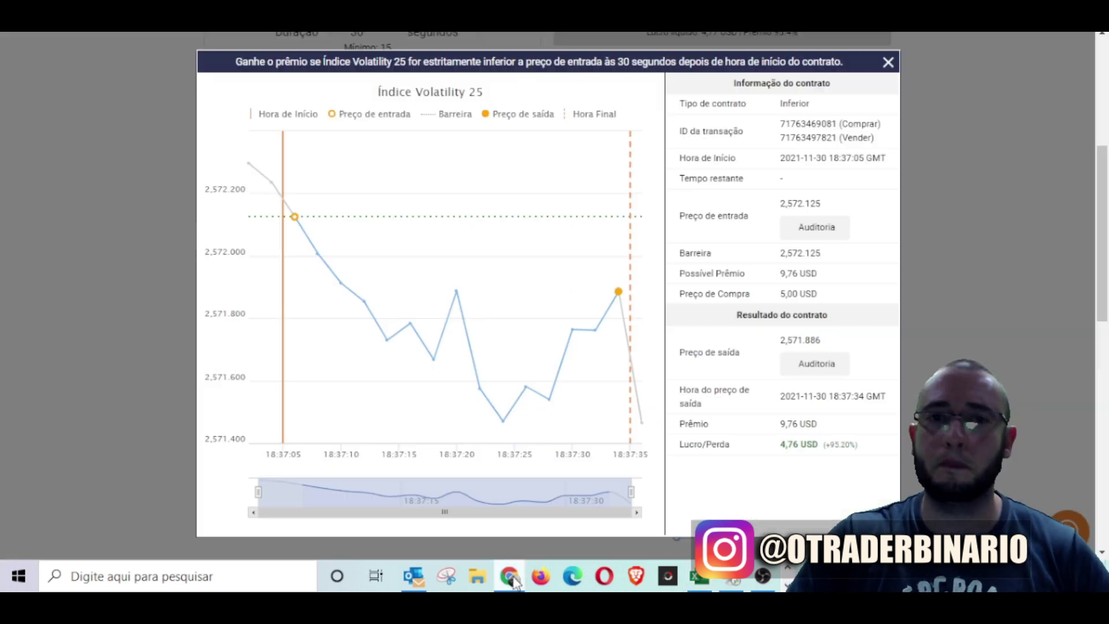
left_click(888, 62)
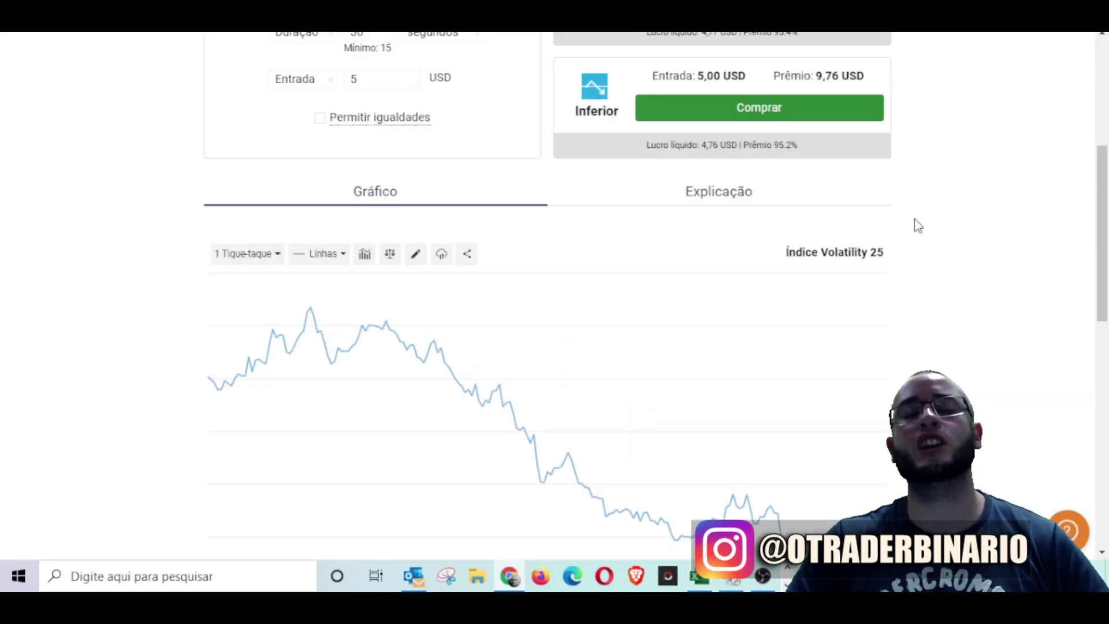